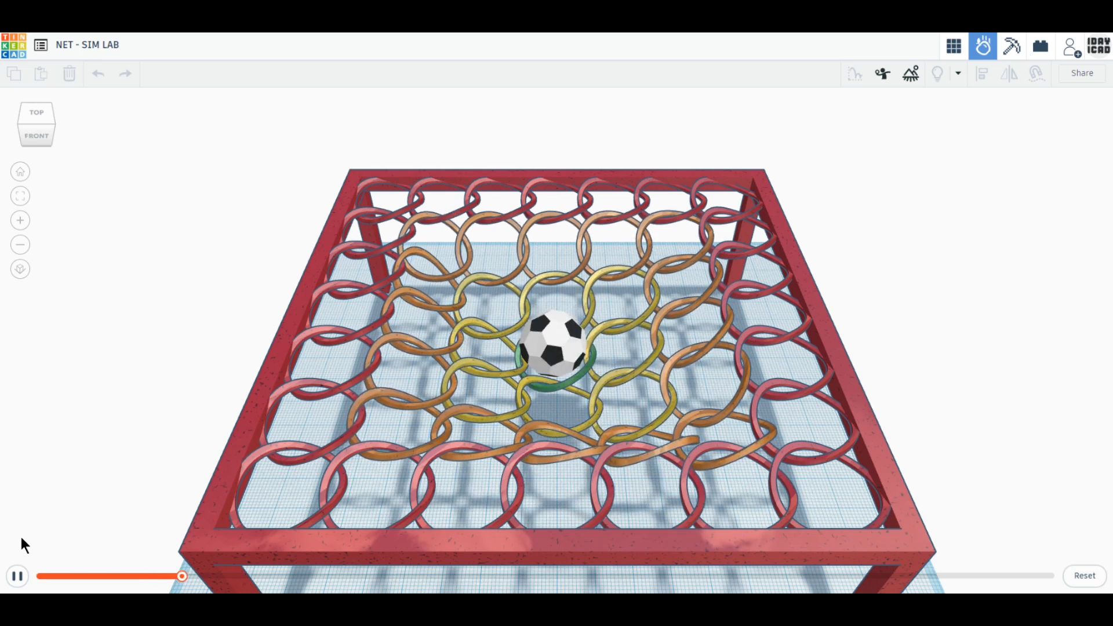
{"action": "left_click", "coordinate": [18, 576]}
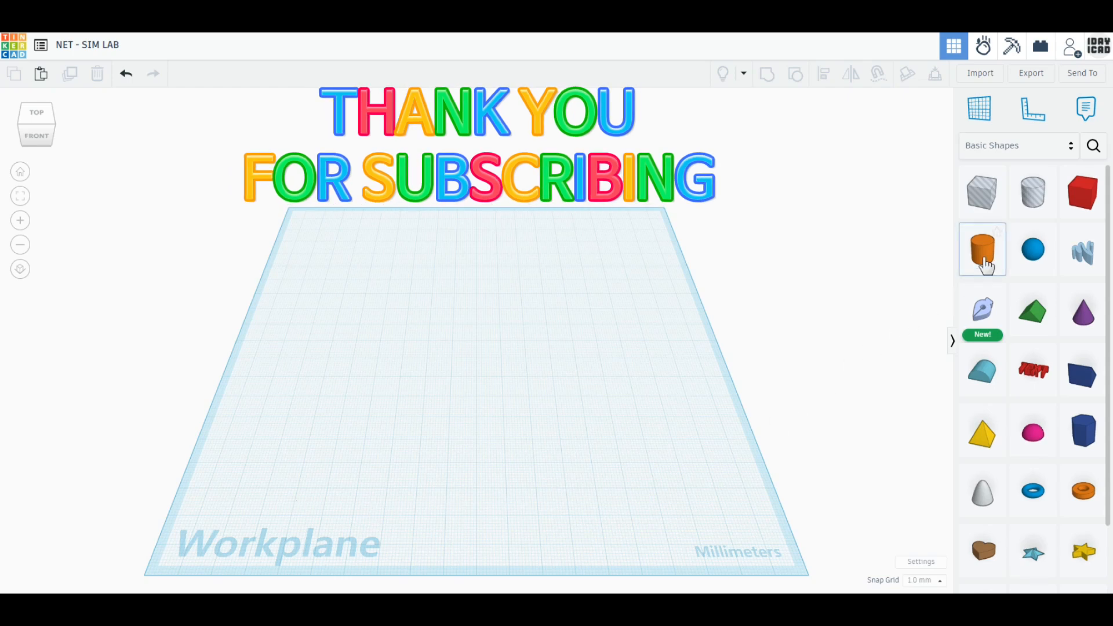
- Place a solid cylinder and a separate hole cylinder on the workplane, each with the maximum 128 sides
{"action": "left_click_drag", "start_coordinate": [985, 265], "coordinate": [369, 374]}
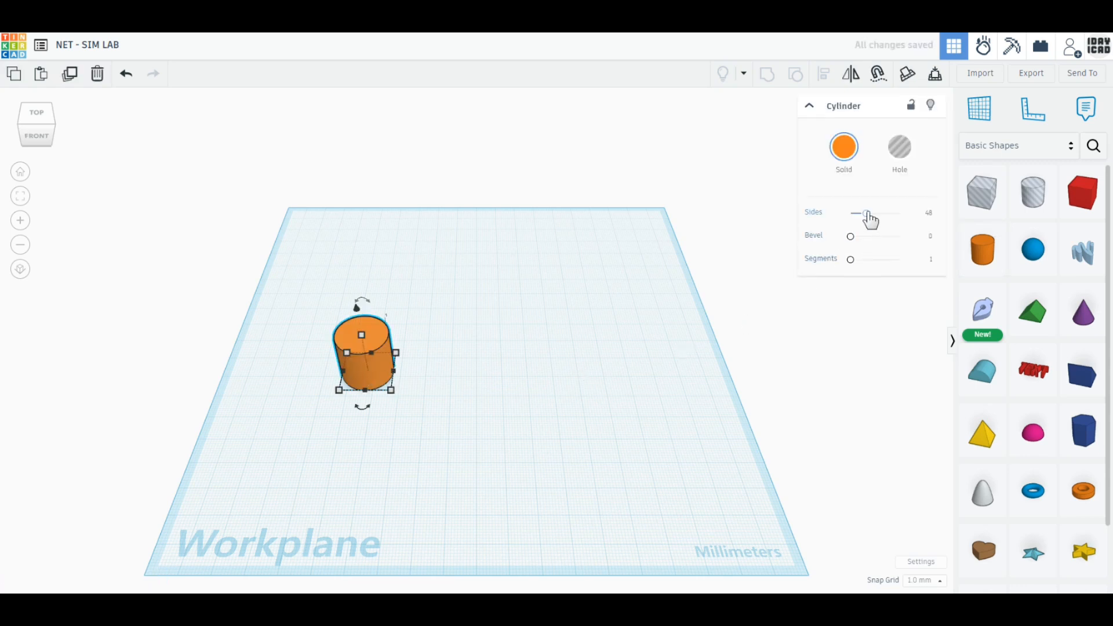
{"action": "left_click_drag", "start_coordinate": [868, 214], "coordinate": [943, 212]}
{"action": "left_click_drag", "start_coordinate": [1032, 202], "coordinate": [575, 359]}
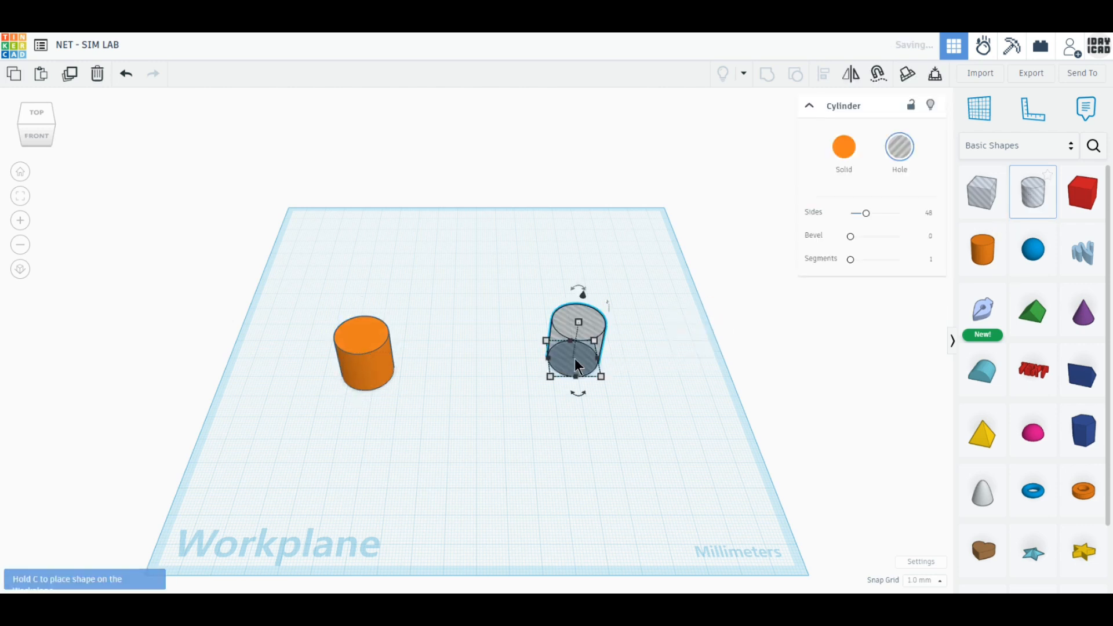
{"action": "left_click_drag", "start_coordinate": [867, 223], "coordinate": [943, 217]}
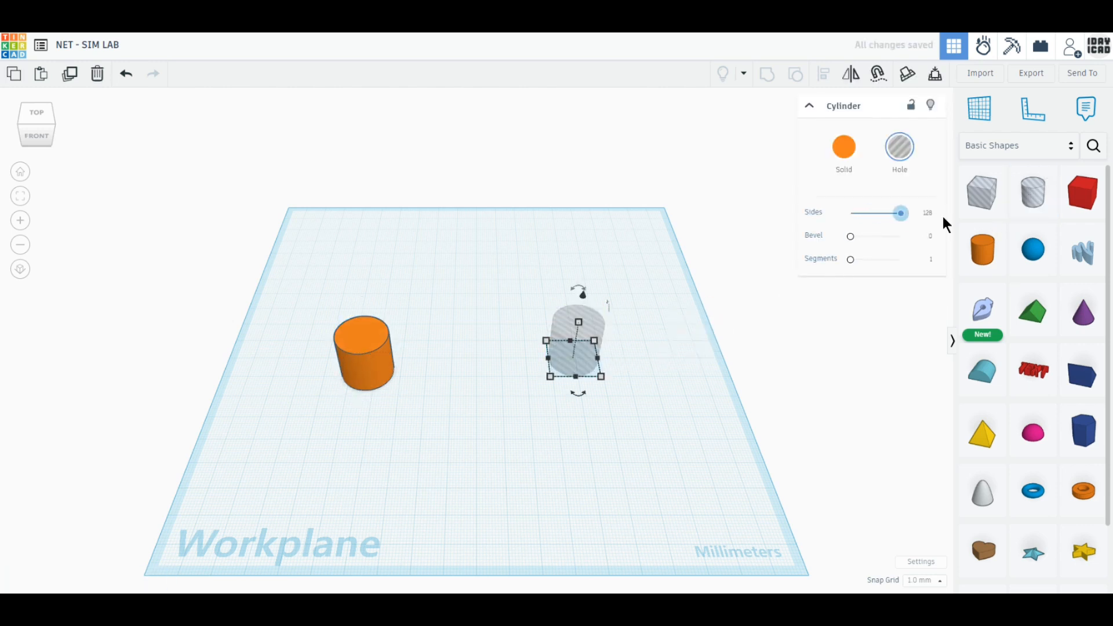
- Set the hole cylinder's width and length to 18 mm each
{"action": "mouse_move", "coordinate": [595, 379]}
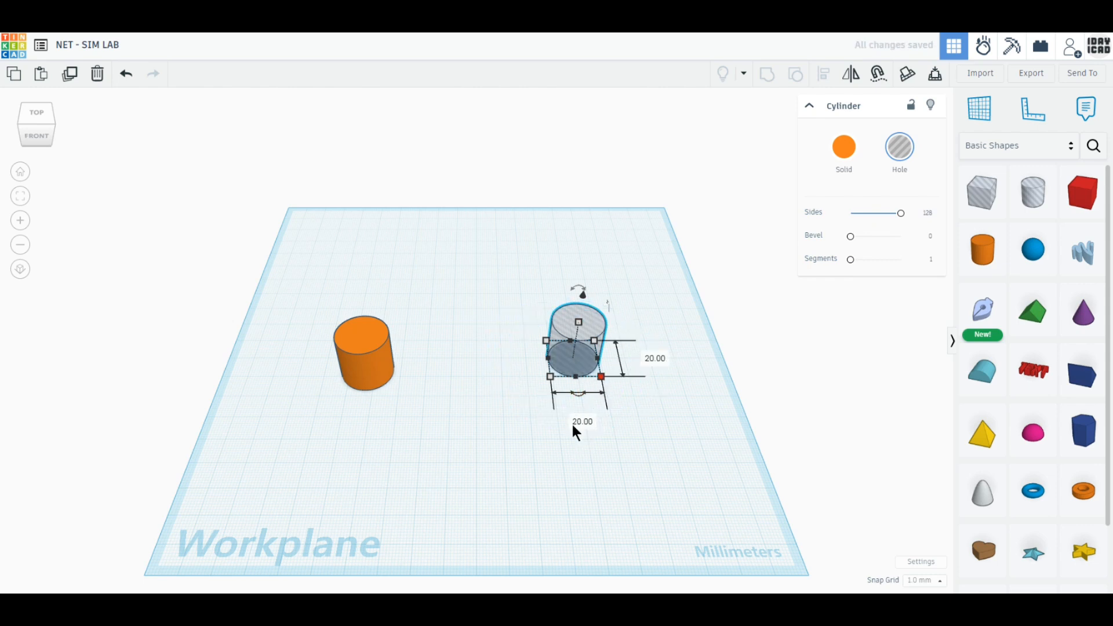
{"action": "left_click", "coordinate": [581, 422]}
{"action": "type", "text": "18"}
{"action": "key", "text": "Return"}
{"action": "left_click", "coordinate": [654, 361]}
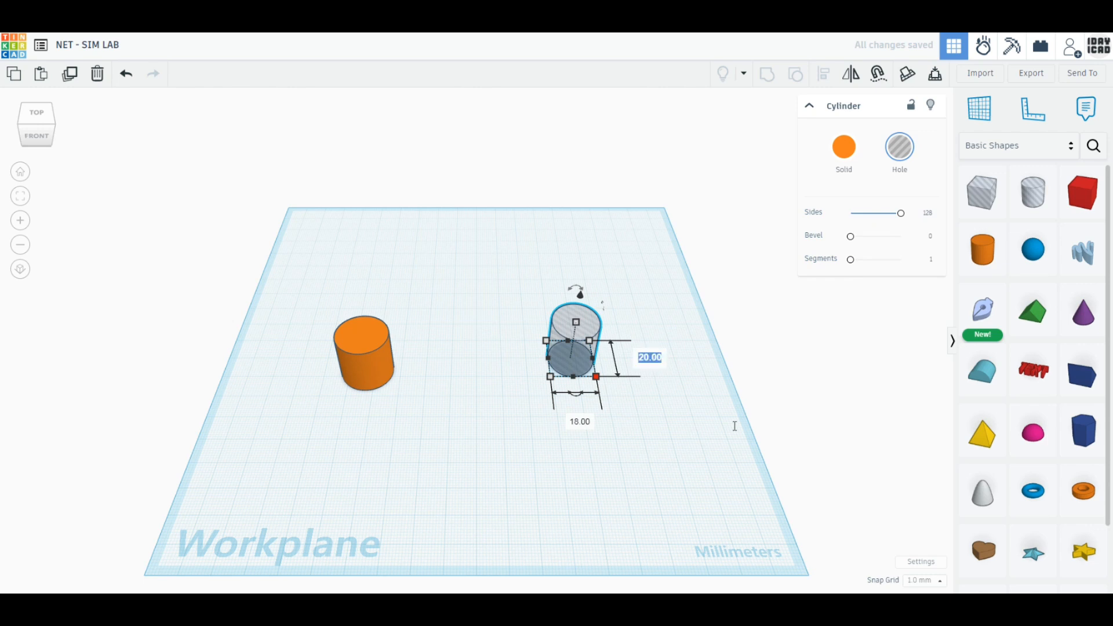
{"action": "type", "text": "18"}
{"action": "key", "text": "Return"}
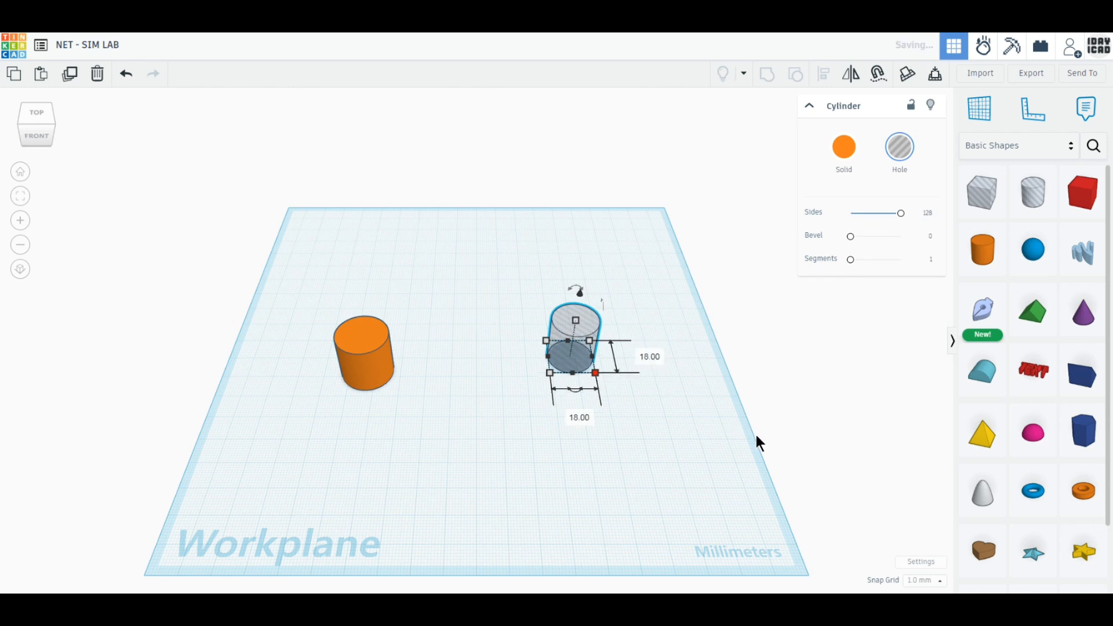
{"action": "left_click", "coordinate": [756, 435]}
- Align the centres of the solid and hole cylinders in both horizontal directions
{"action": "left_click_drag", "start_coordinate": [650, 445], "coordinate": [340, 323]}
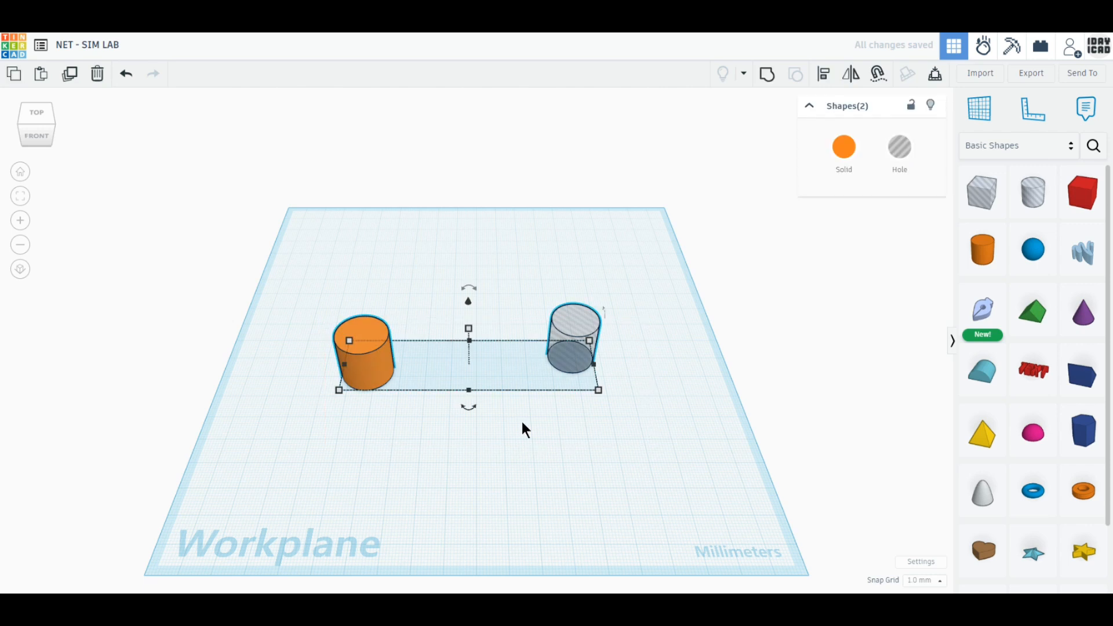
{"action": "left_click", "coordinate": [819, 84]}
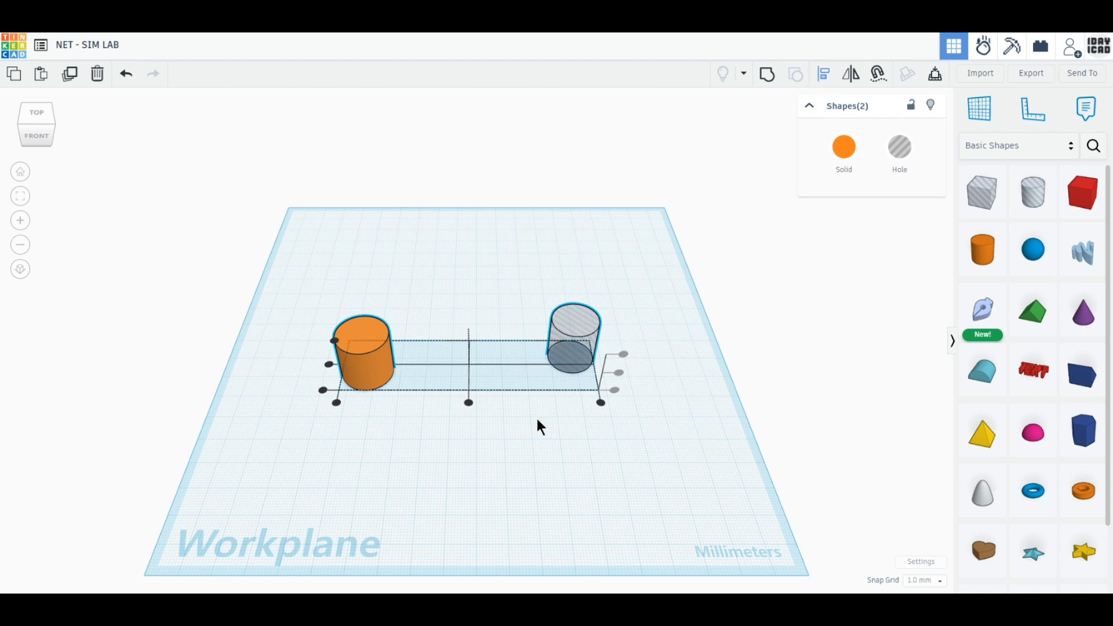
{"action": "left_click", "coordinate": [468, 403]}
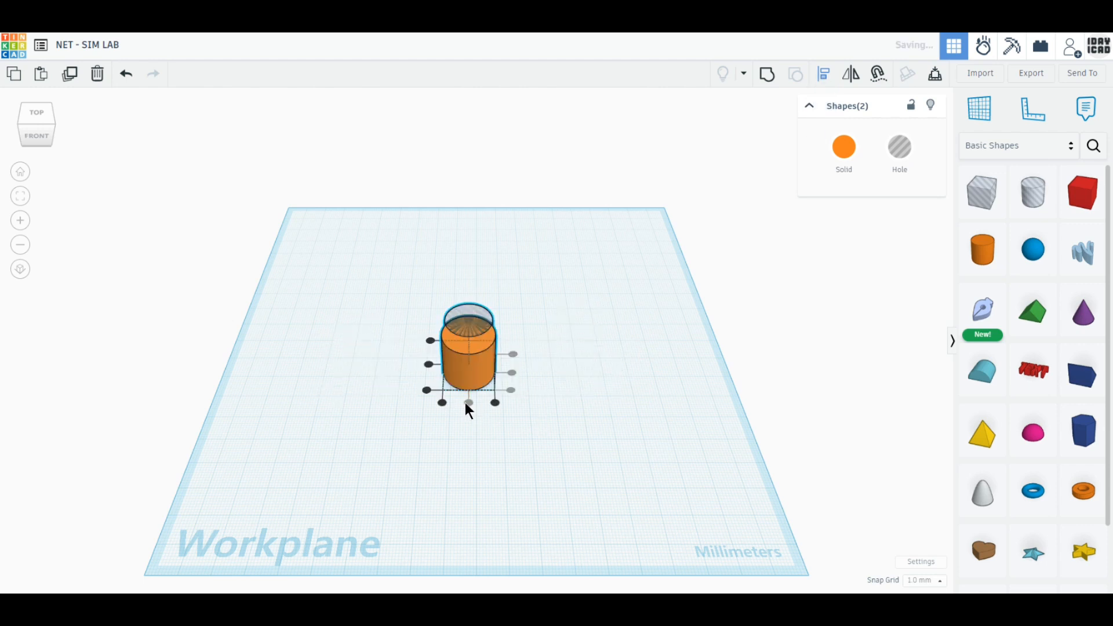
{"action": "left_click", "coordinate": [429, 363]}
{"action": "left_click", "coordinate": [536, 405]}
- Group the solid cylinder with the centred hole cylinder to cut an open tube
{"action": "left_click_drag", "start_coordinate": [531, 447], "coordinate": [427, 310]}
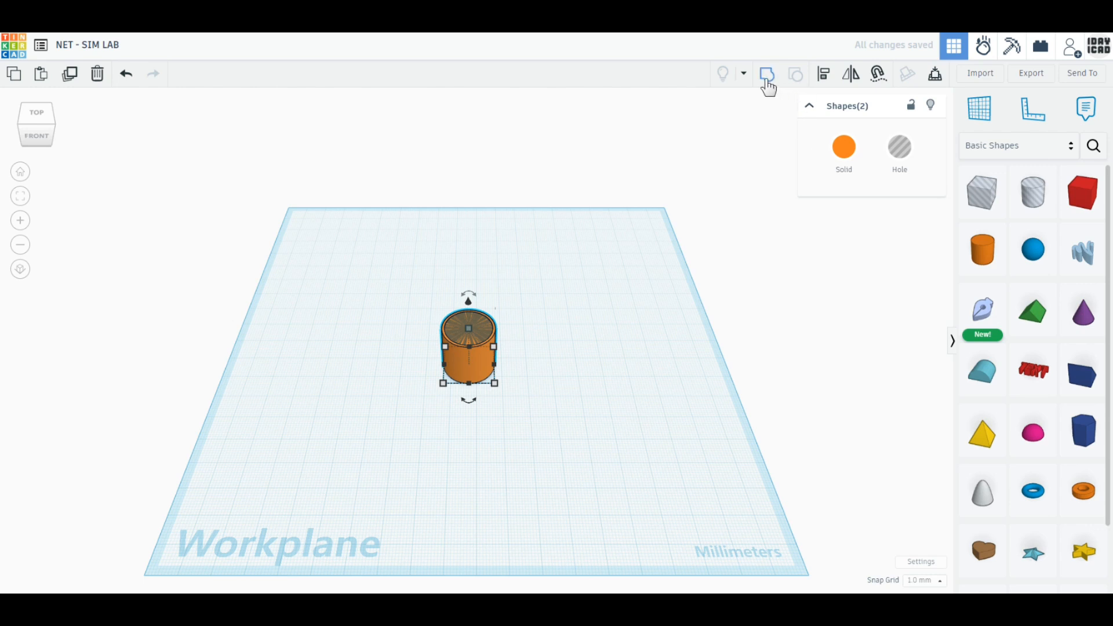
{"action": "left_click", "coordinate": [765, 76]}
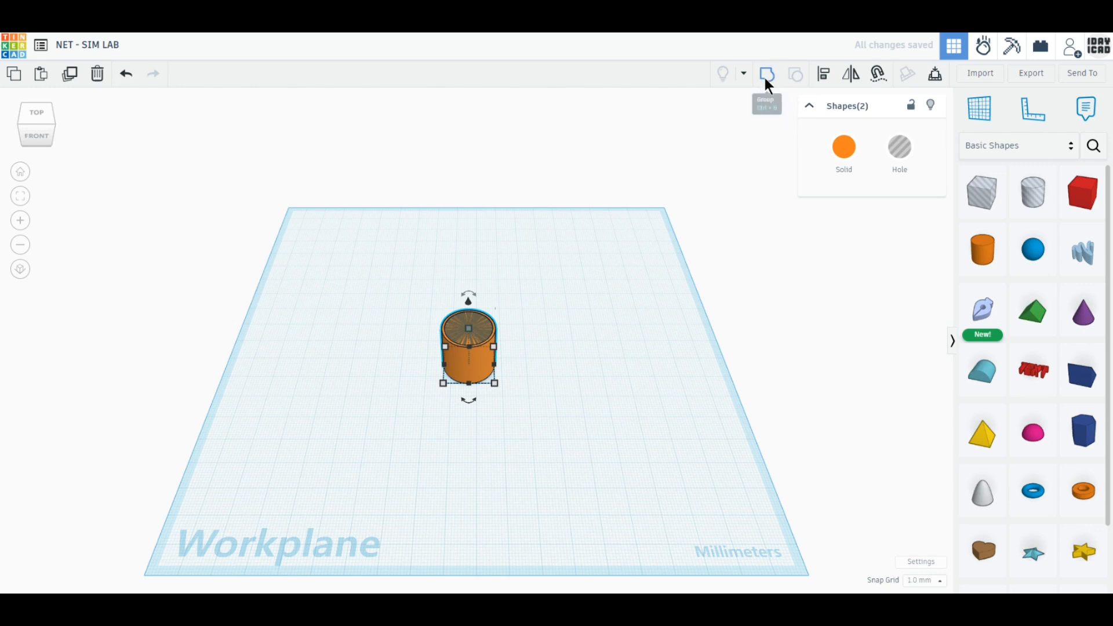
{"action": "left_click", "coordinate": [595, 311]}
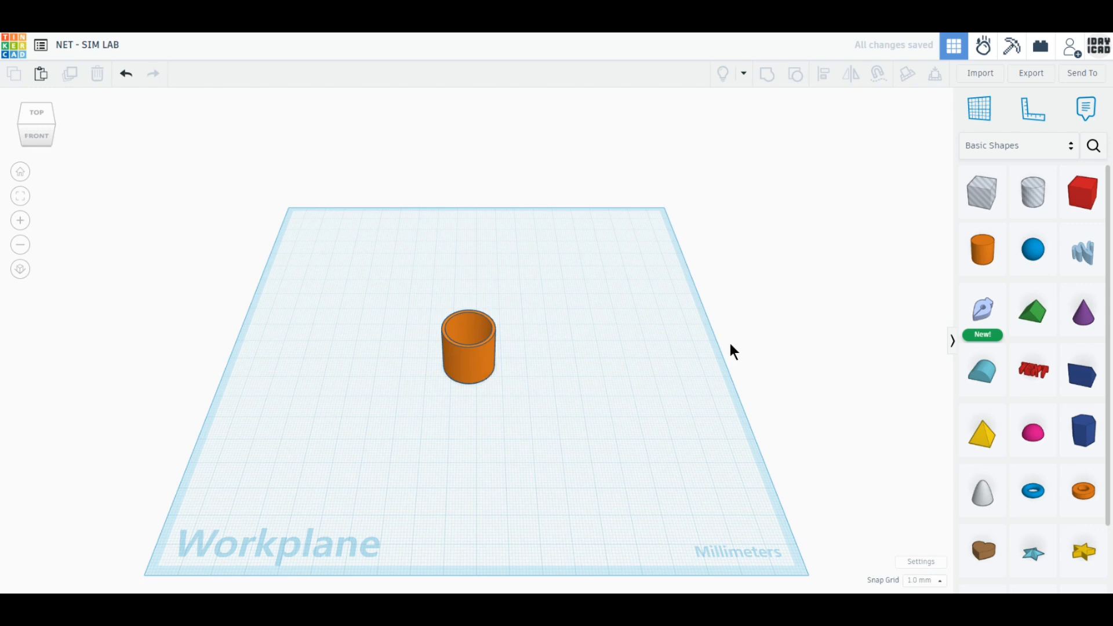
- Add a hole cylinder beside the tube, rotated -90° onto its side and sized 30 mm long by 26 mm wide
{"action": "left_click_drag", "start_coordinate": [1026, 210], "coordinate": [576, 429]}
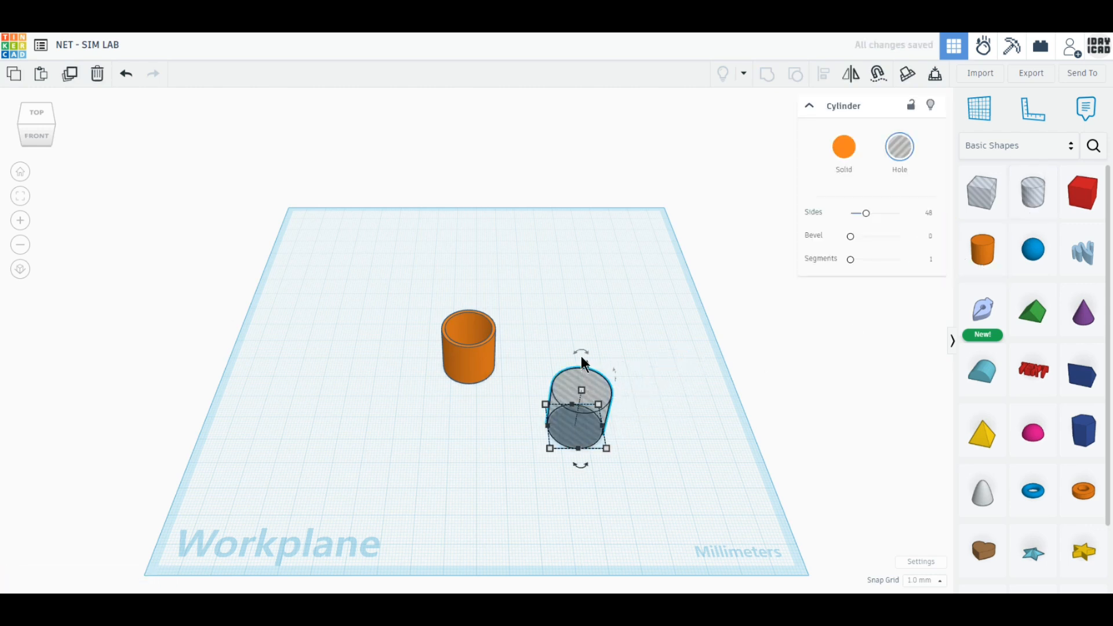
{"action": "left_click_drag", "start_coordinate": [581, 352], "coordinate": [616, 393]}
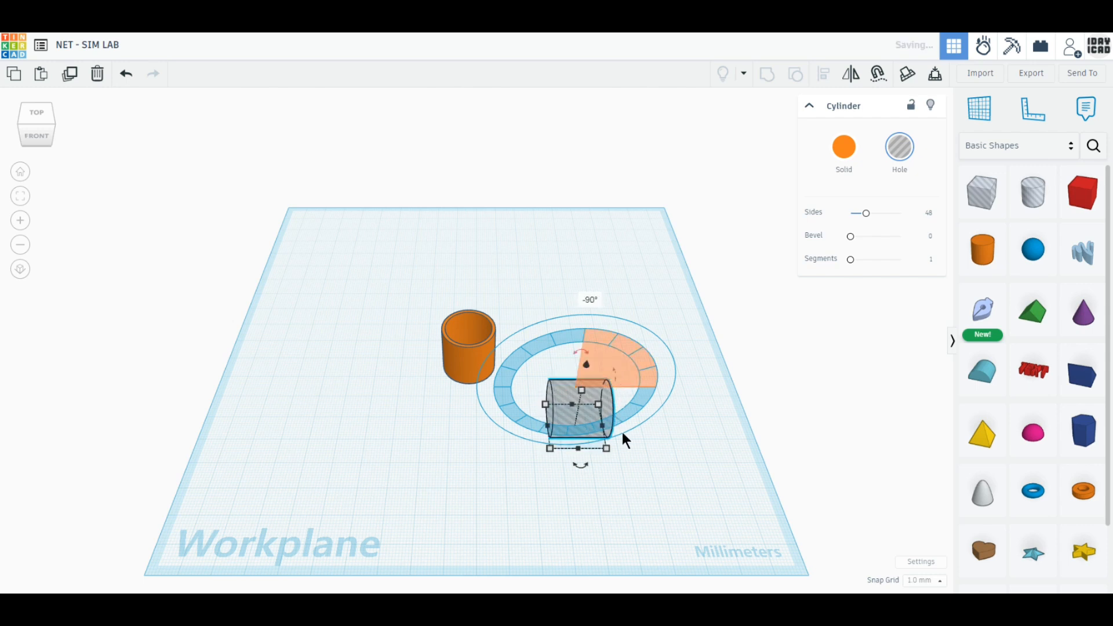
{"action": "left_click", "coordinate": [607, 446]}
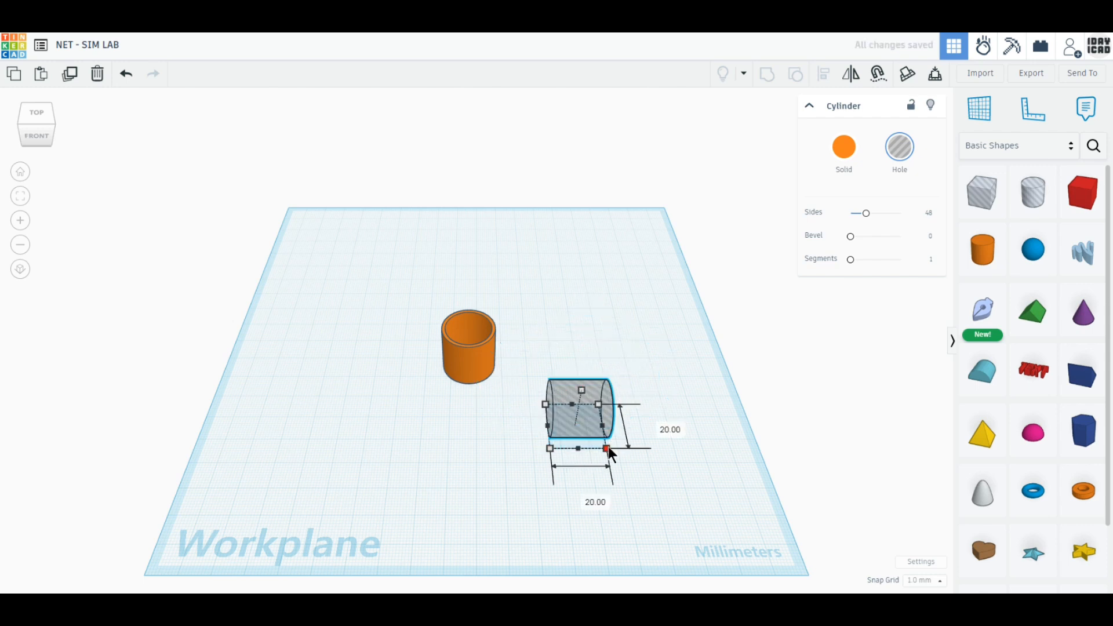
{"action": "left_click", "coordinate": [590, 500]}
{"action": "type", "text": "30"}
{"action": "key", "text": "Return"}
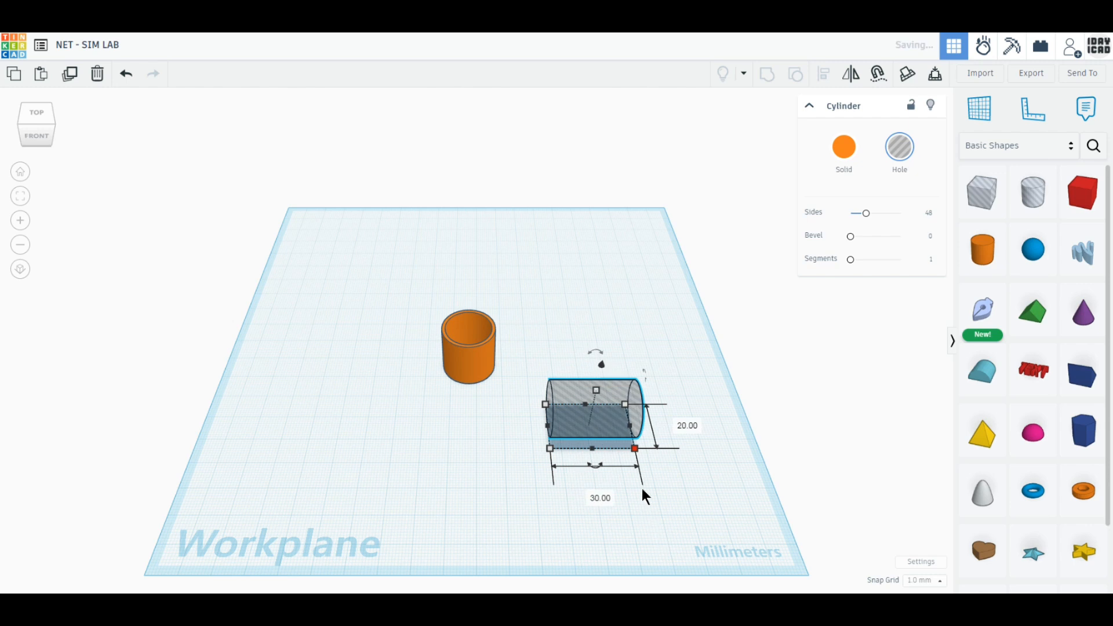
{"action": "type", "text": "26"}
{"action": "key", "text": "Return"}
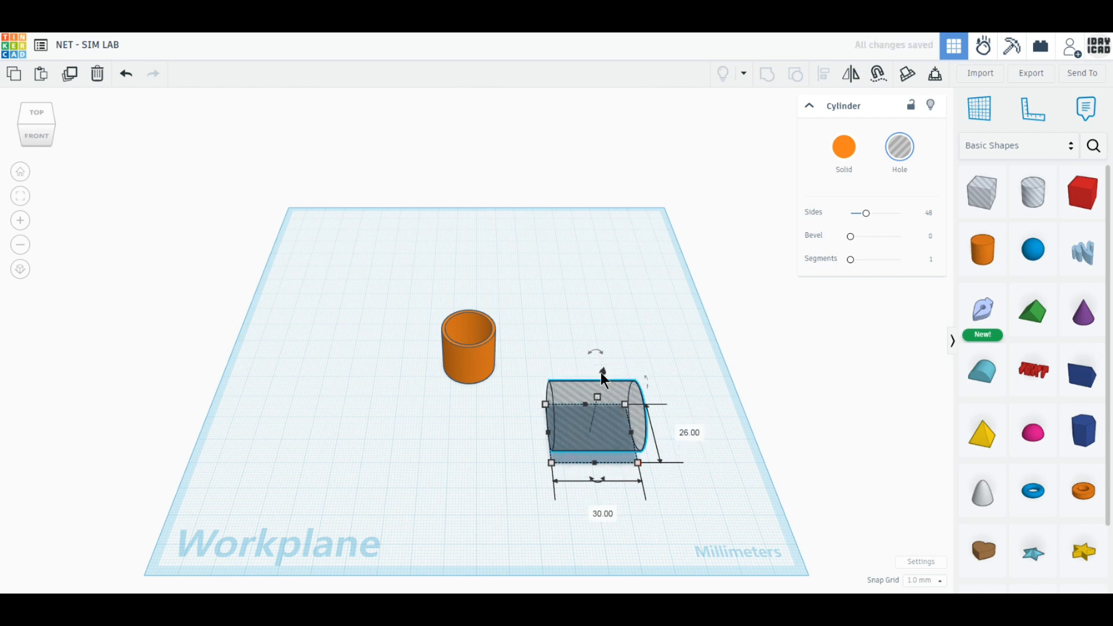
- Lower the horizontal hole cylinder to -10 mm relative to the workplane
{"action": "left_click_drag", "start_coordinate": [603, 380], "coordinate": [619, 417]}
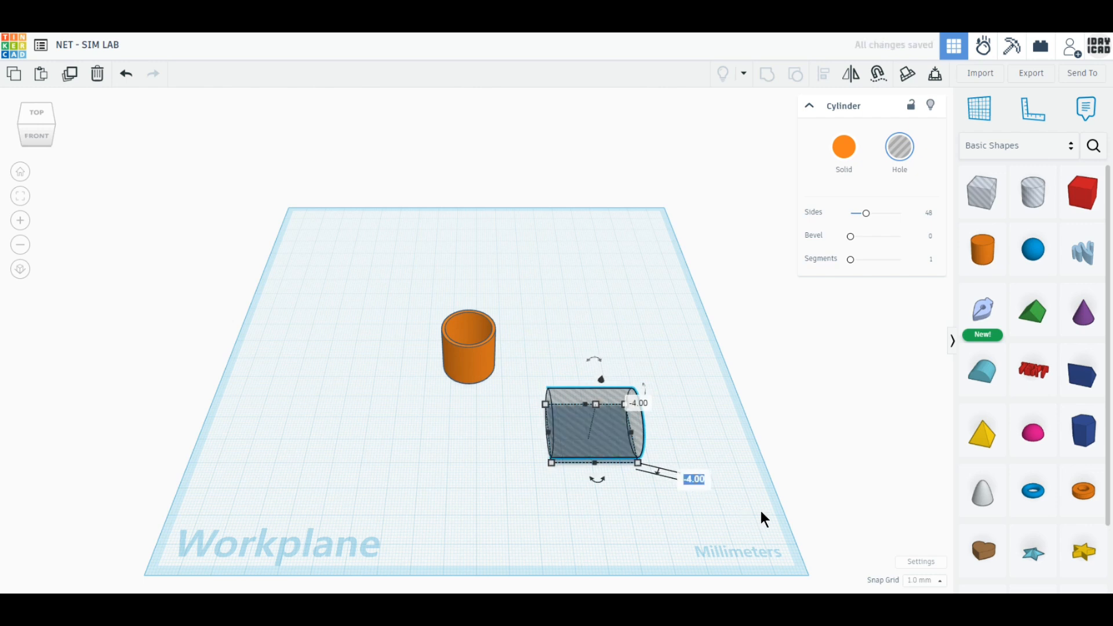
{"action": "type", "text": "-10"}
{"action": "key", "text": "Return"}
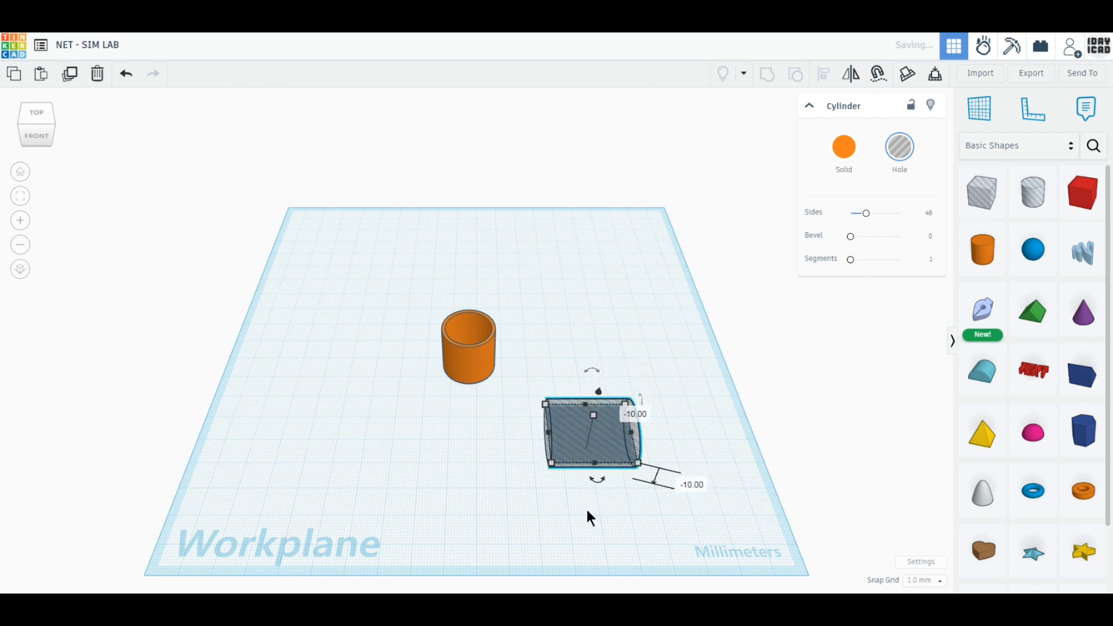
- Align the tube and the horizontal hole cylinder to their centres in both horizontal directions
{"action": "scroll", "coordinate": [576, 509], "scroll_direction": "up", "scroll_amount": 1}
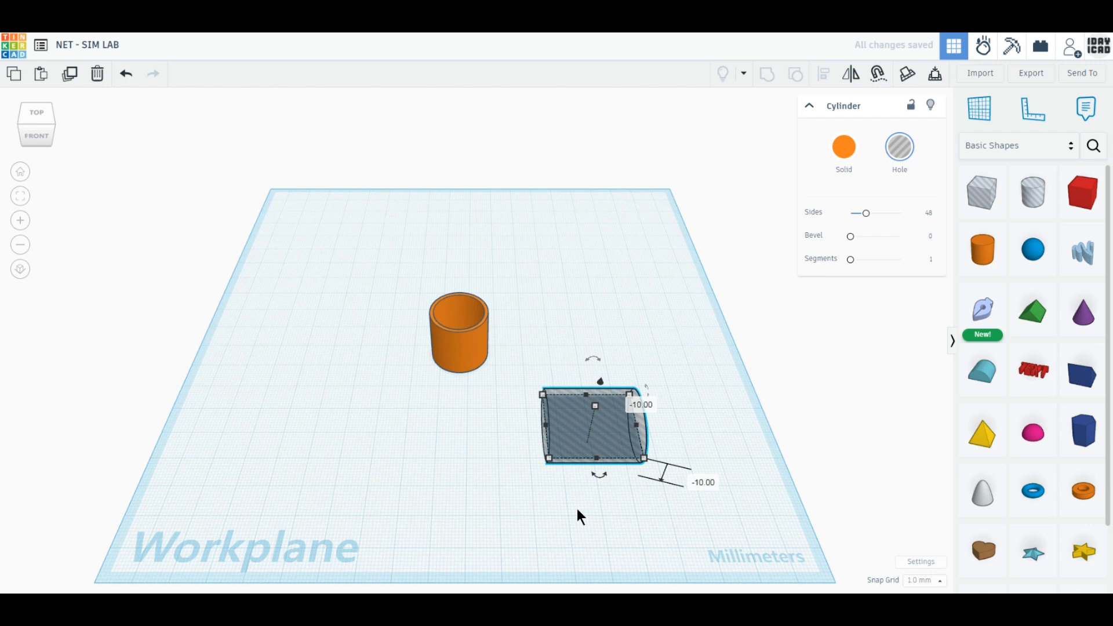
{"action": "scroll", "coordinate": [582, 495], "scroll_direction": "up", "scroll_amount": 2}
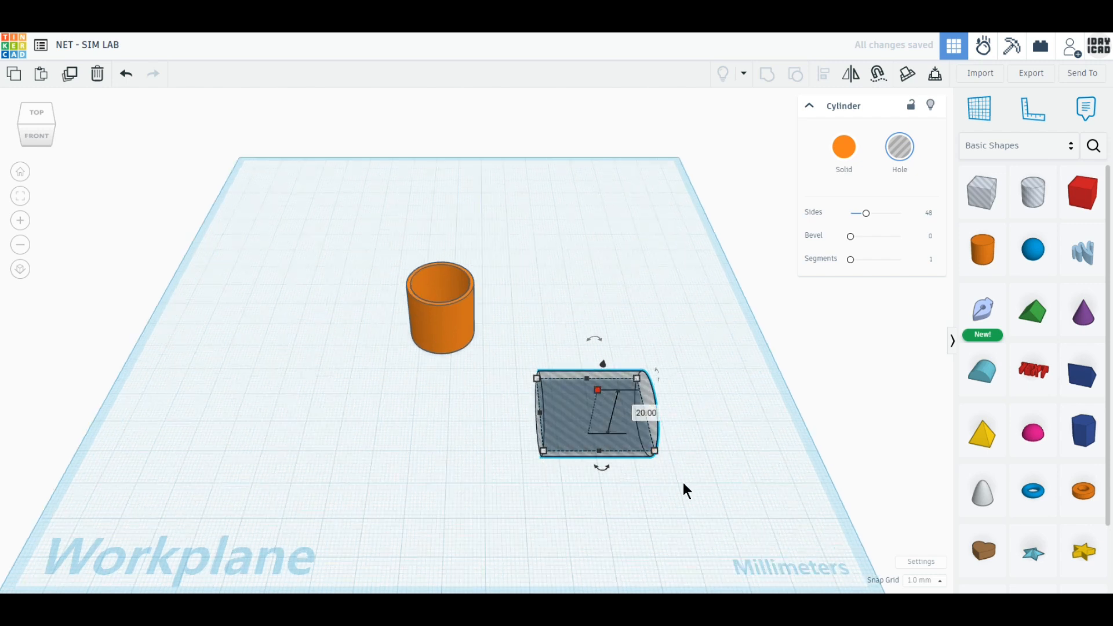
{"action": "left_click_drag", "start_coordinate": [688, 487], "coordinate": [426, 318]}
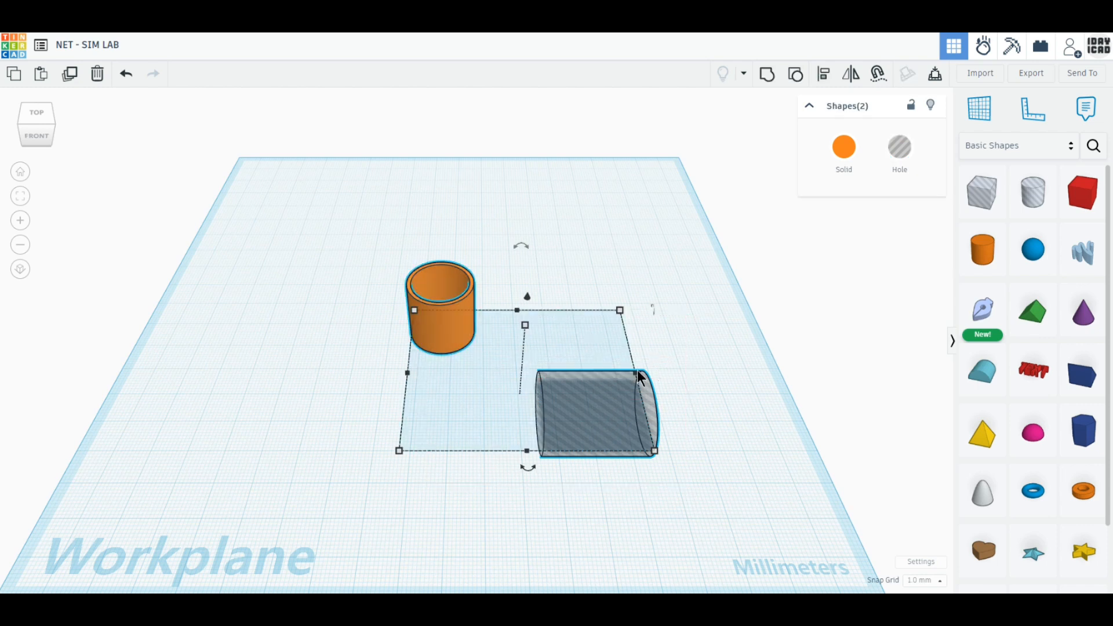
{"action": "left_click", "coordinate": [824, 74]}
{"action": "left_click", "coordinate": [527, 466]}
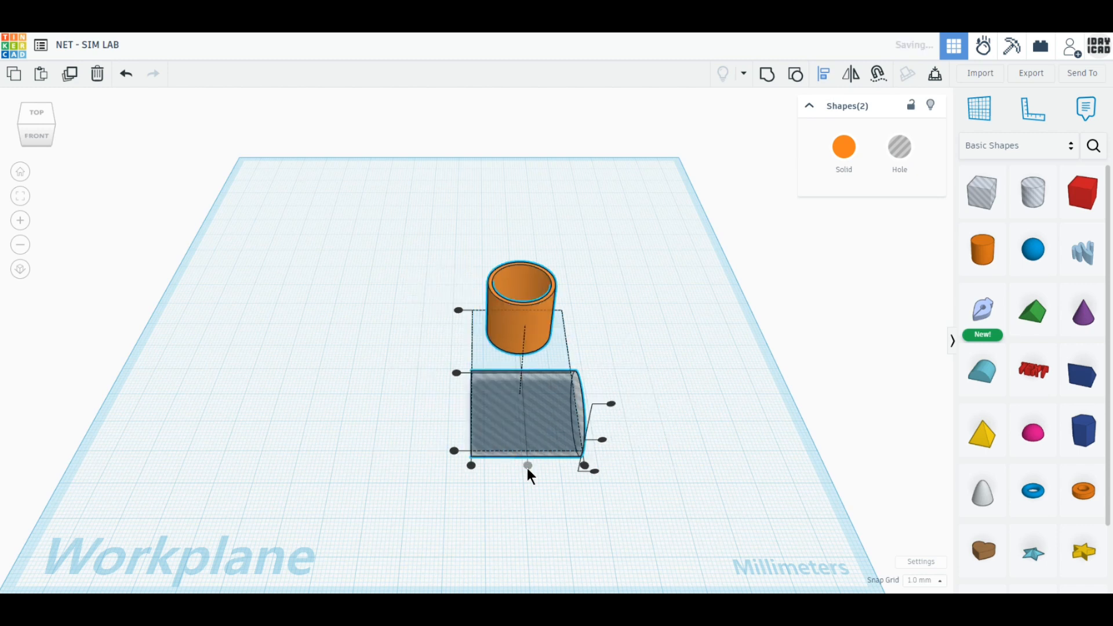
{"action": "left_click", "coordinate": [455, 374]}
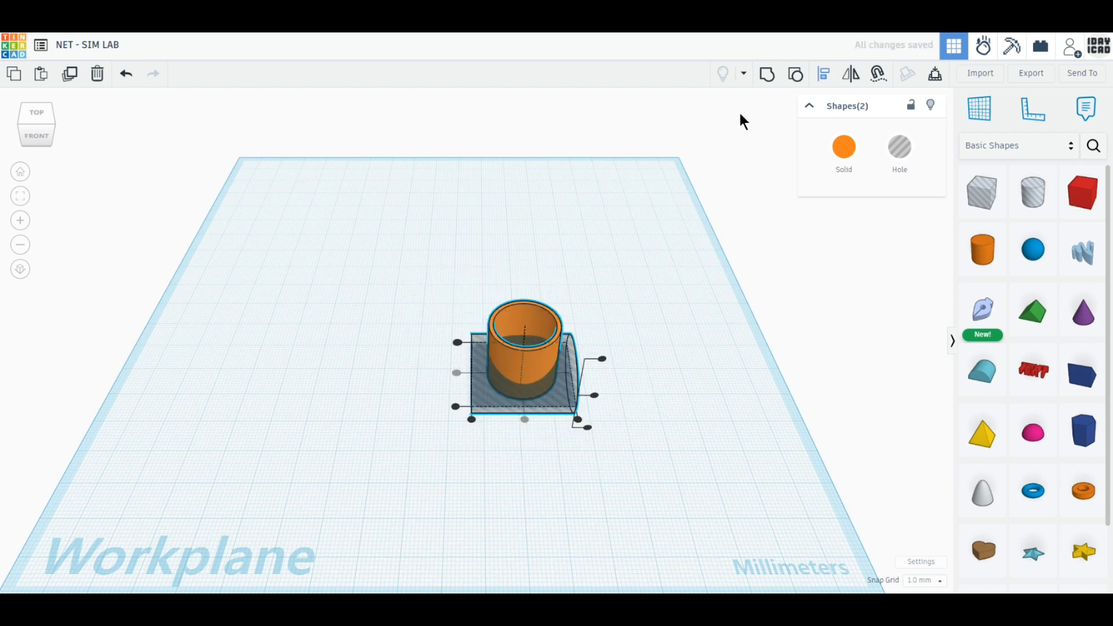
{"action": "left_click", "coordinate": [662, 261]}
- Switch the workspace from perspective to orthographic view
{"action": "left_click_drag", "start_coordinate": [610, 450], "coordinate": [461, 288]}
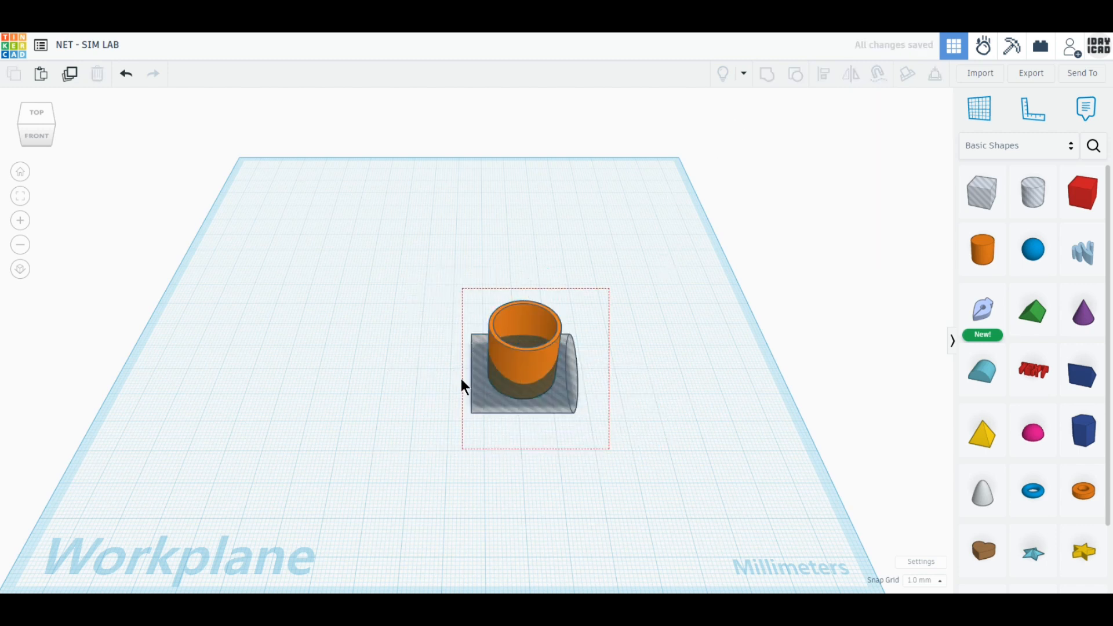
{"action": "scroll", "coordinate": [461, 379], "scroll_direction": "up", "scroll_amount": 1}
{"action": "scroll", "coordinate": [462, 377], "scroll_direction": "up", "scroll_amount": 2}
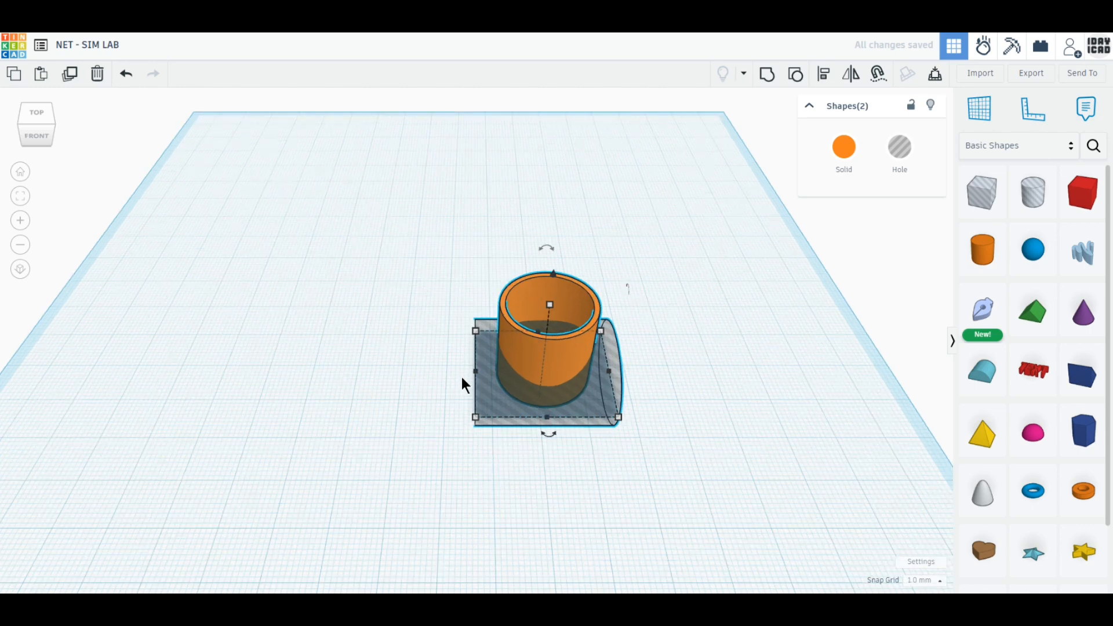
{"action": "left_click_drag", "start_coordinate": [625, 419], "coordinate": [597, 443]}
{"action": "left_click", "coordinate": [475, 544]}
{"action": "right_click_drag", "start_coordinate": [475, 544], "coordinate": [579, 532]}
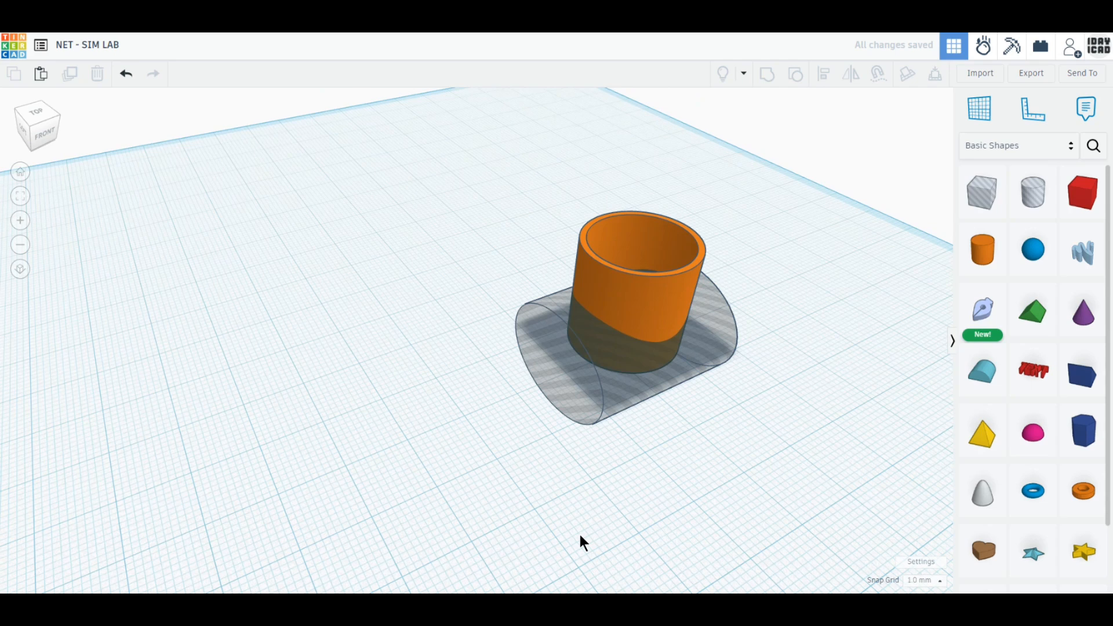
{"action": "left_click", "coordinate": [21, 270]}
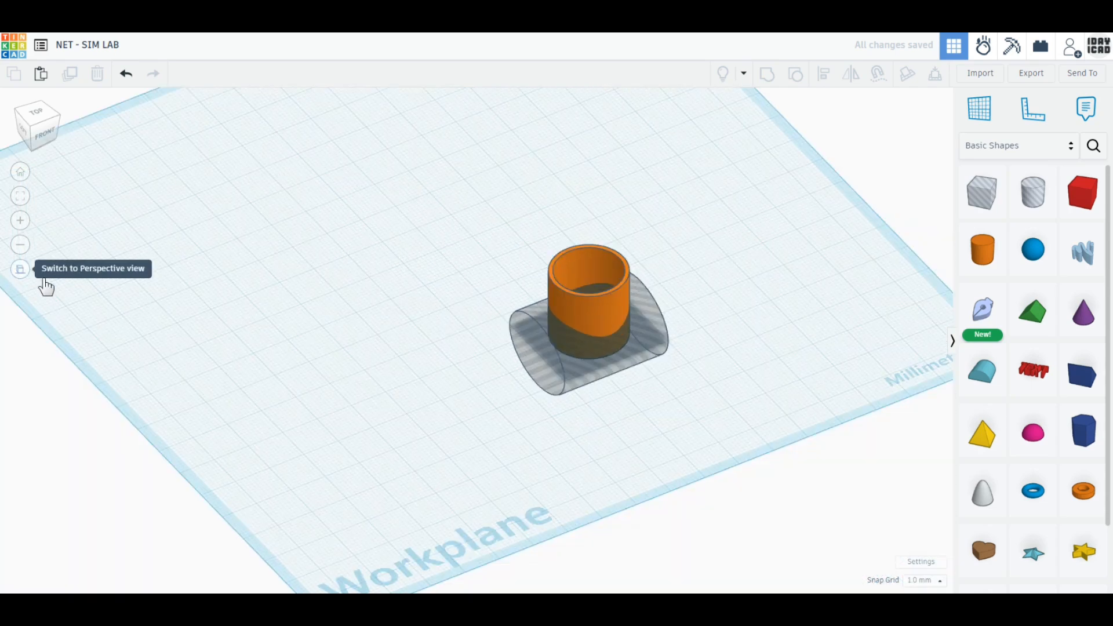
{"action": "right_click_drag", "start_coordinate": [388, 454], "coordinate": [492, 474]}
- Duplicate the horizontal hole cylinder in place and rotate the copy 90° about the vertical axis
{"action": "left_click", "coordinate": [565, 404]}
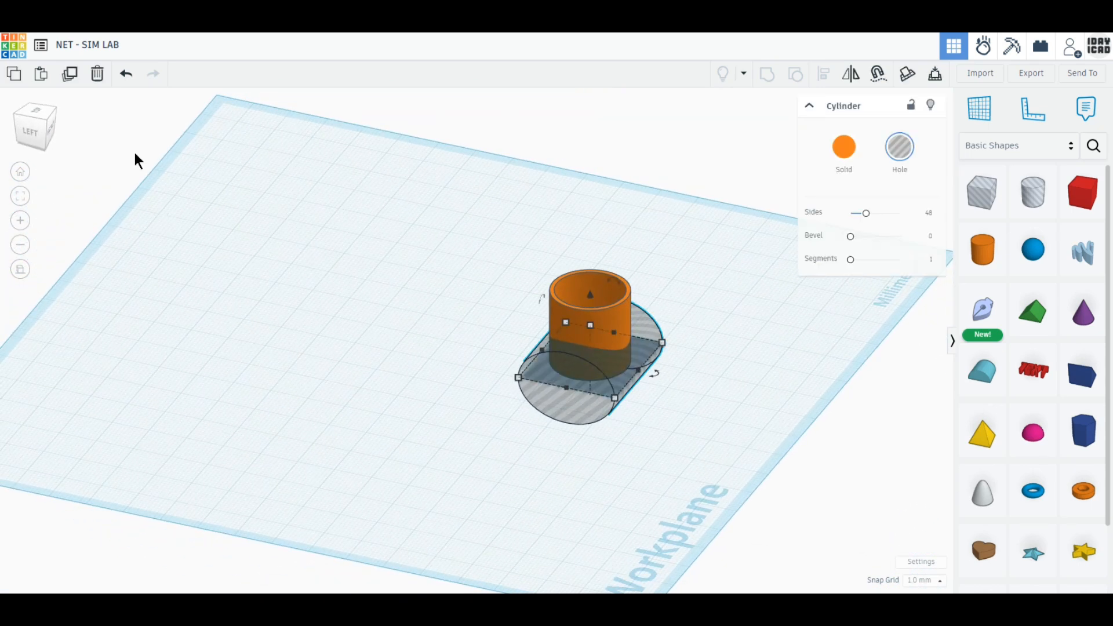
{"action": "left_click", "coordinate": [70, 81]}
{"action": "left_click_drag", "start_coordinate": [656, 375], "coordinate": [581, 376]}
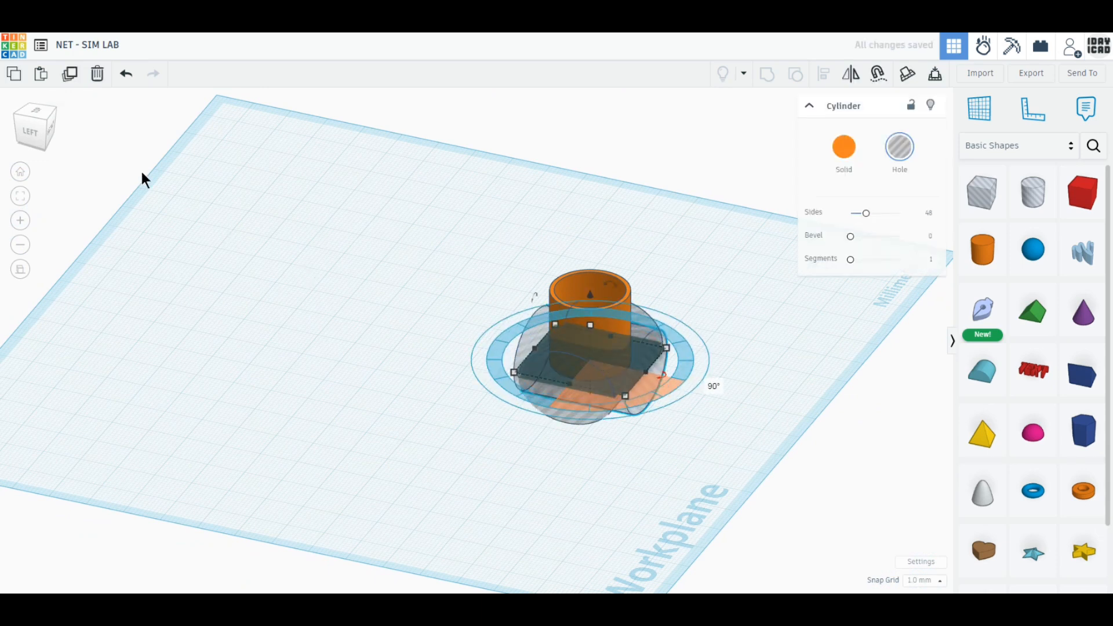
- In front view, raise the rotated hole cylinder by 18 mm to 8 mm above the workplane
{"action": "left_click", "coordinate": [49, 124]}
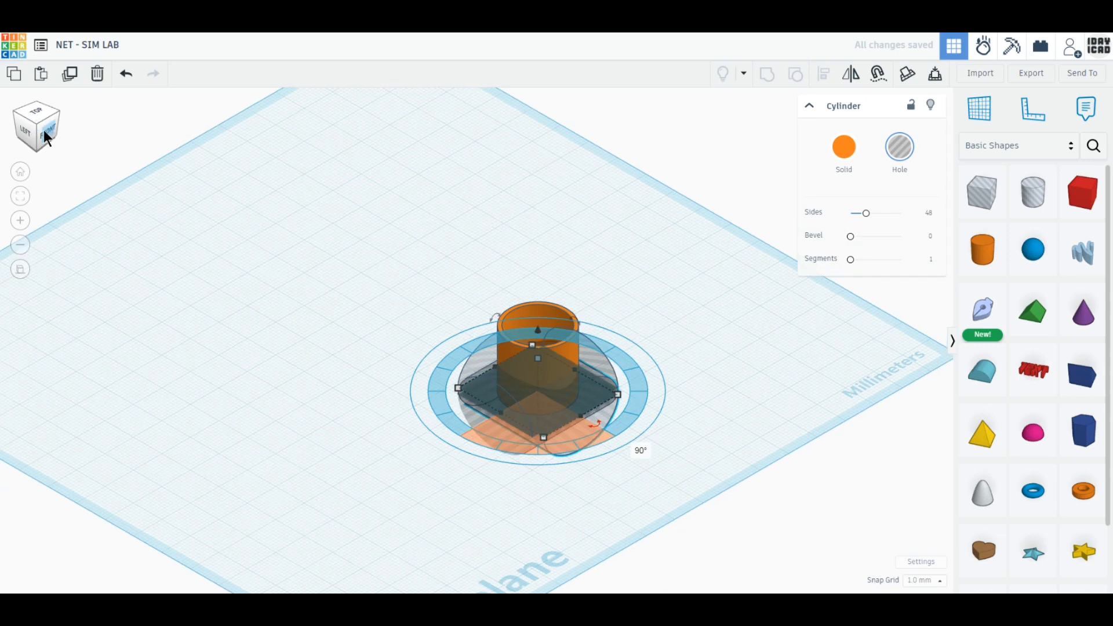
{"action": "middle_click_drag", "start_coordinate": [190, 266], "coordinate": [266, 394]}
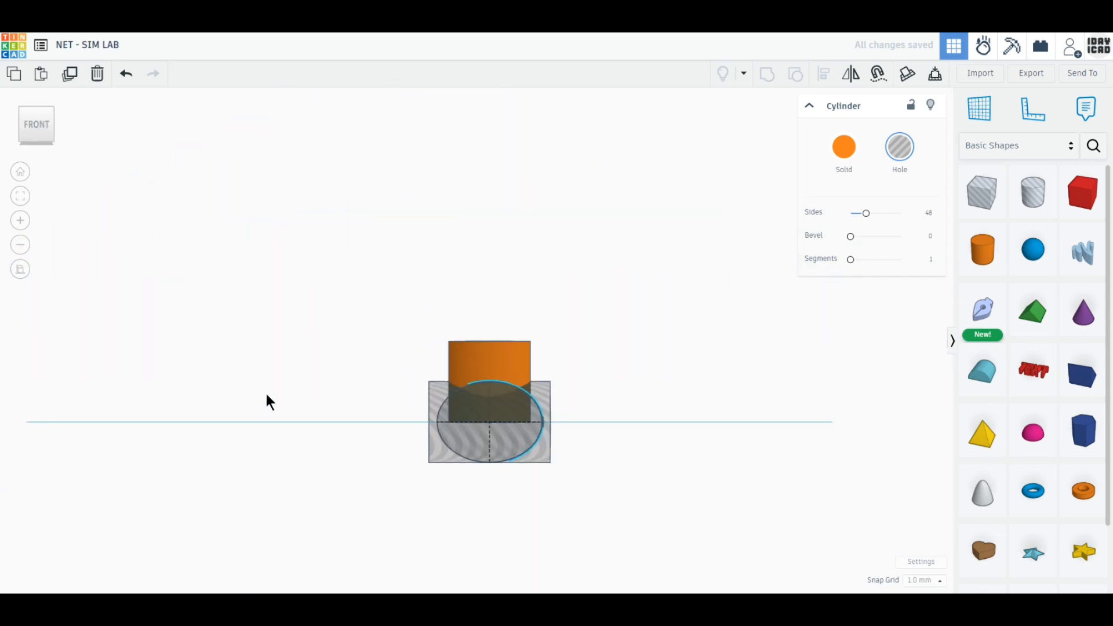
{"action": "left_click_drag", "start_coordinate": [489, 497], "coordinate": [496, 426]}
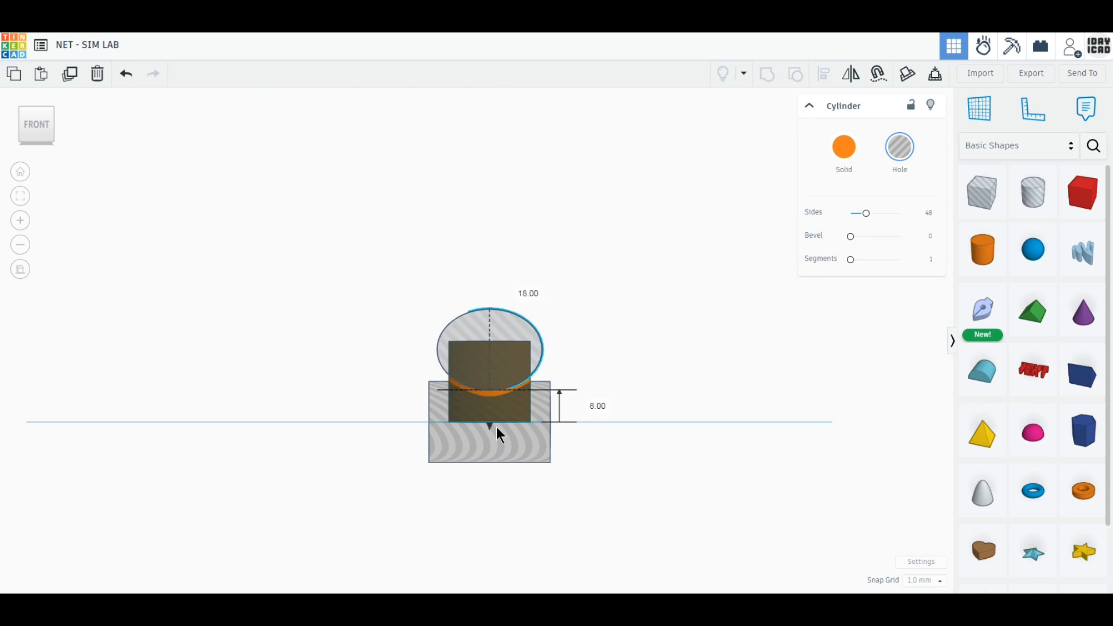
- Group the tube with both hole cylinders into one curved ring and lower the ring onto the workplane
{"action": "right_click_drag", "start_coordinate": [586, 447], "coordinate": [554, 482]}
{"action": "left_click_drag", "start_coordinate": [584, 502], "coordinate": [394, 377]}
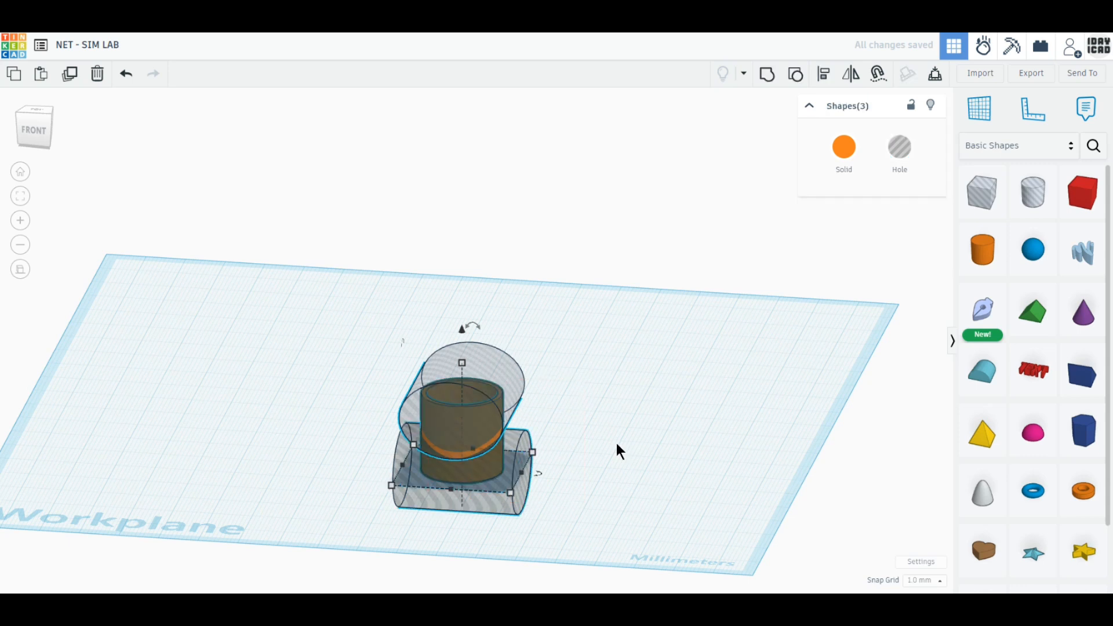
{"action": "left_click", "coordinate": [768, 80]}
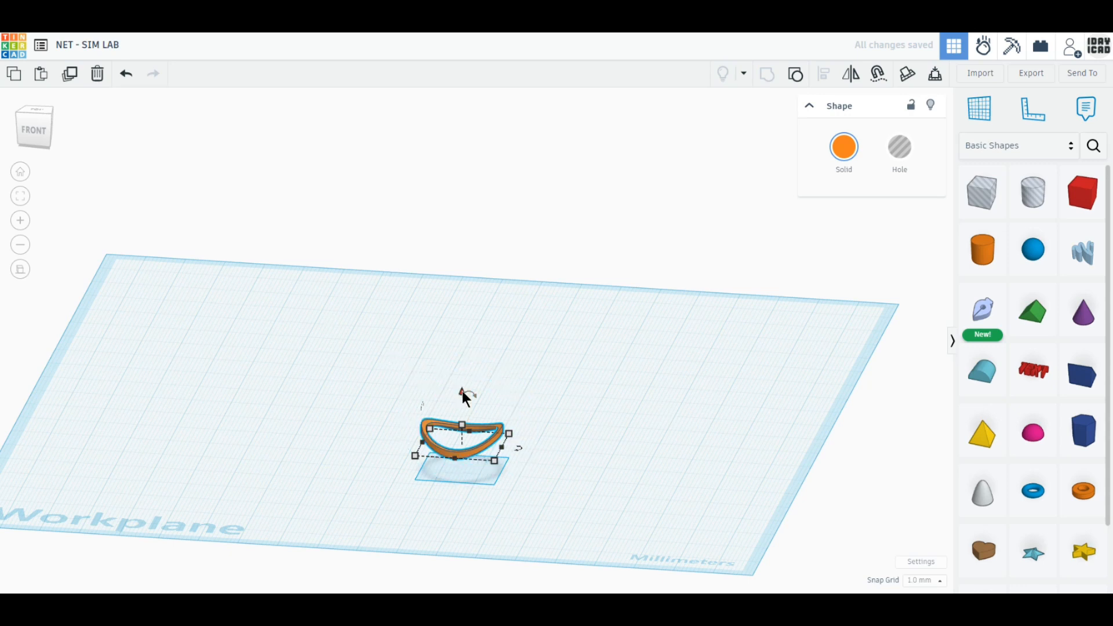
{"action": "left_click_drag", "start_coordinate": [461, 391], "coordinate": [464, 416]}
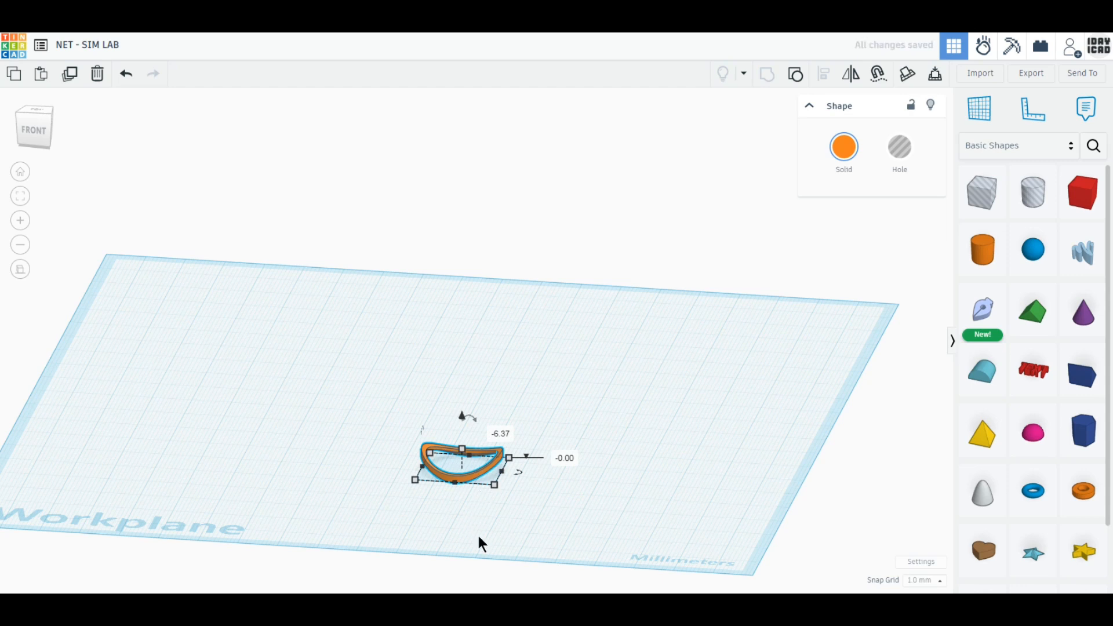
- Rotate the ring about the vertical axis and, in top view, move it 55 mm left and 77 mm toward the back
{"action": "right_click_drag", "start_coordinate": [478, 533], "coordinate": [486, 554]}
{"action": "middle_click_drag", "start_coordinate": [566, 517], "coordinate": [558, 409]}
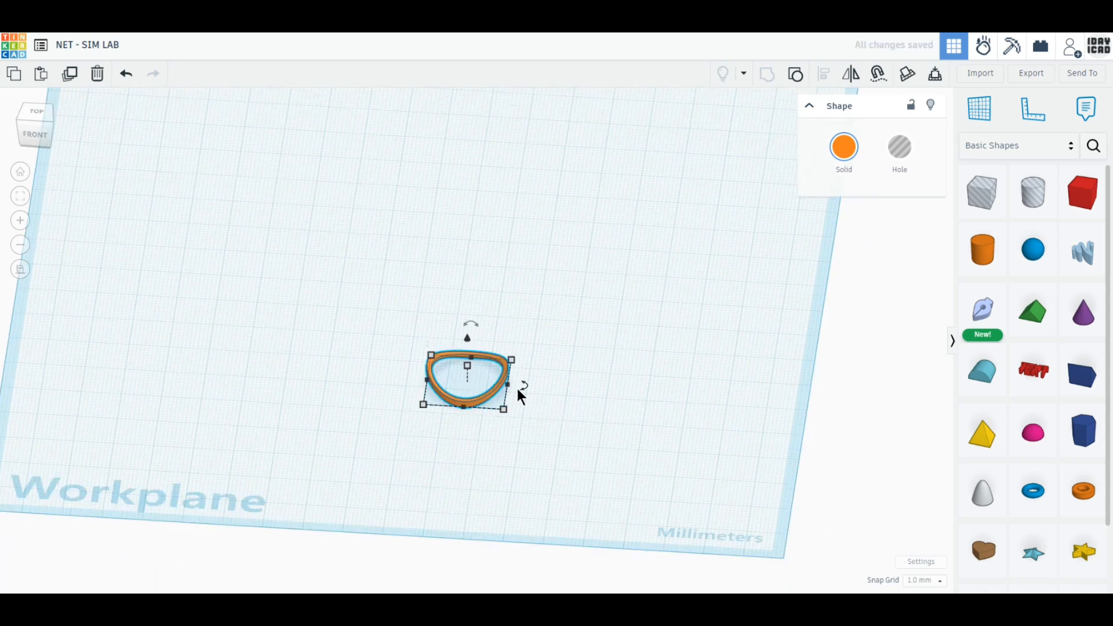
{"action": "left_click_drag", "start_coordinate": [524, 384], "coordinate": [597, 460]}
{"action": "left_click", "coordinate": [526, 491]}
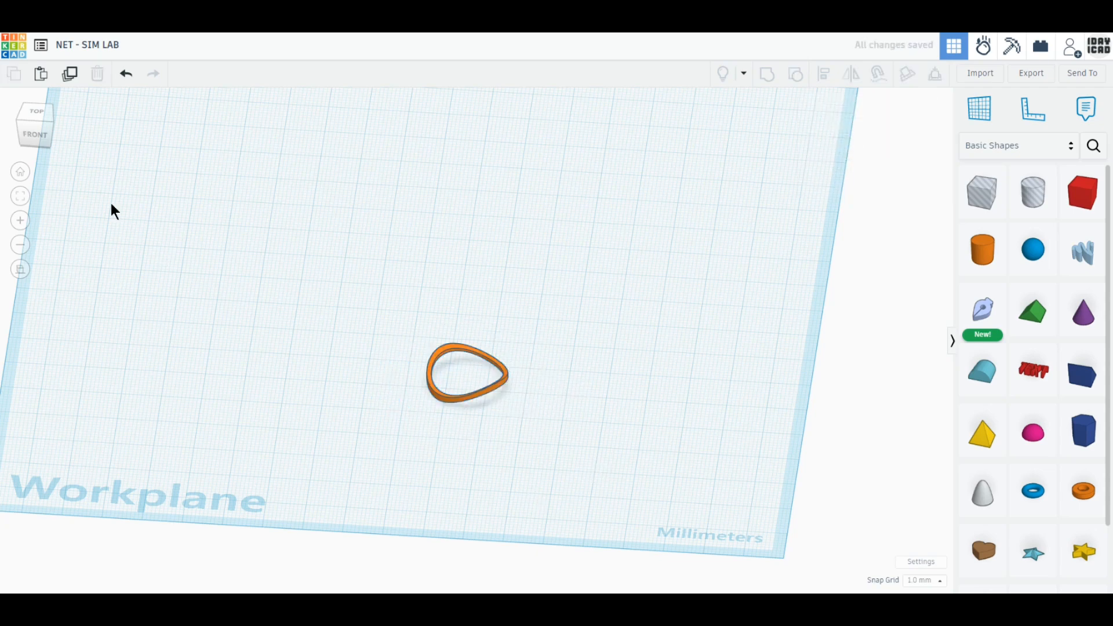
{"action": "left_click", "coordinate": [37, 113]}
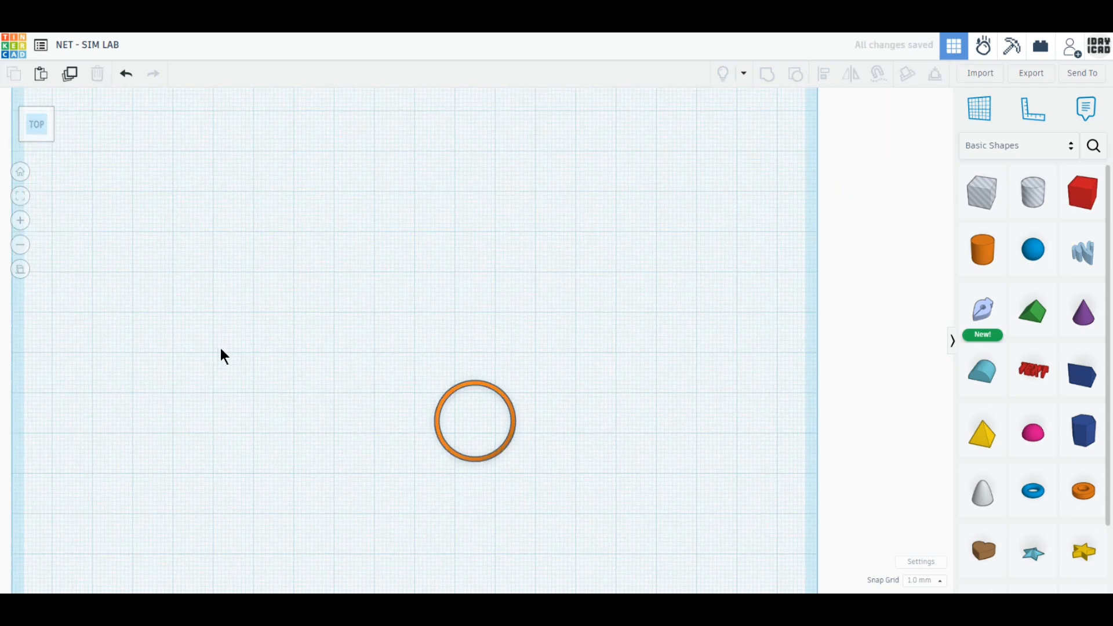
{"action": "left_click_drag", "start_coordinate": [529, 464], "coordinate": [306, 149]}
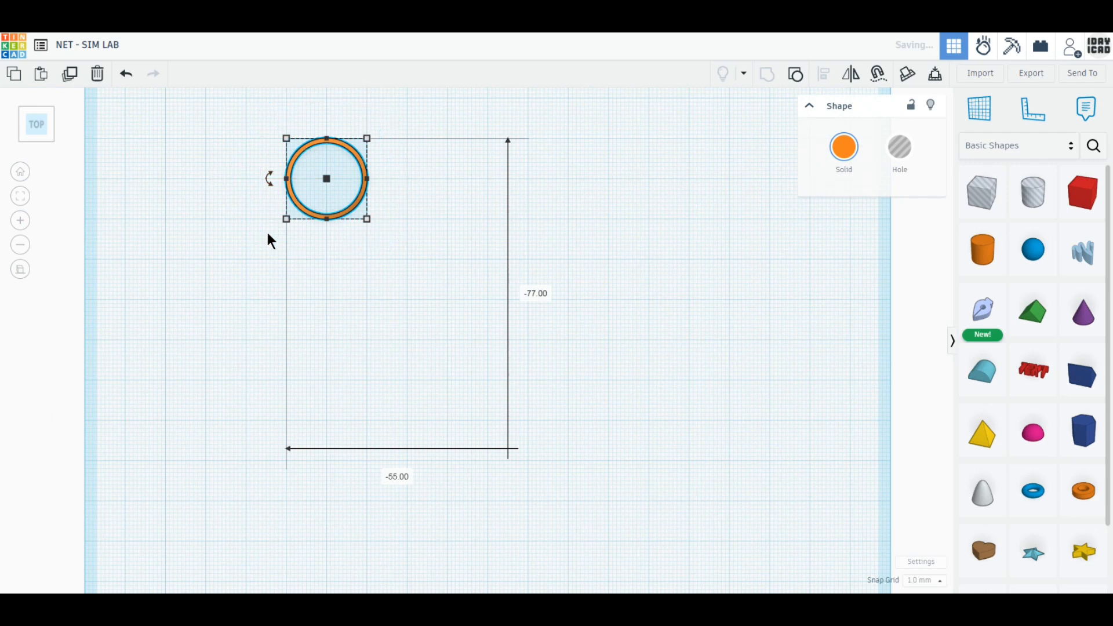
- Duplicate the ring with a 16 mm offset toward the front and repeat until a column of seven interlinked rings is made
{"action": "left_click", "coordinate": [70, 76]}
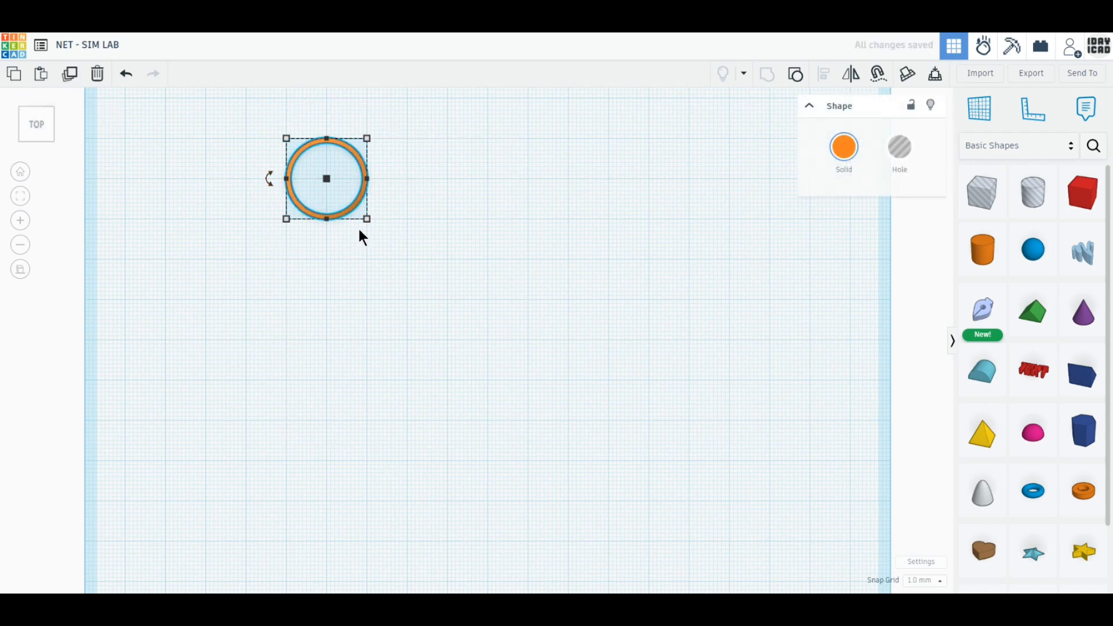
{"action": "left_click_drag", "start_coordinate": [345, 213], "coordinate": [348, 279]}
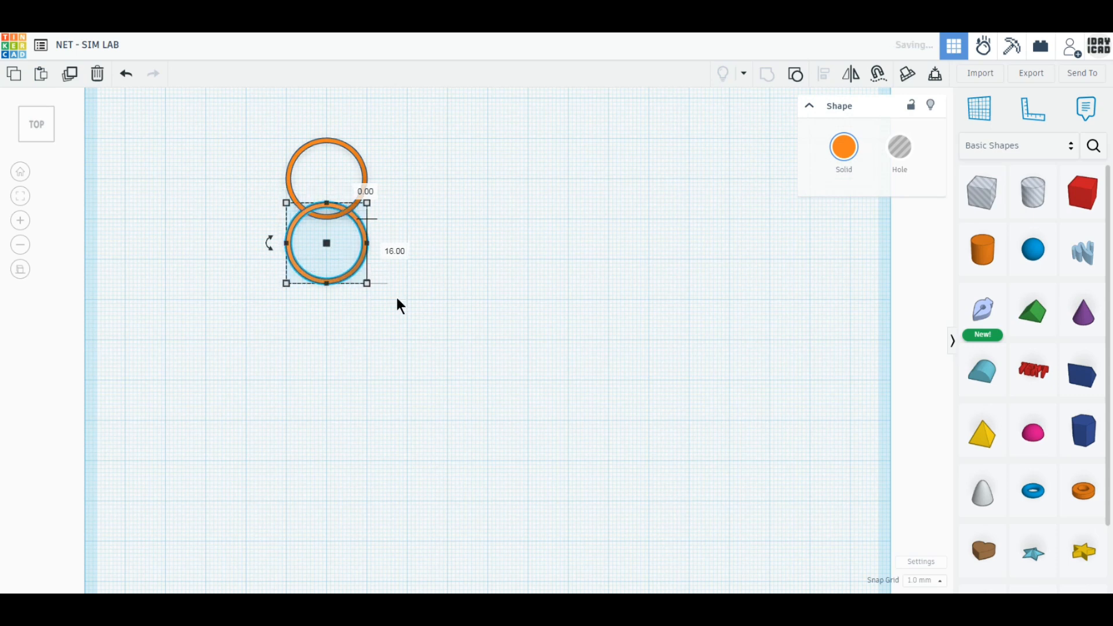
{"action": "scroll", "coordinate": [200, 203], "scroll_direction": "down", "scroll_amount": 3}
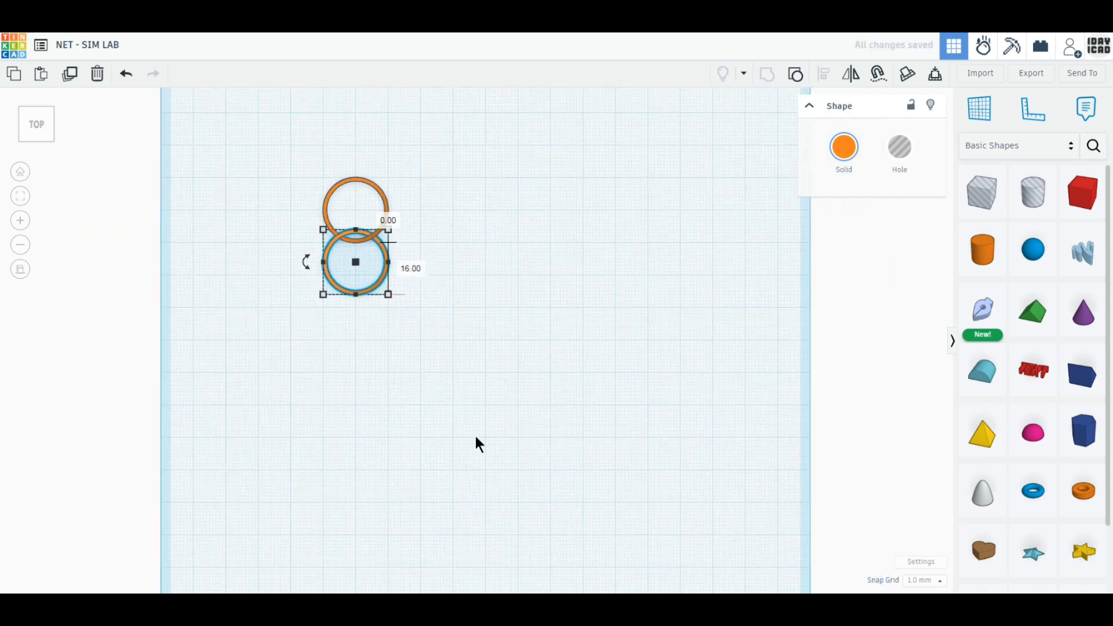
{"action": "middle_click_drag", "start_coordinate": [475, 436], "coordinate": [462, 376]}
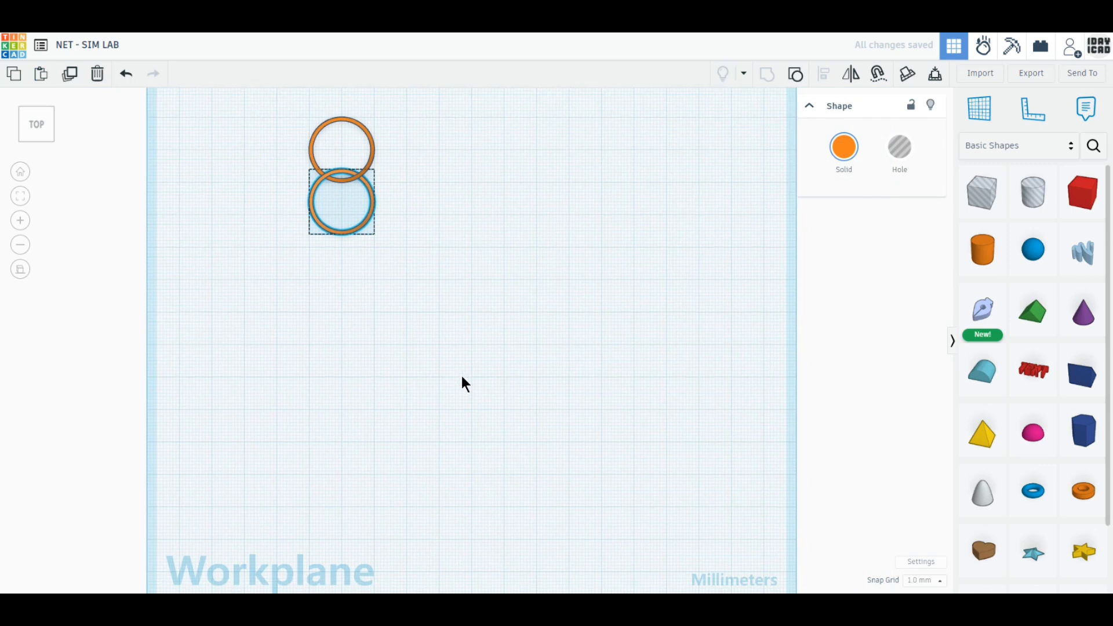
{"action": "left_click", "coordinate": [71, 75]}
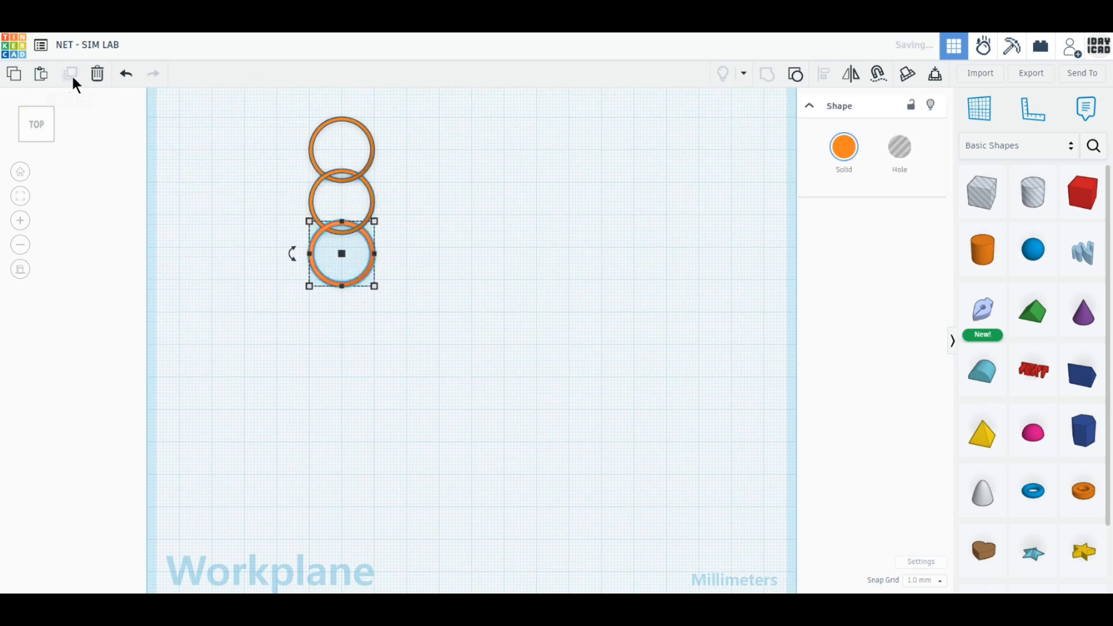
{"action": "left_click", "coordinate": [71, 76]}
{"action": "left_click", "coordinate": [70, 75]}
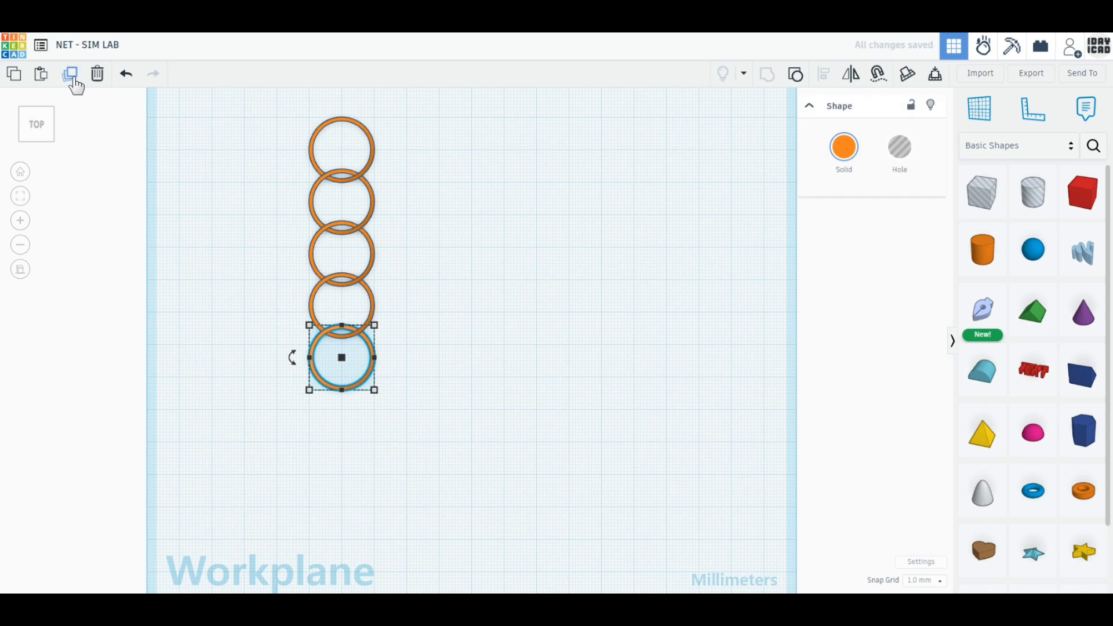
{"action": "left_click", "coordinate": [70, 75]}
{"action": "left_click", "coordinate": [71, 76]}
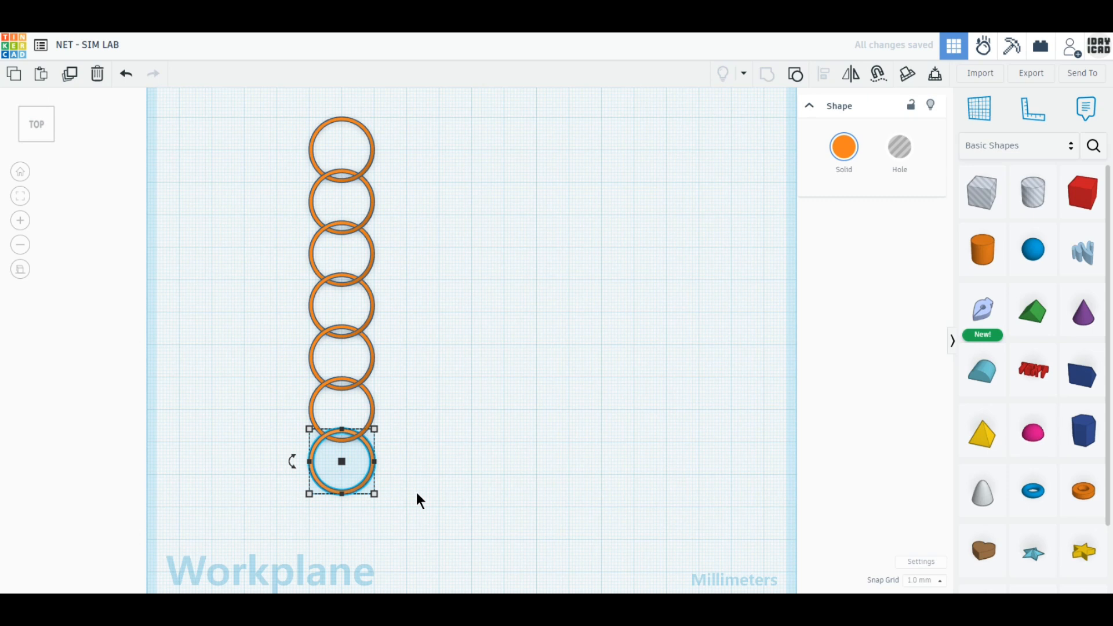
- Duplicate the whole ring column with a 16 mm sideways offset and repeat it to form a net of seven columns
{"action": "left_click_drag", "start_coordinate": [416, 492], "coordinate": [317, 164]}
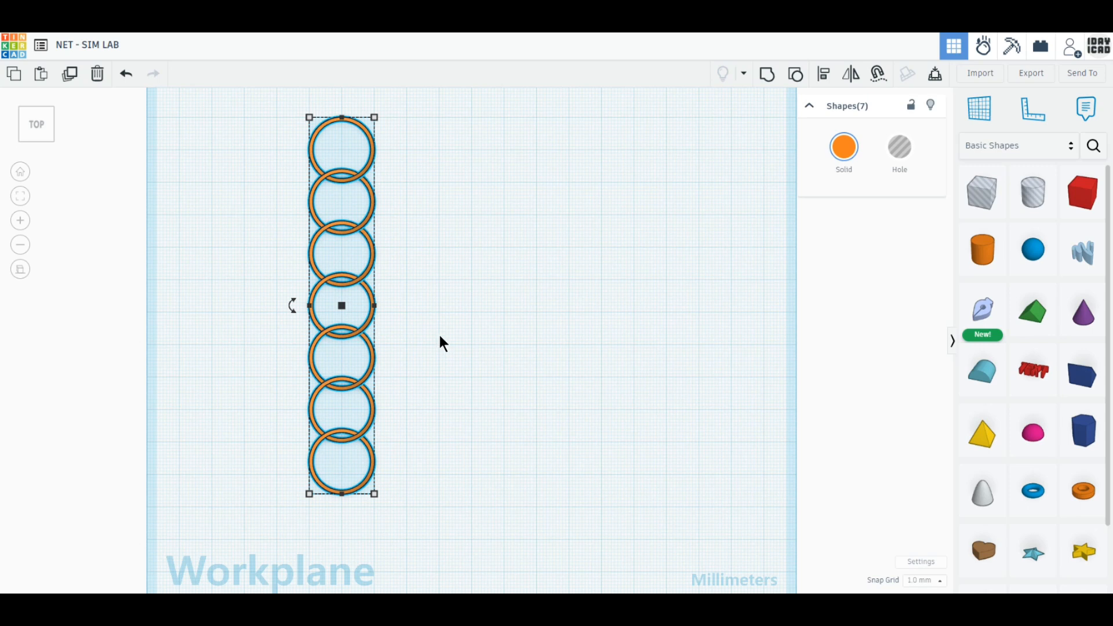
{"action": "left_click", "coordinate": [75, 77]}
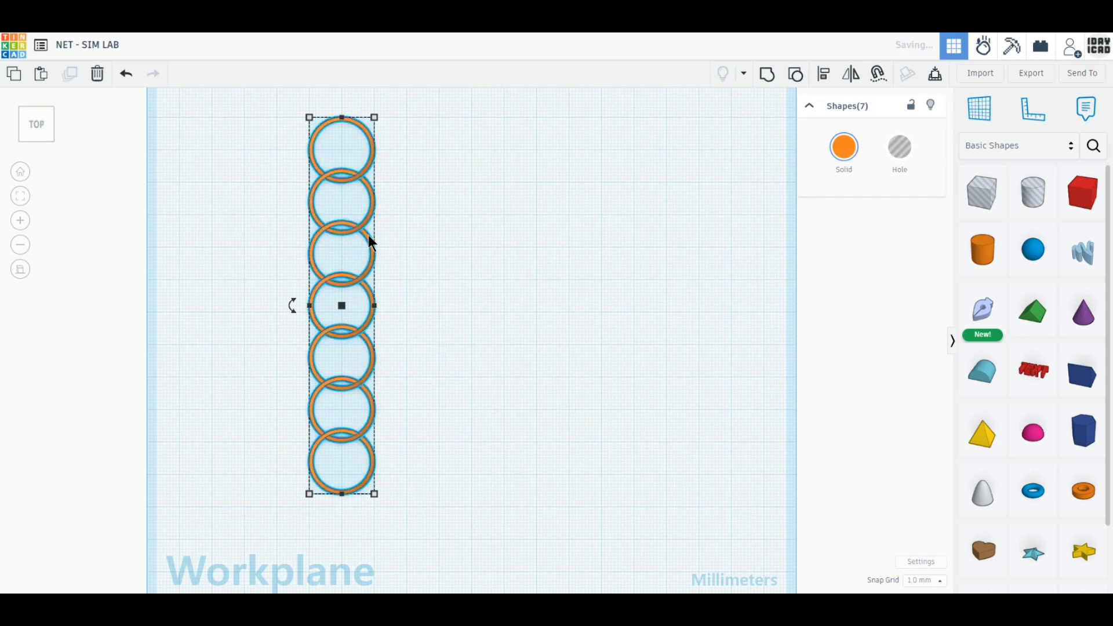
{"action": "left_click_drag", "start_coordinate": [361, 229], "coordinate": [410, 227]}
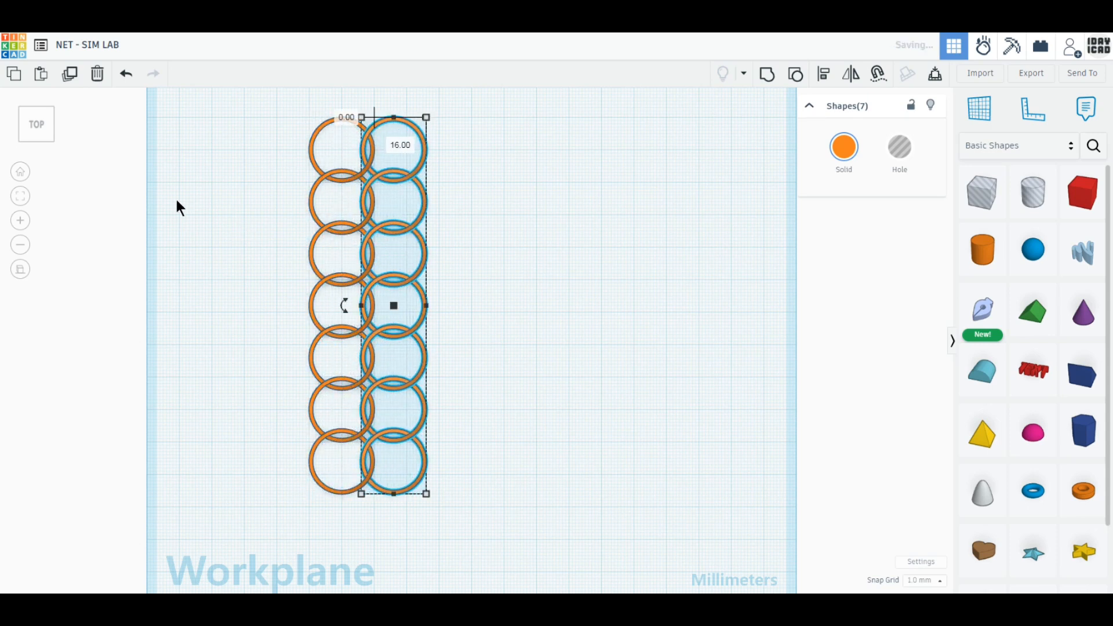
{"action": "left_click", "coordinate": [70, 74]}
{"action": "left_click", "coordinate": [70, 74]}
{"action": "left_click", "coordinate": [70, 74]}
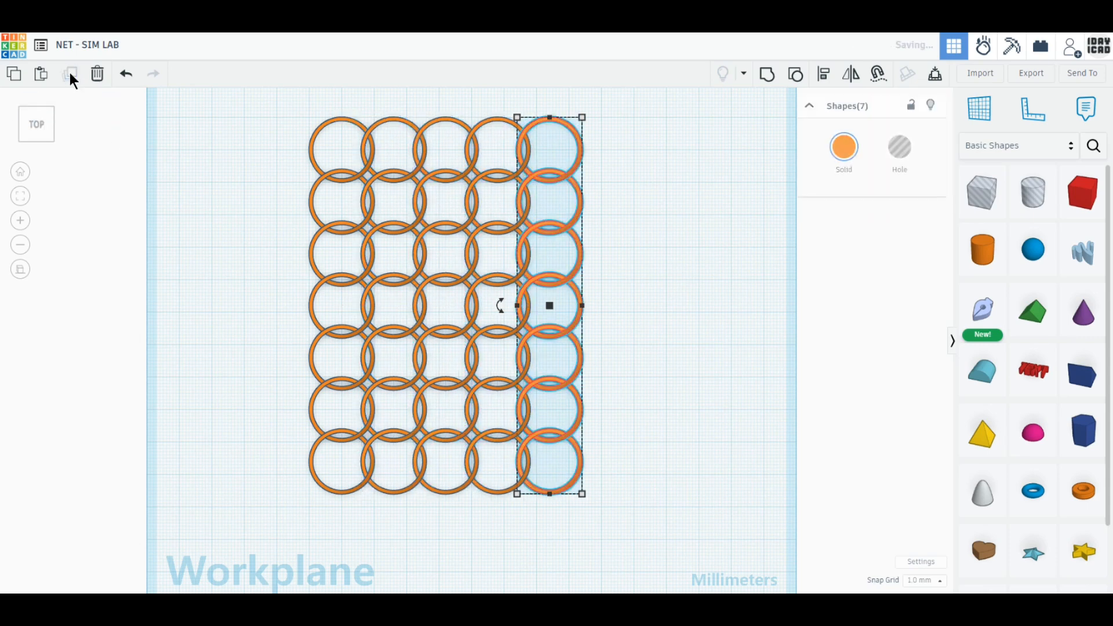
{"action": "left_click", "coordinate": [70, 75]}
{"action": "left_click", "coordinate": [70, 74]}
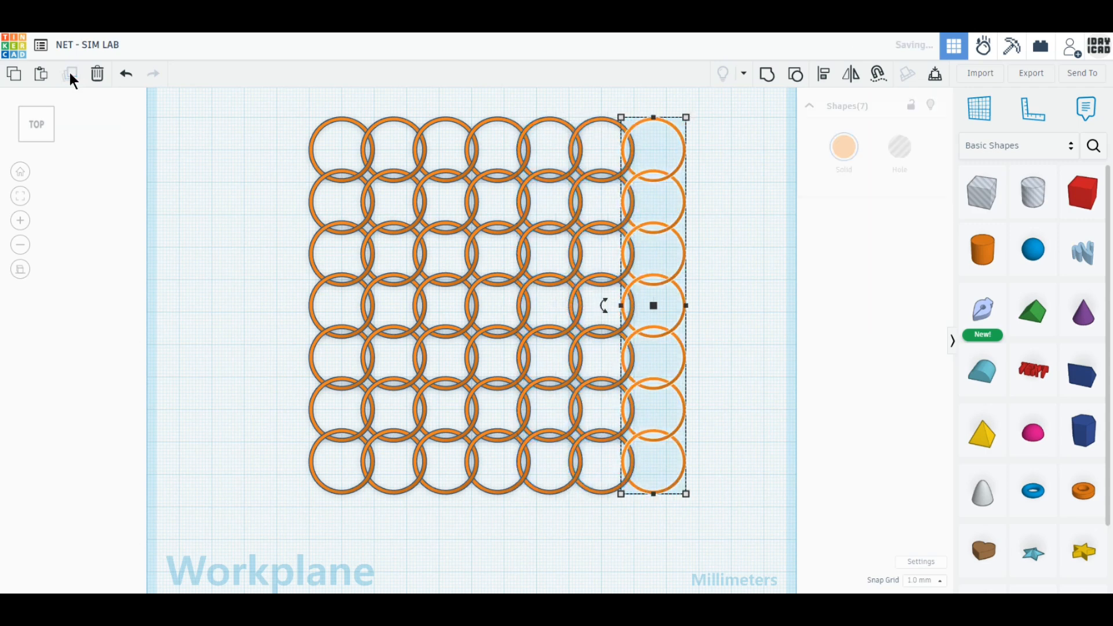
{"action": "left_click", "coordinate": [198, 238]}
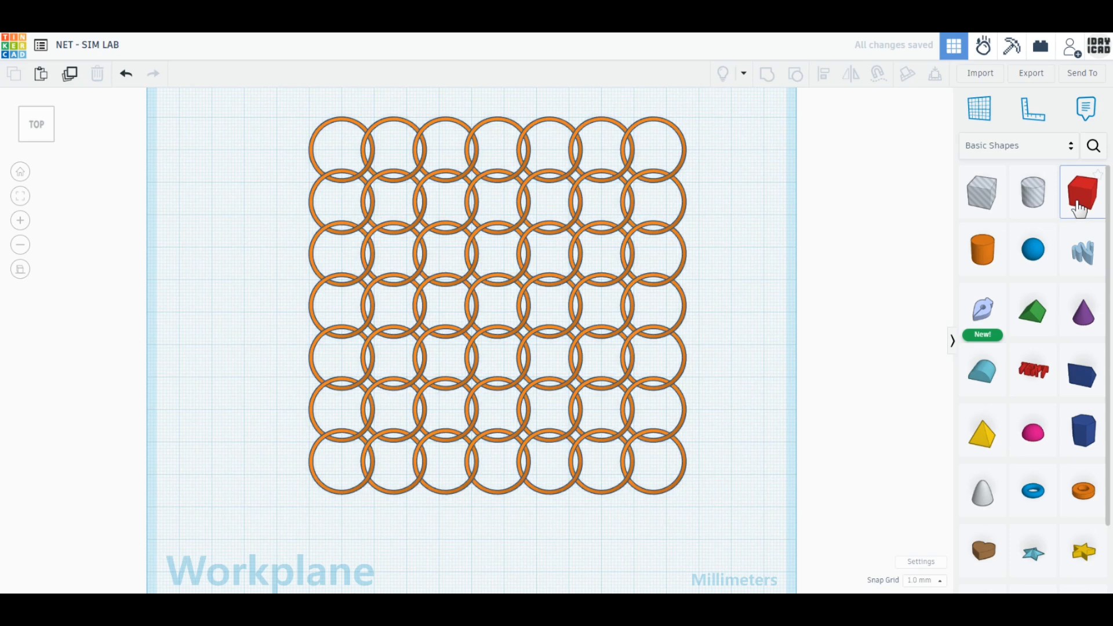
- Add a solid box along the net's left edge and resize it to a bar 4 mm wide and 124 mm long
{"action": "left_click_drag", "start_coordinate": [1082, 194], "coordinate": [286, 156]}
{"action": "left_click", "coordinate": [287, 155]}
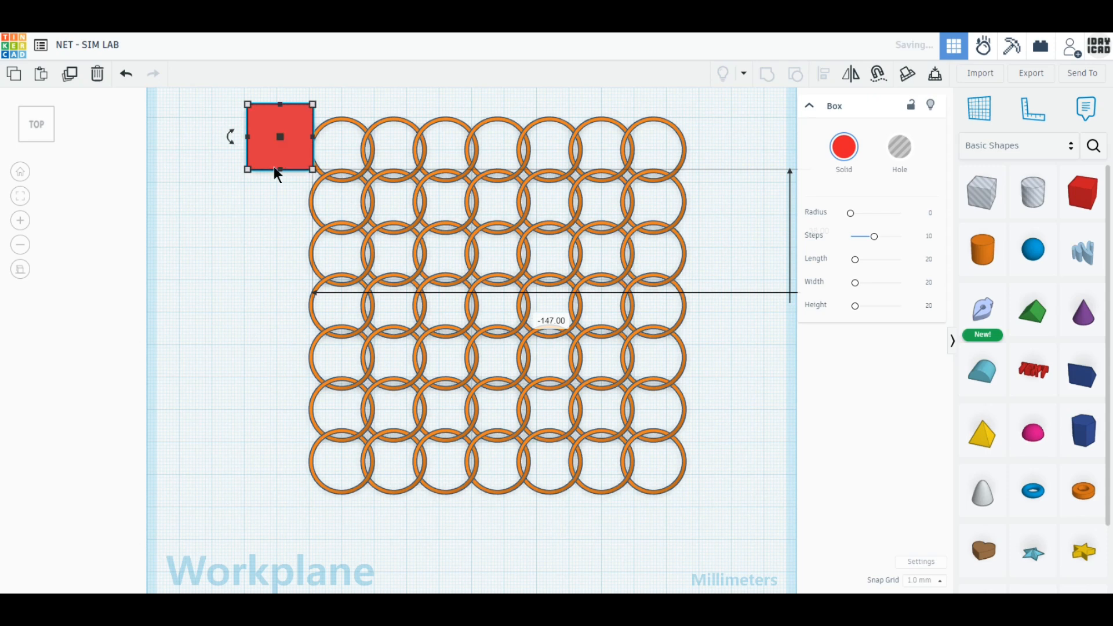
{"action": "left_click_drag", "start_coordinate": [248, 170], "coordinate": [292, 505]}
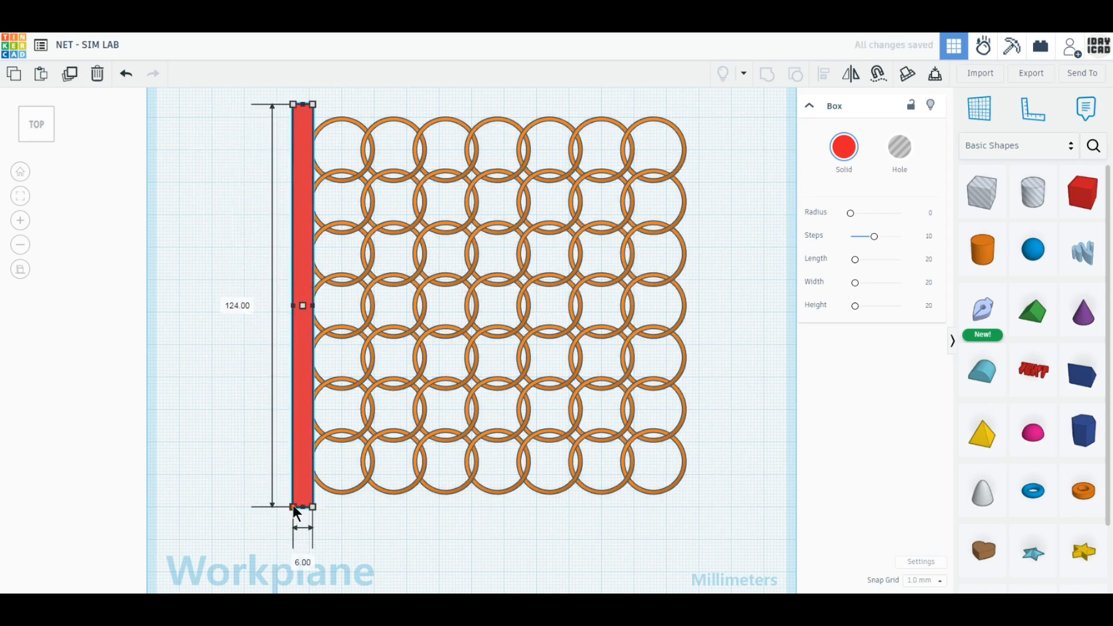
{"action": "left_click_drag", "start_coordinate": [296, 506], "coordinate": [299, 506]}
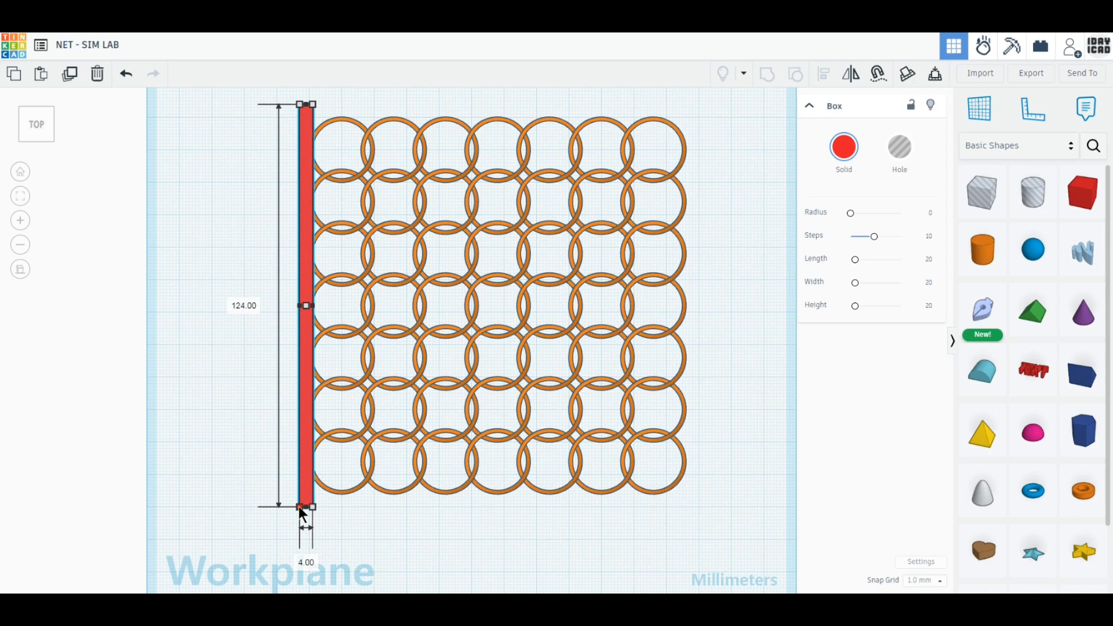
- Duplicate the left bar and reshape the copy into a 121 mm by 4 mm bar along the net's front edge
{"action": "left_click", "coordinate": [71, 82]}
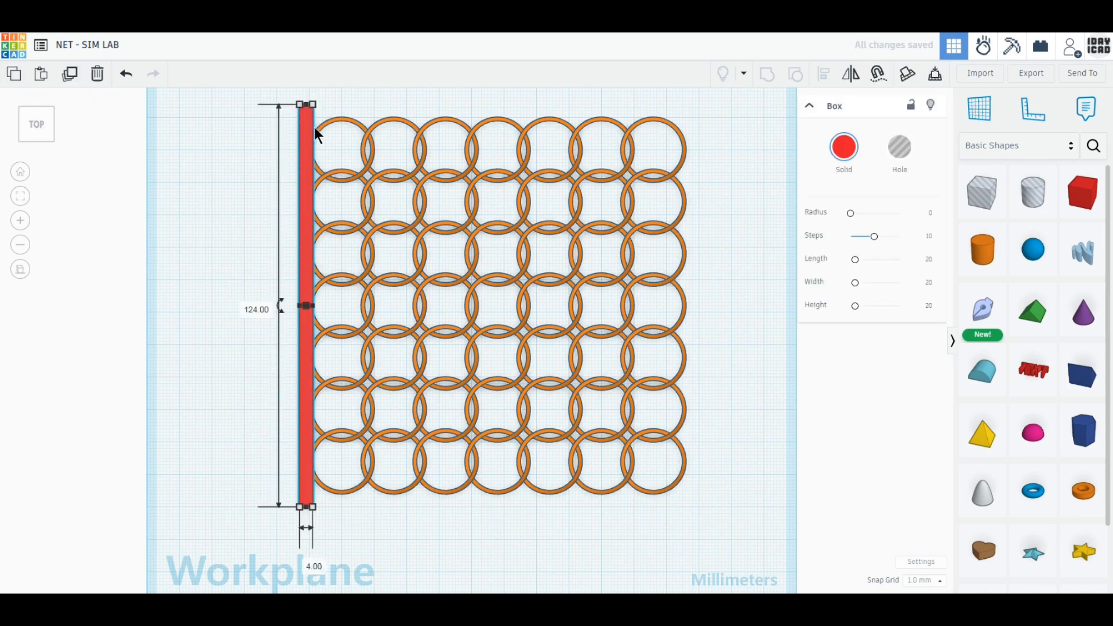
{"action": "left_click_drag", "start_coordinate": [313, 104], "coordinate": [692, 507]}
{"action": "left_click", "coordinate": [748, 499]}
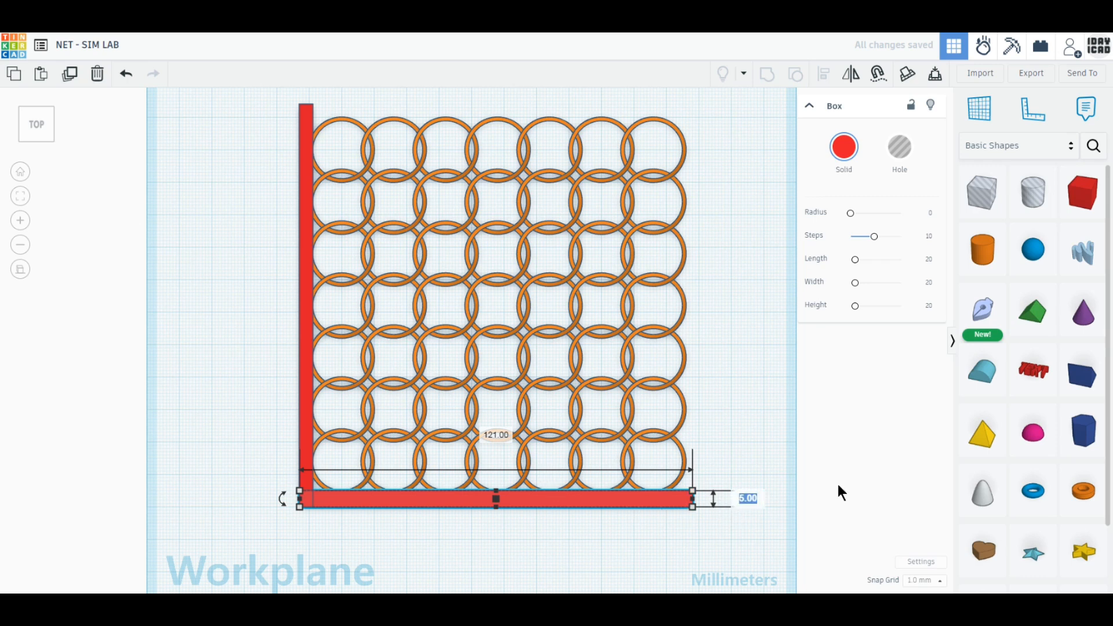
{"action": "type", "text": "4"}
{"action": "key", "text": "Return"}
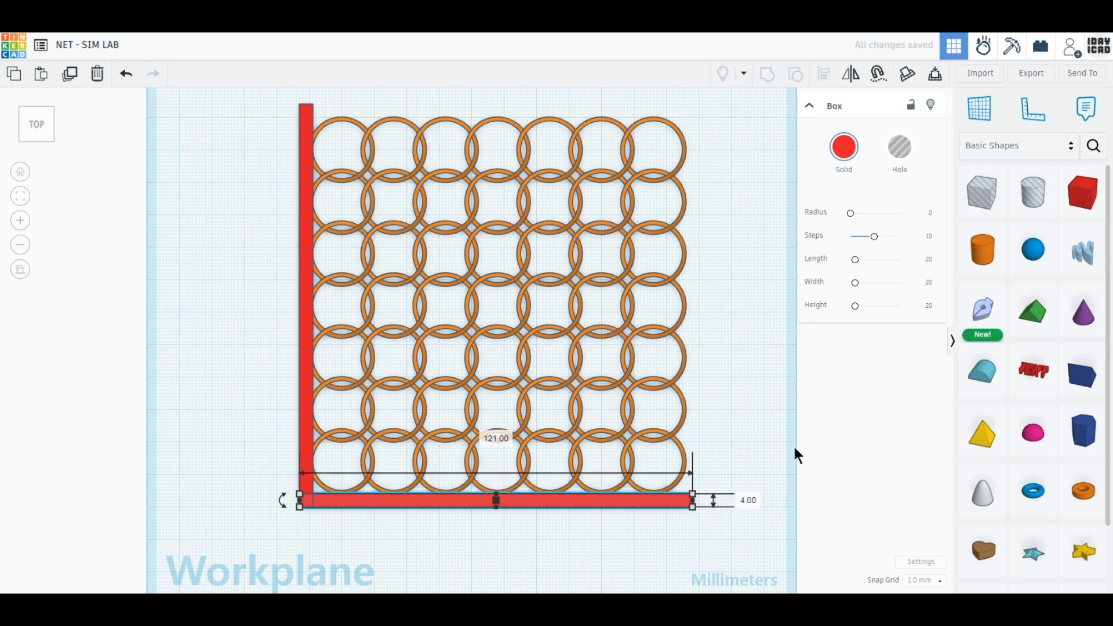
- Duplicate the left bar and move the copy 118 mm across to the net's right edge
{"action": "left_click", "coordinate": [70, 76]}
{"action": "middle_click_drag", "start_coordinate": [150, 216], "coordinate": [148, 246]}
{"action": "left_click", "coordinate": [299, 227]}
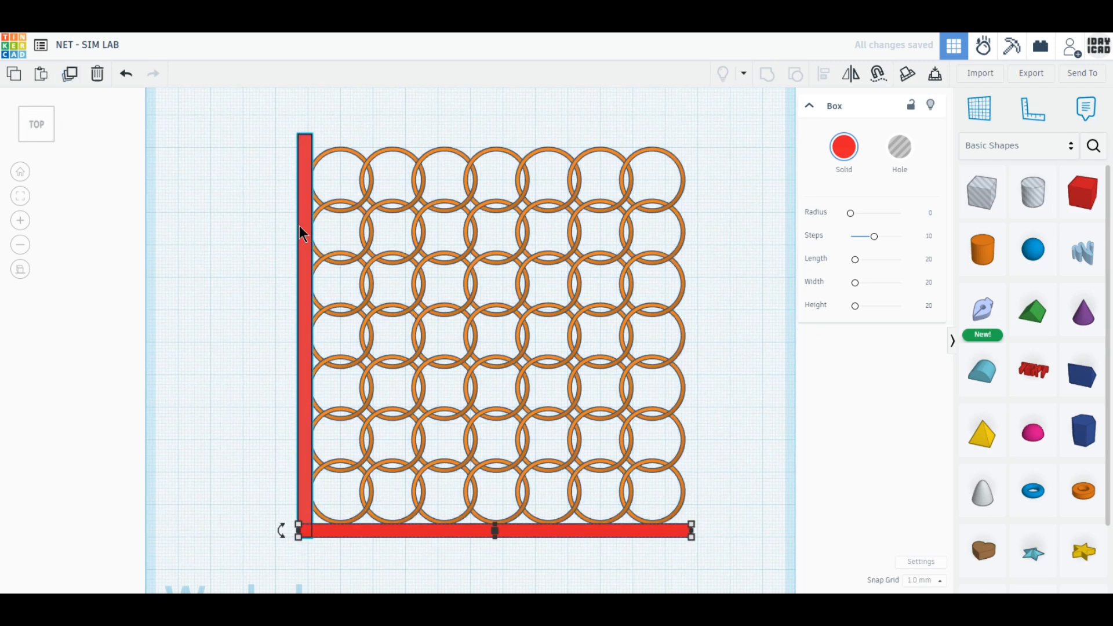
{"action": "left_click", "coordinate": [69, 78]}
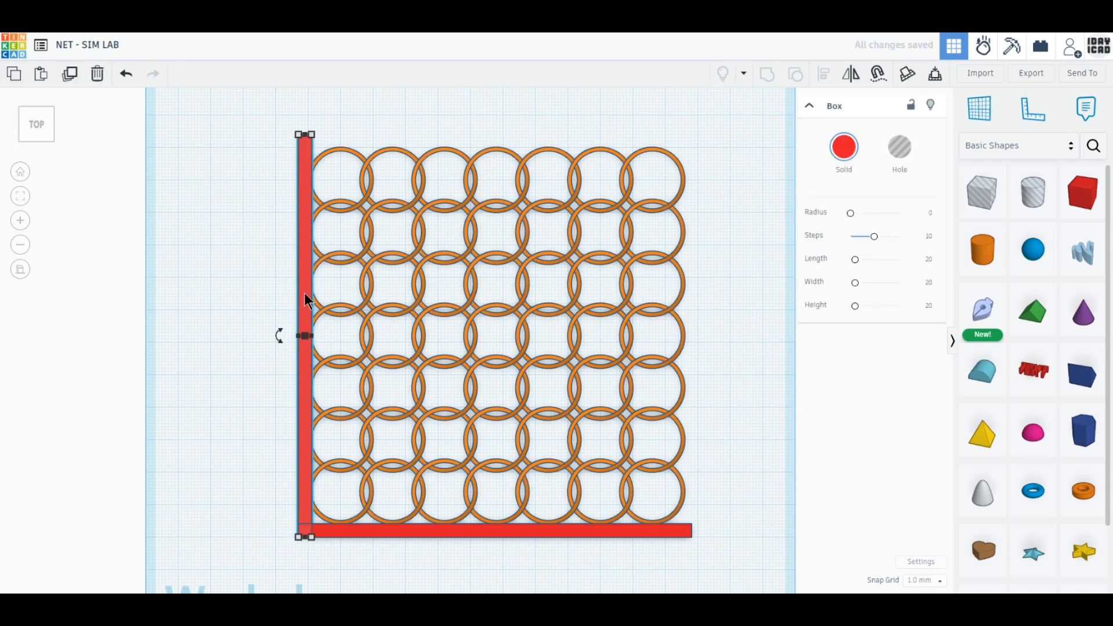
{"action": "left_click_drag", "start_coordinate": [307, 299], "coordinate": [687, 293]}
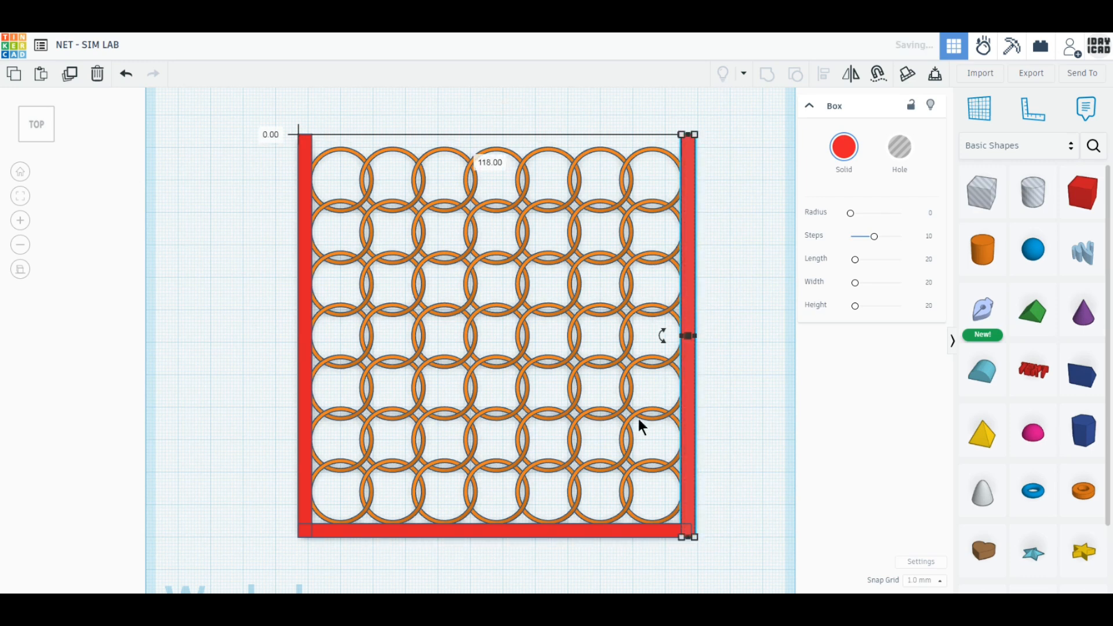
- Shift the front bar and both side bars 1 mm toward the back of the workplane
{"action": "left_click", "coordinate": [571, 527]}
{"action": "key", "text": "Up"}
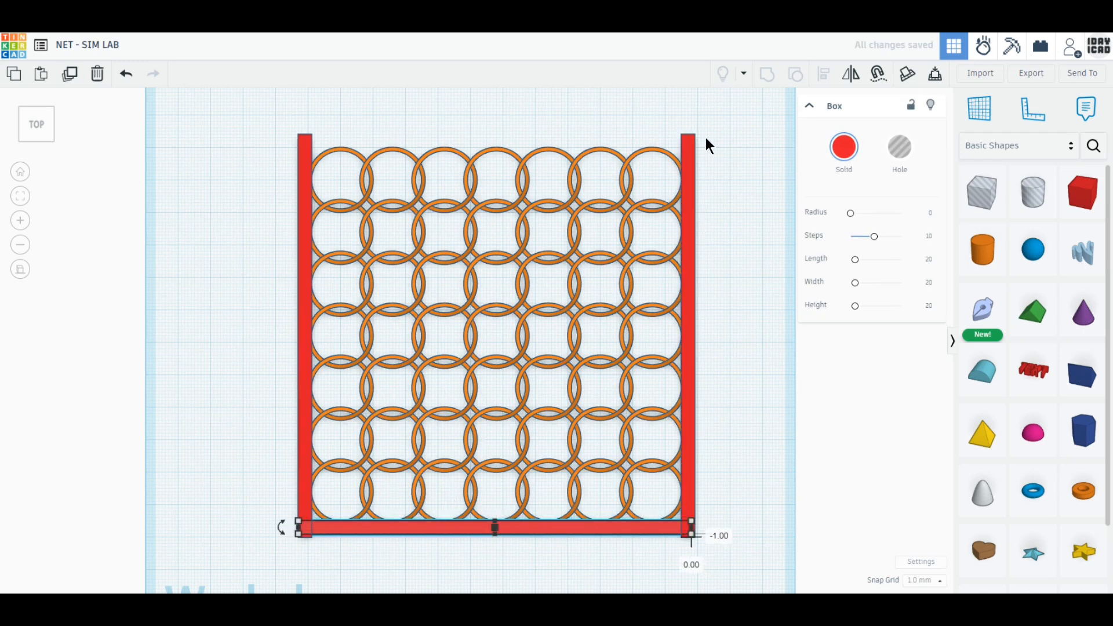
{"action": "left_click_drag", "start_coordinate": [704, 137], "coordinate": [265, 100]}
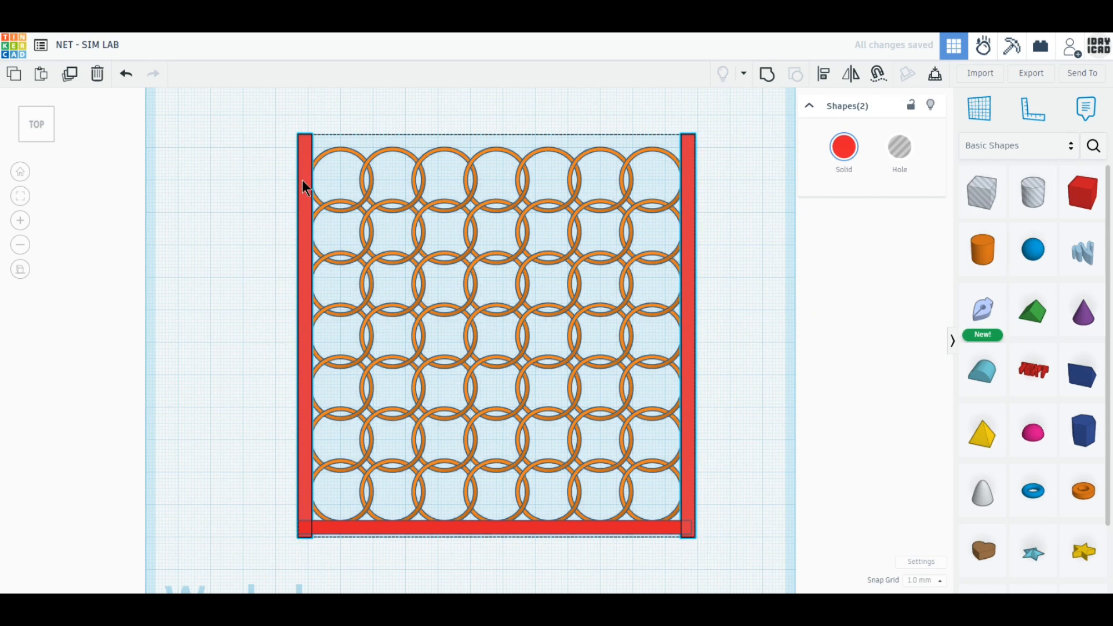
{"action": "key", "text": "Up"}
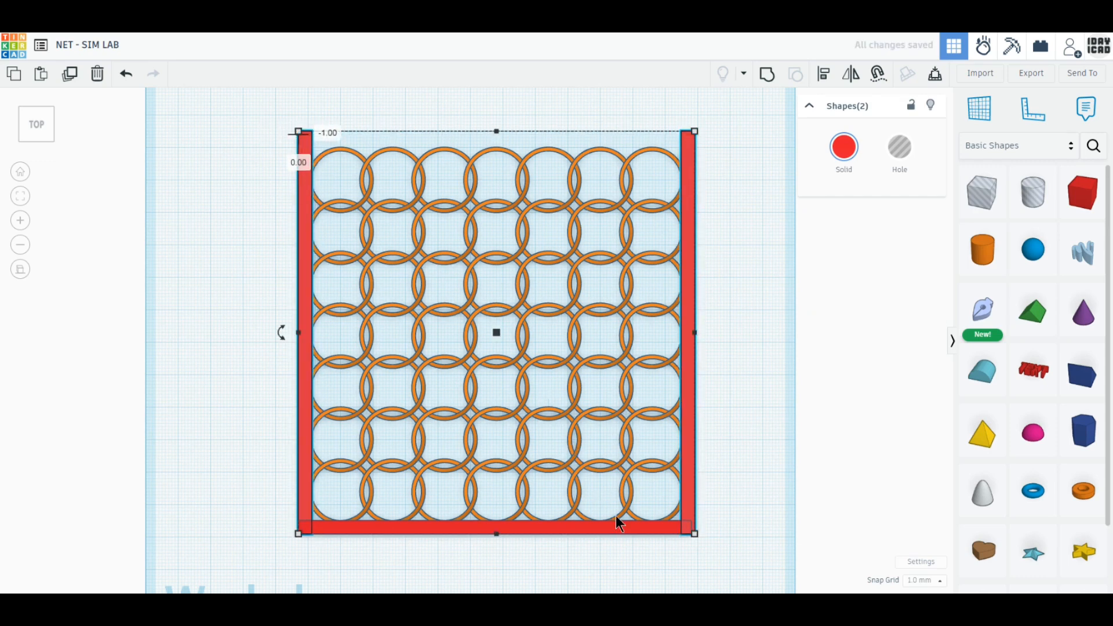
- Lengthen the front bar to 122 mm and place a duplicate of it along the net's back edge
{"action": "left_click", "coordinate": [650, 549]}
{"action": "left_click", "coordinate": [689, 530]}
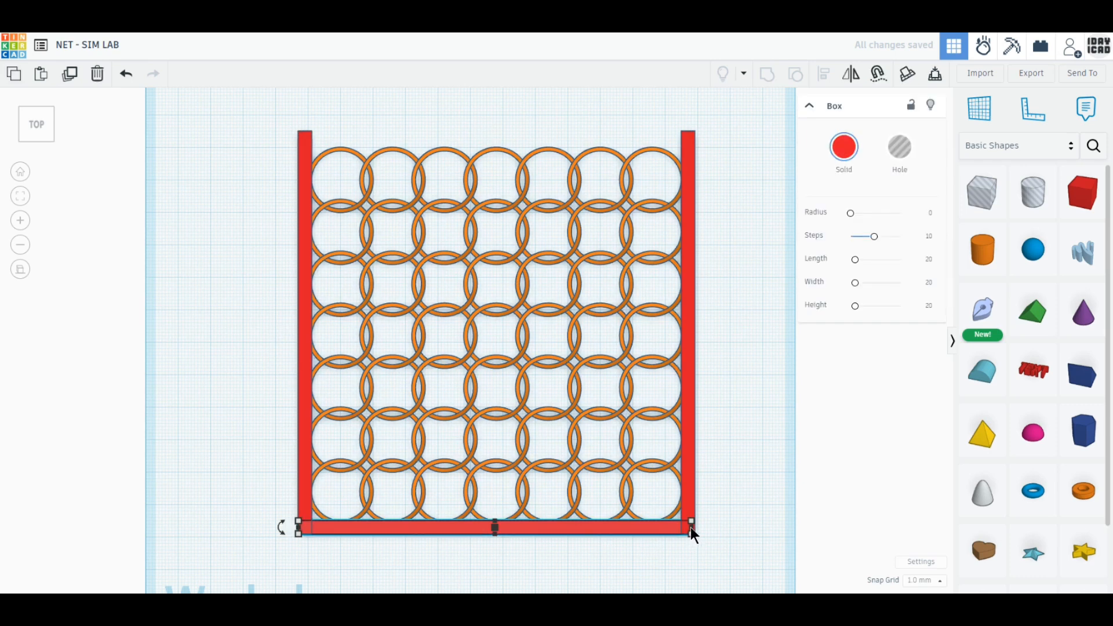
{"action": "left_click_drag", "start_coordinate": [690, 527], "coordinate": [693, 528]}
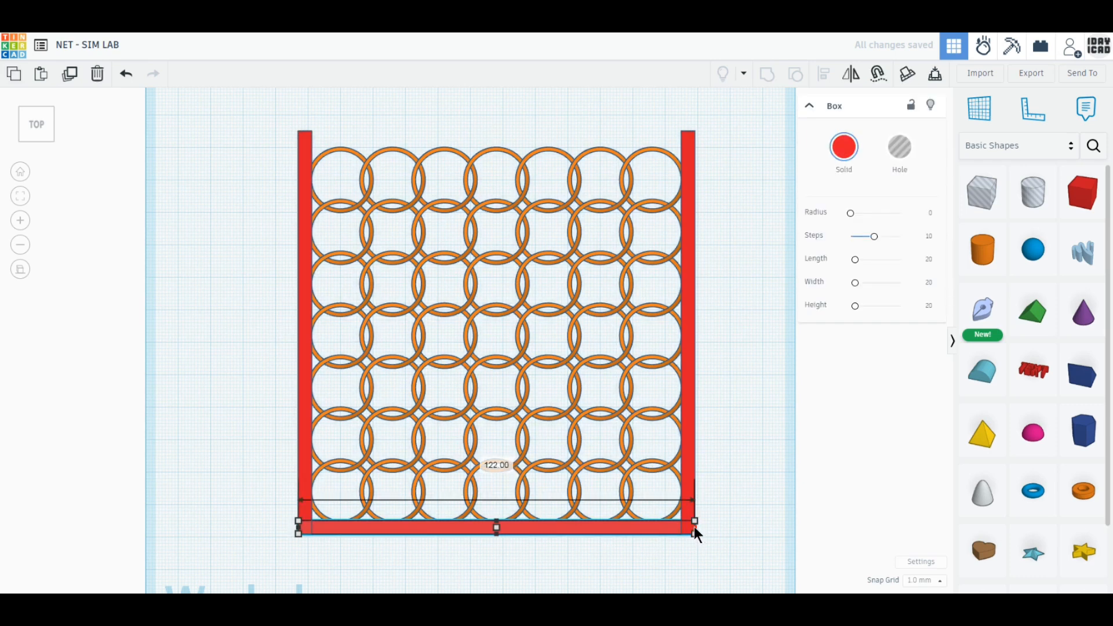
{"action": "left_click", "coordinate": [70, 75]}
{"action": "left_click_drag", "start_coordinate": [531, 526], "coordinate": [530, 142]}
{"action": "left_click", "coordinate": [691, 175]}
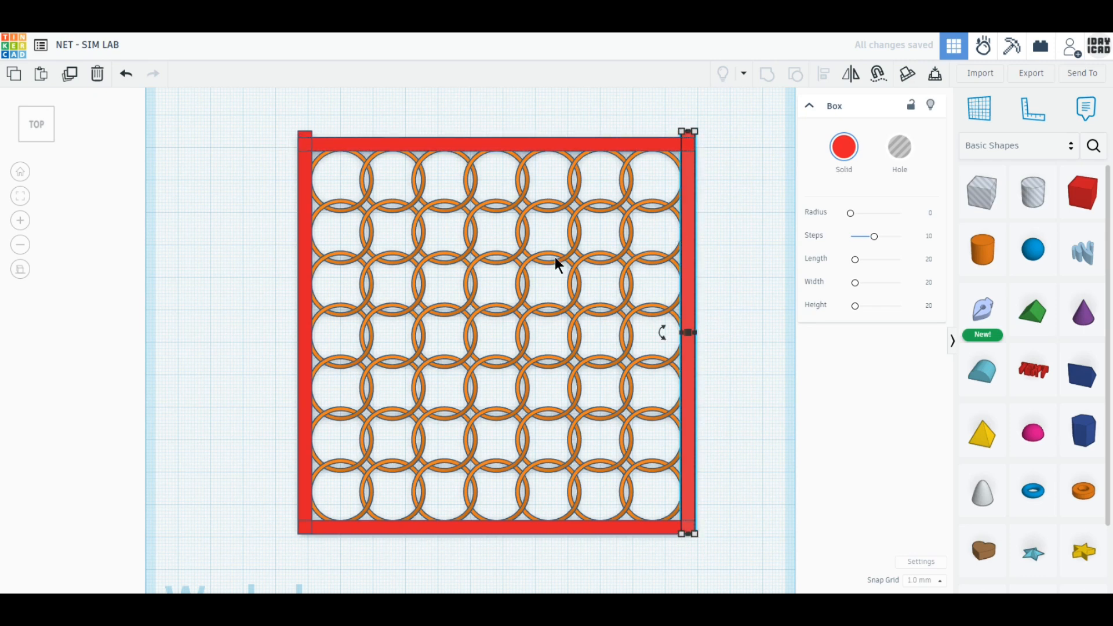
- Shorten both side bars to 122 mm so their back ends sit flush with the back bar
{"action": "left_click", "coordinate": [310, 218], "text": "shift"}
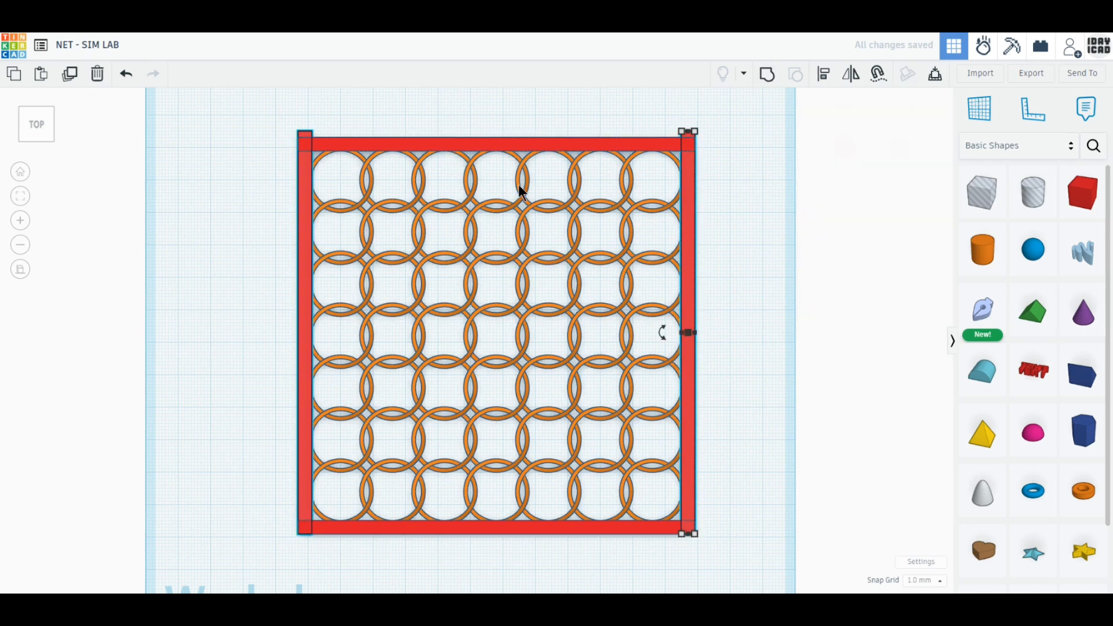
{"action": "left_click_drag", "start_coordinate": [496, 131], "coordinate": [496, 139]}
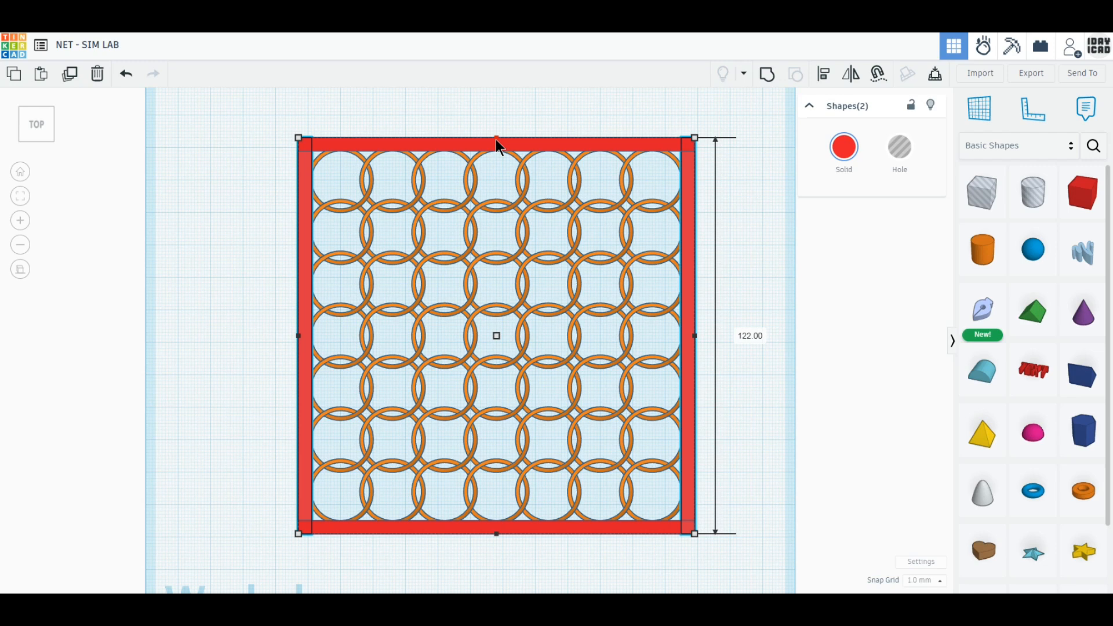
{"action": "left_click", "coordinate": [751, 247]}
- Set the height of all four frame bars to 6 mm
{"action": "left_click", "coordinate": [36, 148]}
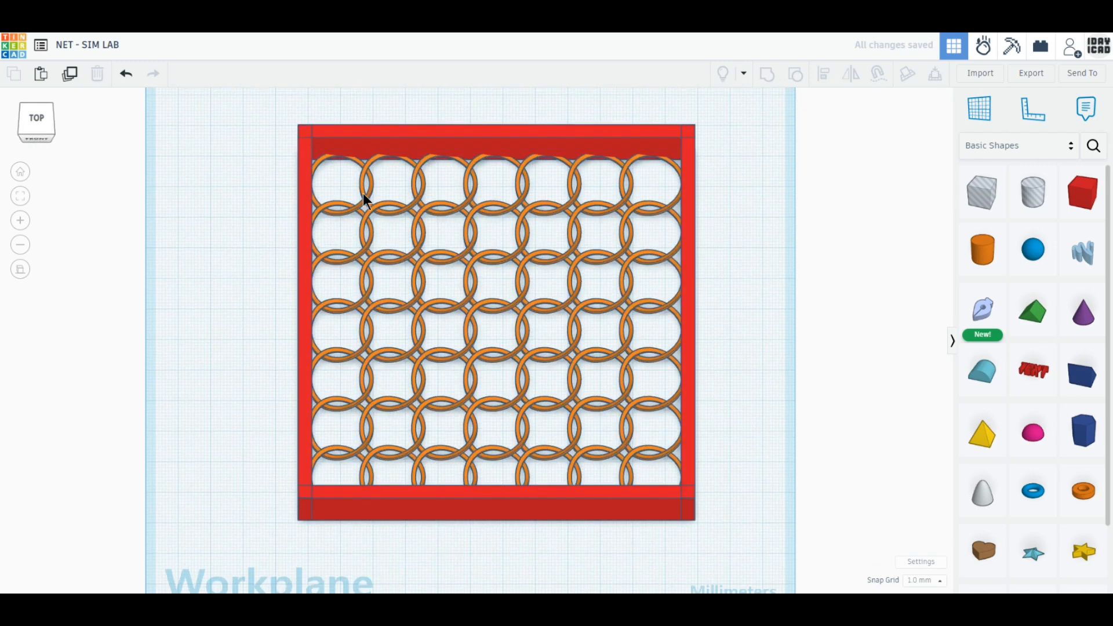
{"action": "left_click_drag", "start_coordinate": [714, 271], "coordinate": [241, 203]}
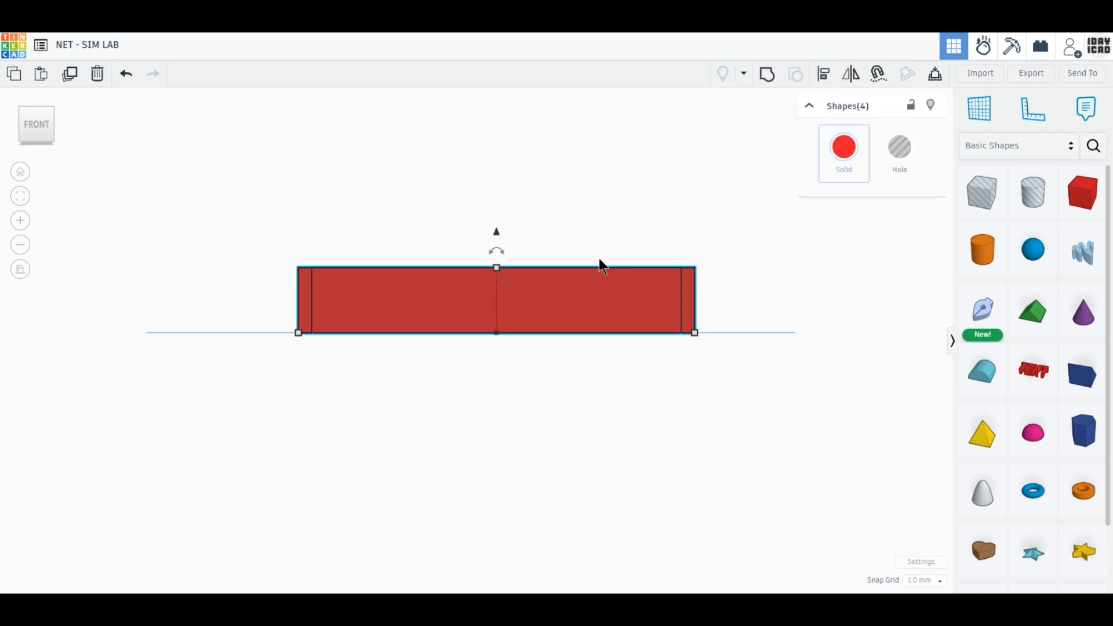
{"action": "mouse_move", "coordinate": [491, 267]}
{"action": "left_click", "coordinate": [554, 302]}
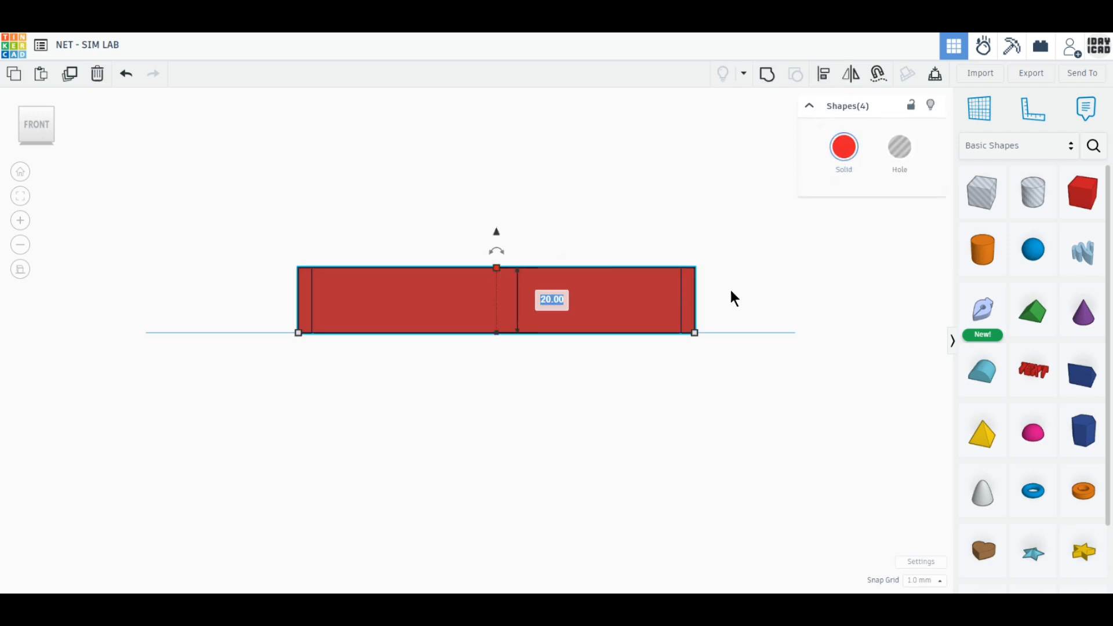
{"action": "type", "text": "6"}
{"action": "key", "text": "Return"}
- Inspect the frame's height against the rings from the front and from above
{"action": "right_click_drag", "start_coordinate": [737, 288], "coordinate": [780, 312]}
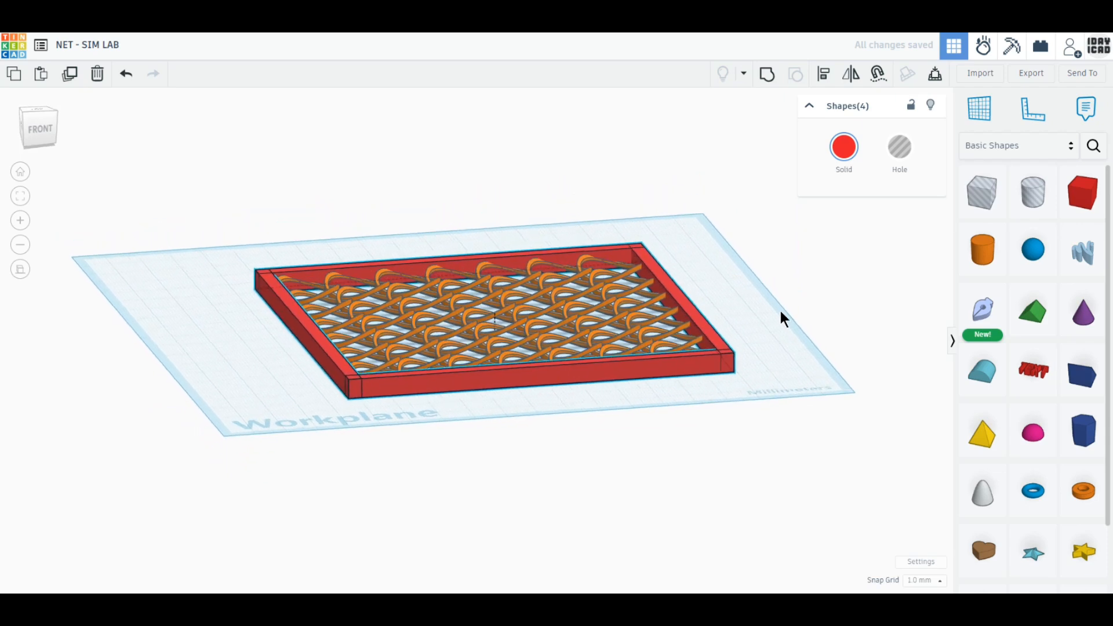
{"action": "left_click", "coordinate": [42, 126]}
{"action": "left_click", "coordinate": [496, 317]}
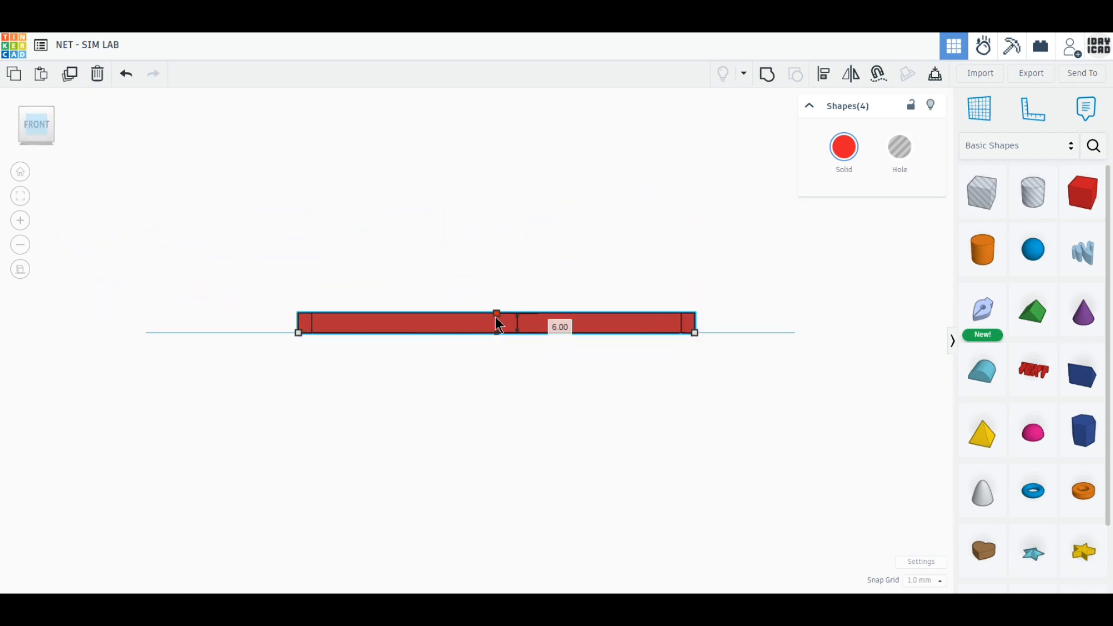
{"action": "left_click_drag", "start_coordinate": [495, 320], "coordinate": [496, 319]}
{"action": "left_click", "coordinate": [475, 387]}
{"action": "right_click_drag", "start_coordinate": [462, 397], "coordinate": [461, 426]}
{"action": "scroll", "coordinate": [461, 425], "scroll_direction": "up", "scroll_amount": 5}
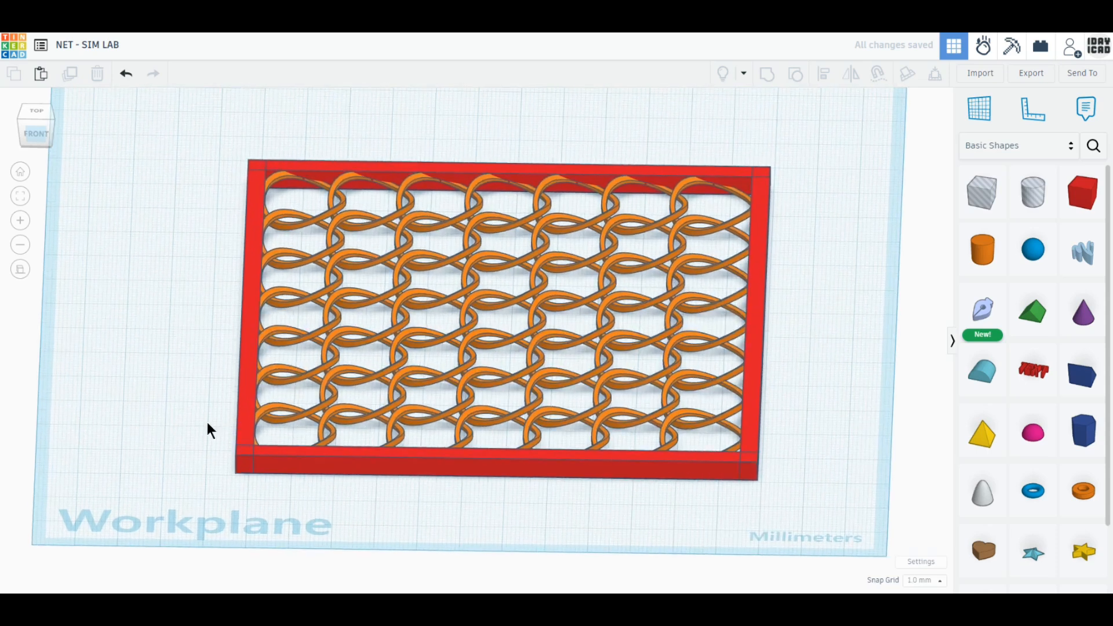
{"action": "mouse_move", "coordinate": [186, 435]}
{"action": "right_mouse_down"}
{"action": "mouse_move", "coordinate": [190, 416]}
{"action": "mouse_move", "coordinate": [182, 452]}
{"action": "right_mouse_up"}
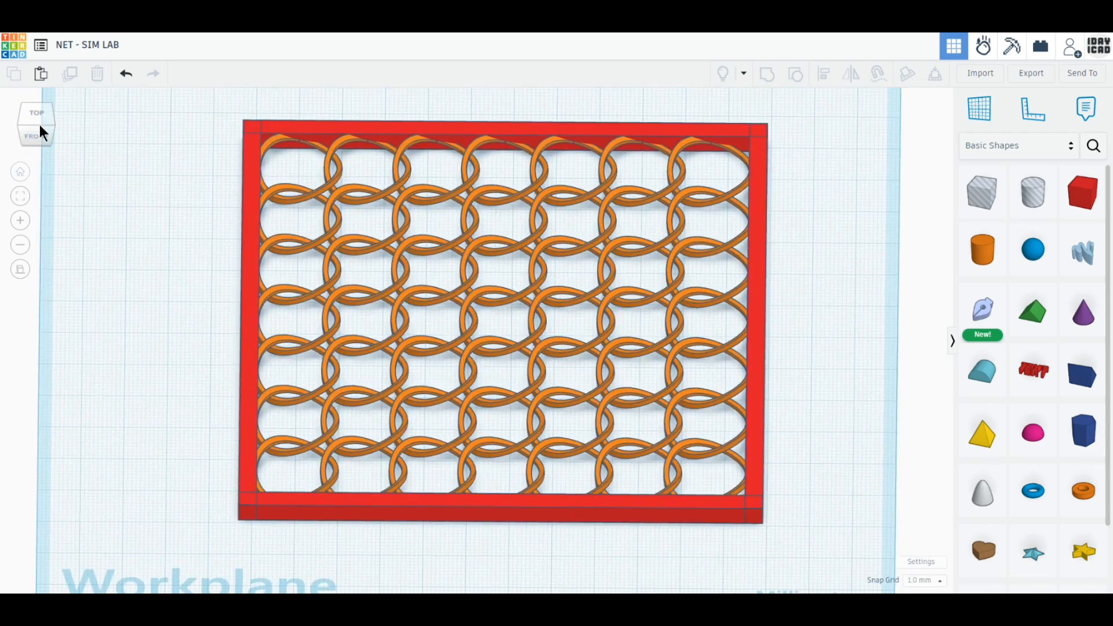
- Group the four frame bars with all the rings of the net's outermost rows and columns into one shape
{"action": "left_click", "coordinate": [34, 113]}
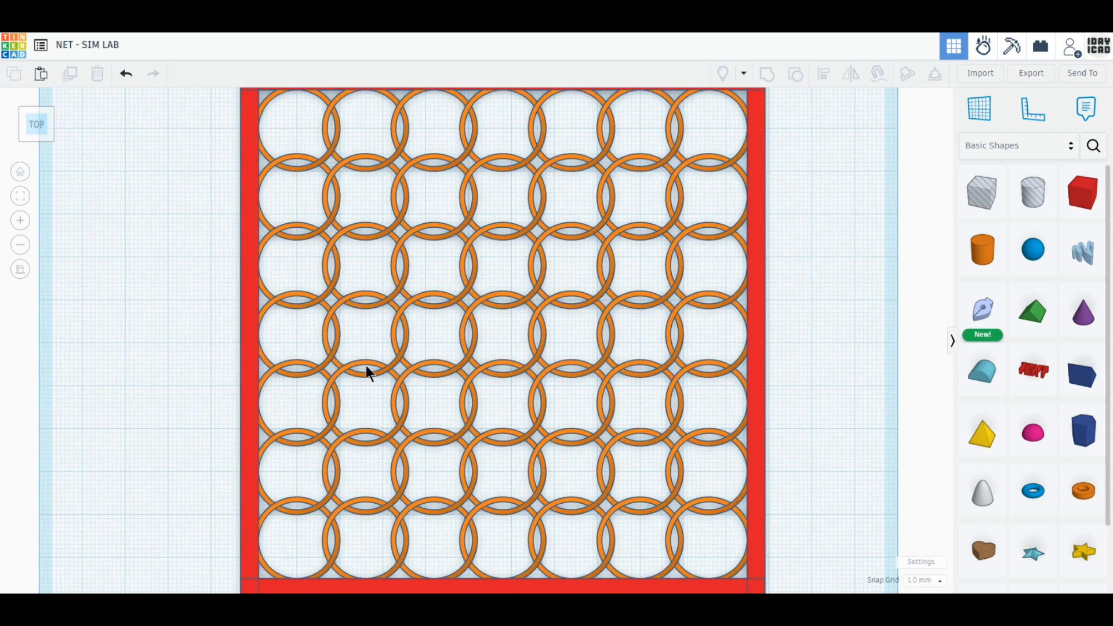
{"action": "scroll", "coordinate": [367, 371], "scroll_direction": "down", "scroll_amount": 2}
{"action": "left_click_drag", "start_coordinate": [745, 560], "coordinate": [673, 115]}
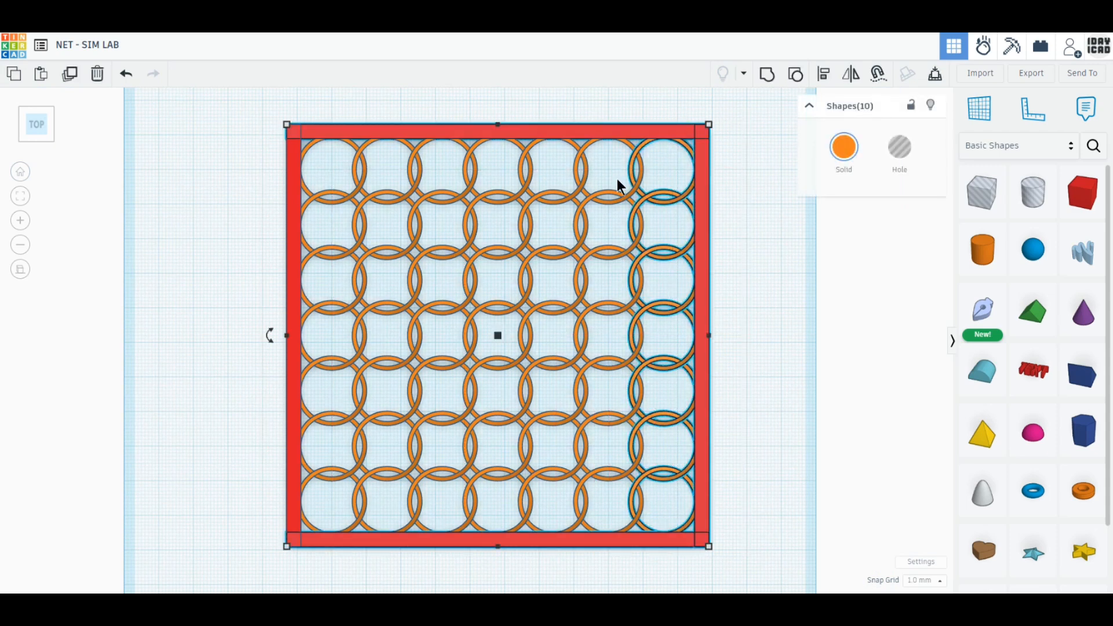
{"action": "left_click_drag", "start_coordinate": [265, 147], "coordinate": [603, 162], "text": "shift"}
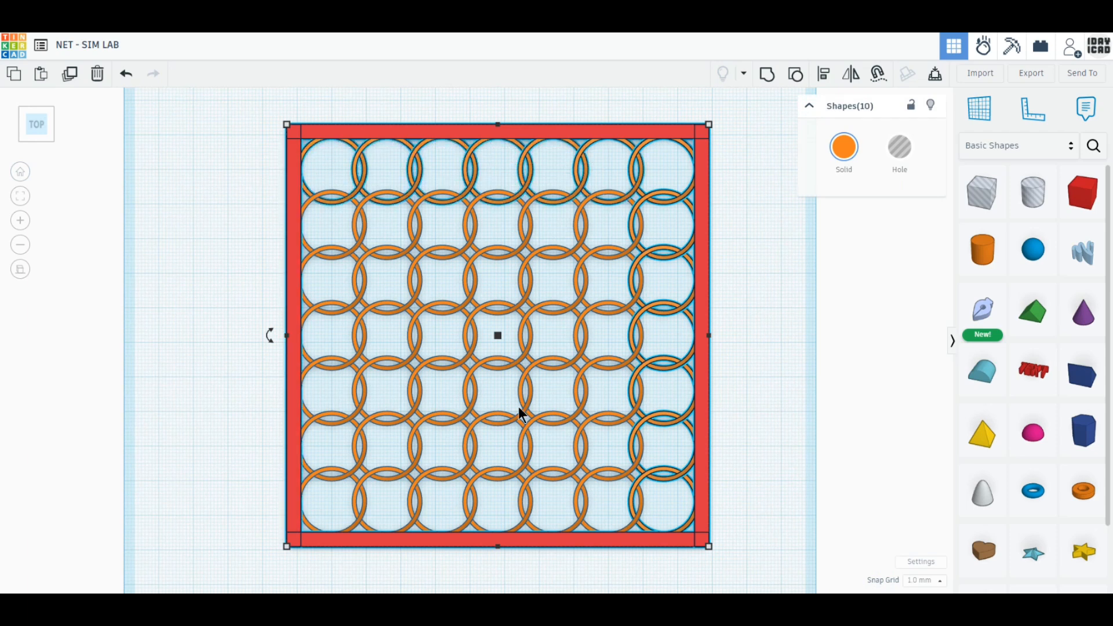
{"action": "left_click_drag", "start_coordinate": [385, 508], "coordinate": [349, 499], "text": "shift"}
{"action": "left_click_drag", "start_coordinate": [342, 439], "coordinate": [315, 225], "text": "shift"}
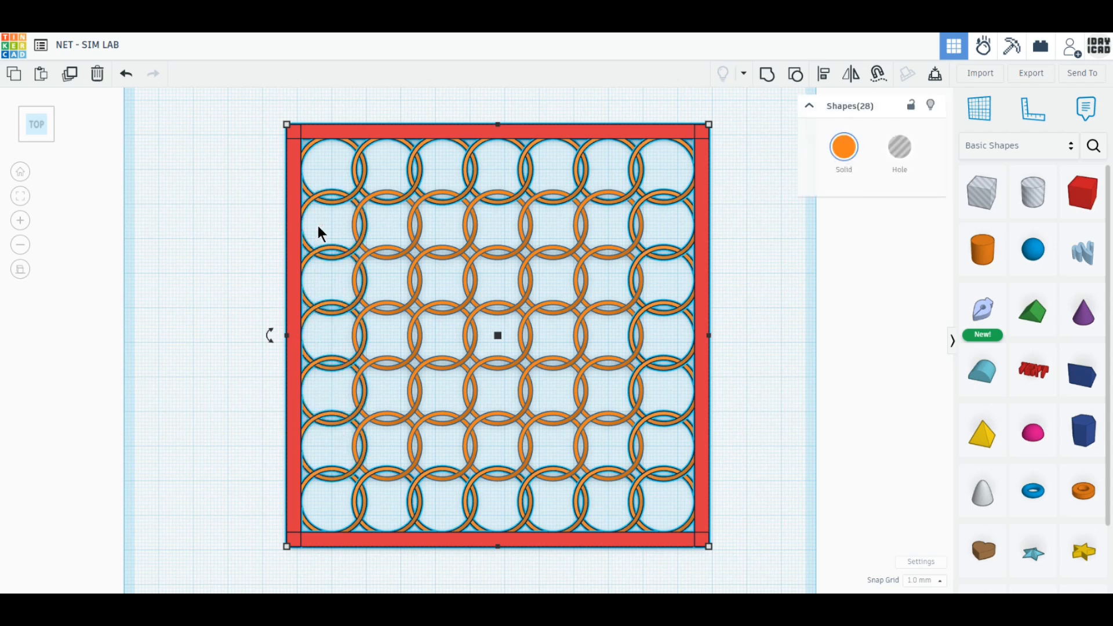
{"action": "left_click", "coordinate": [764, 77]}
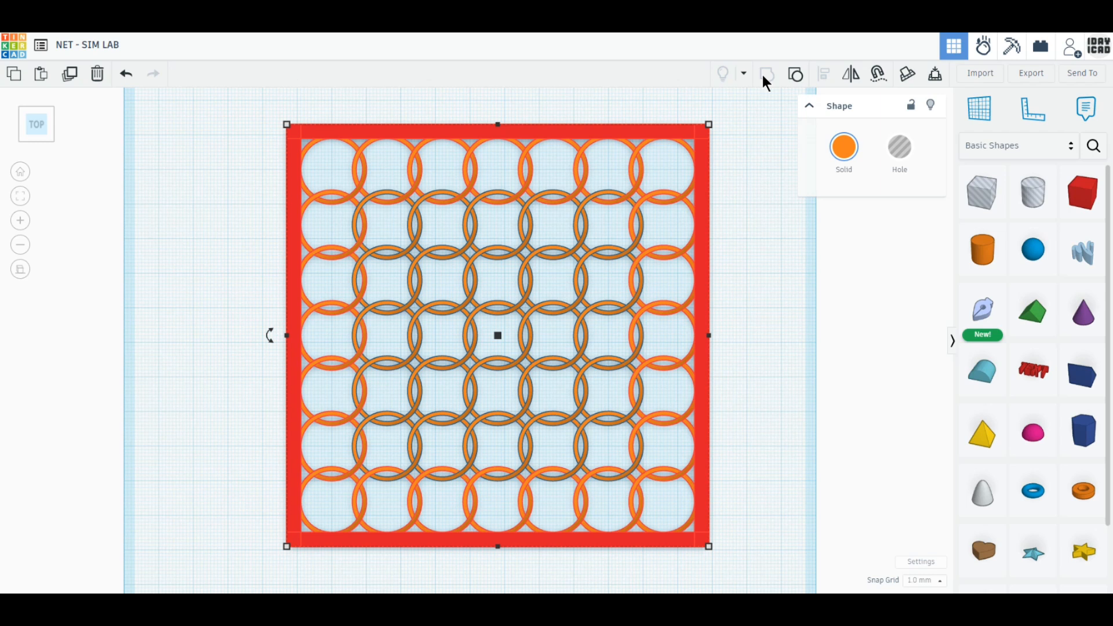
{"action": "left_click", "coordinate": [766, 74]}
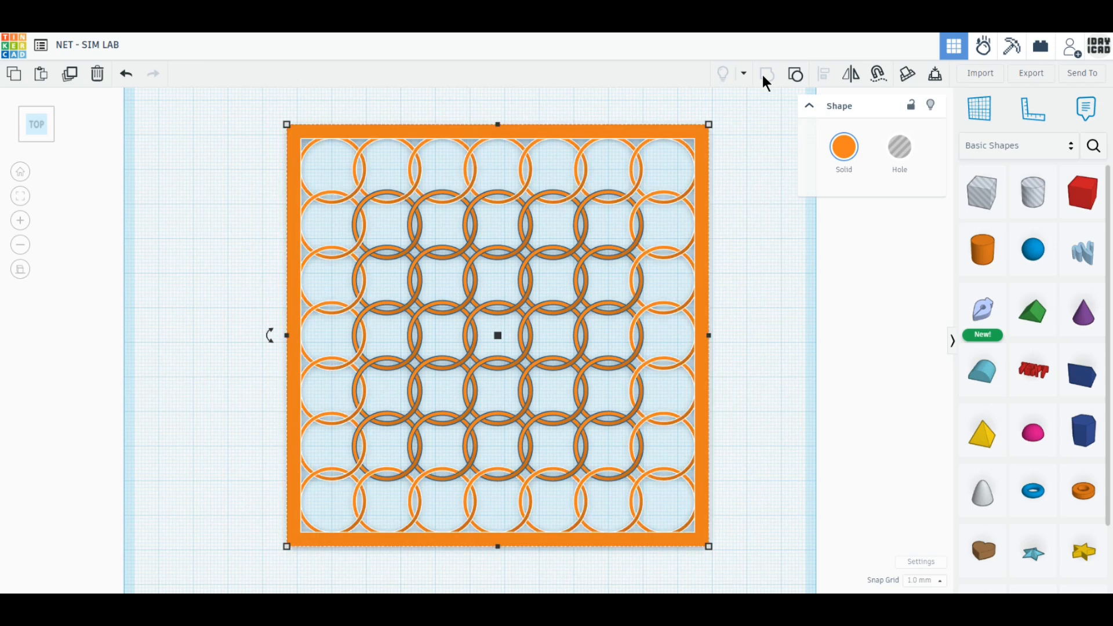
- Recolor the grouped frame and outer rings solid red
{"action": "left_click", "coordinate": [840, 152]}
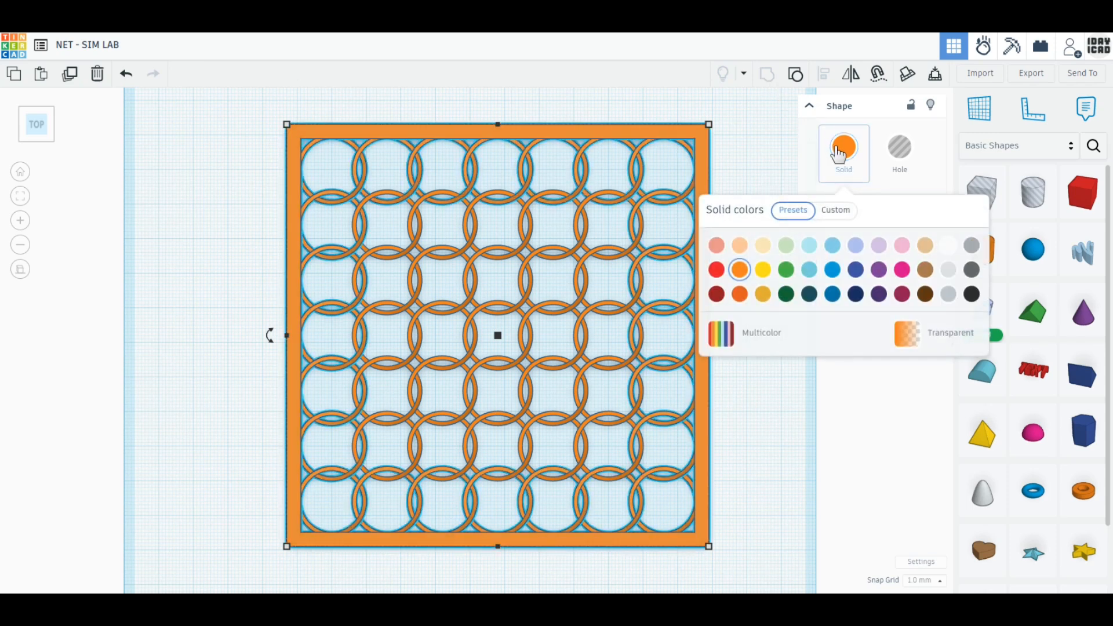
{"action": "left_click", "coordinate": [715, 275]}
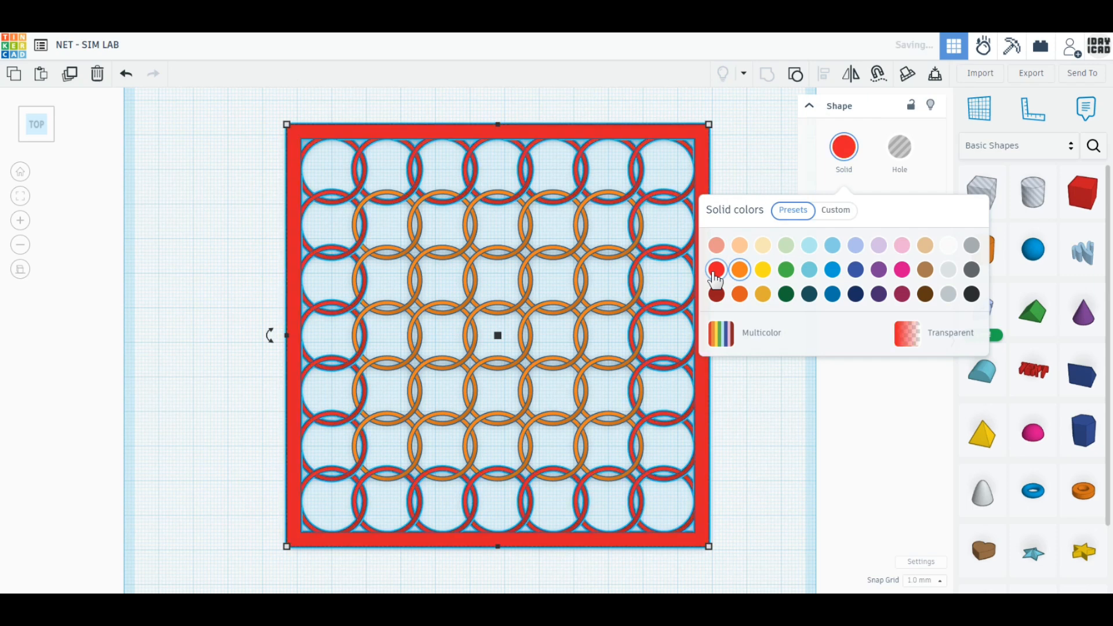
{"action": "left_click", "coordinate": [792, 454]}
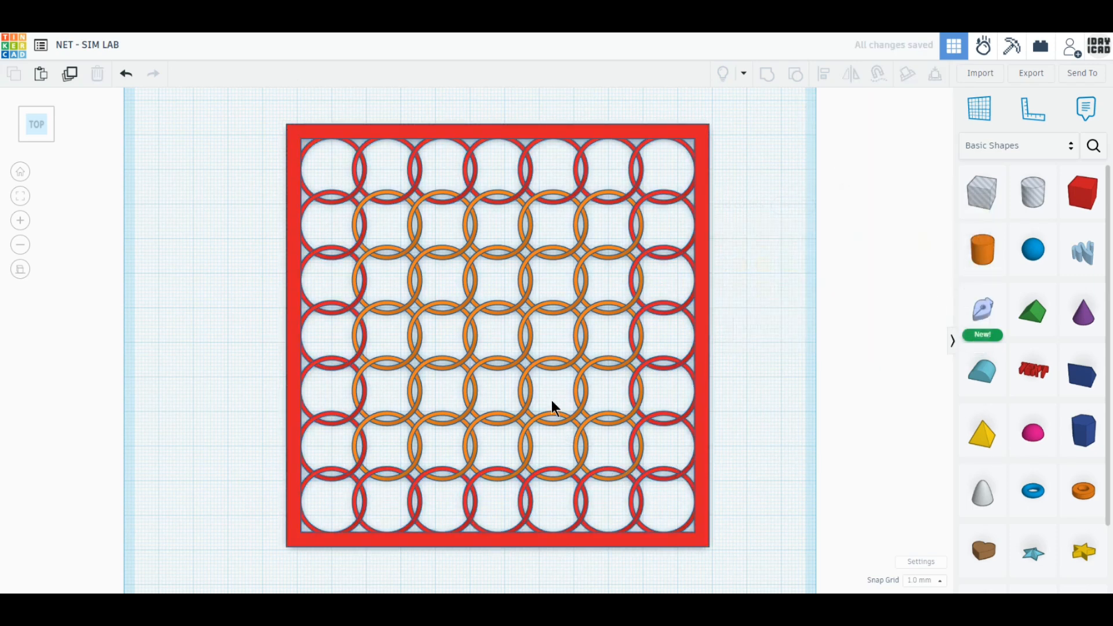
- Recolor the central three-by-three block of rings yellow
{"action": "left_click_drag", "start_coordinate": [551, 400], "coordinate": [450, 277]}
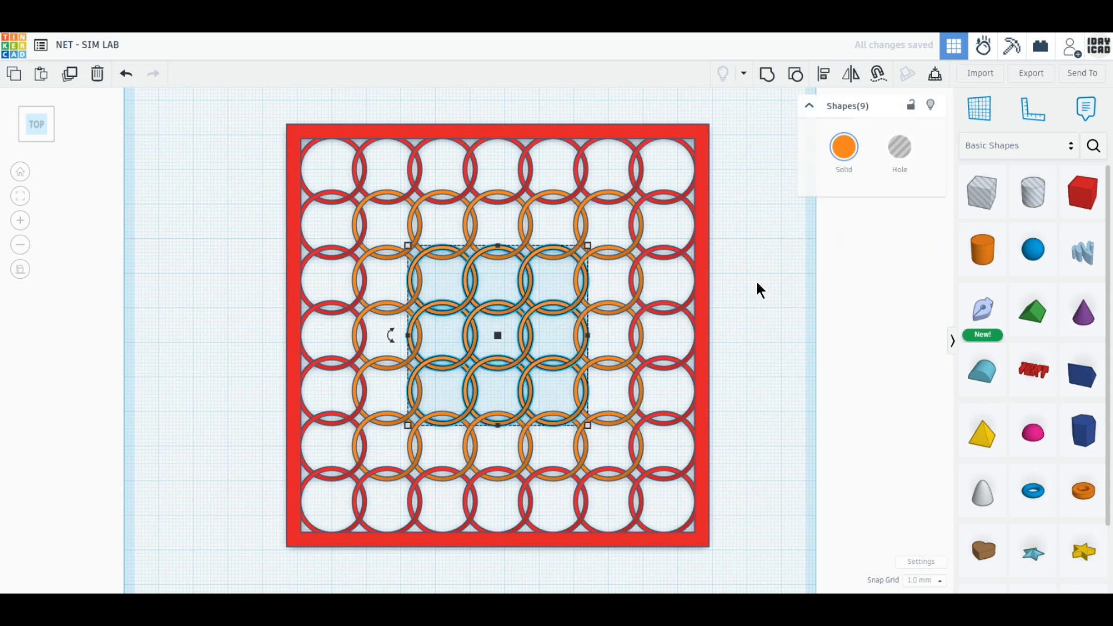
{"action": "left_click", "coordinate": [844, 152]}
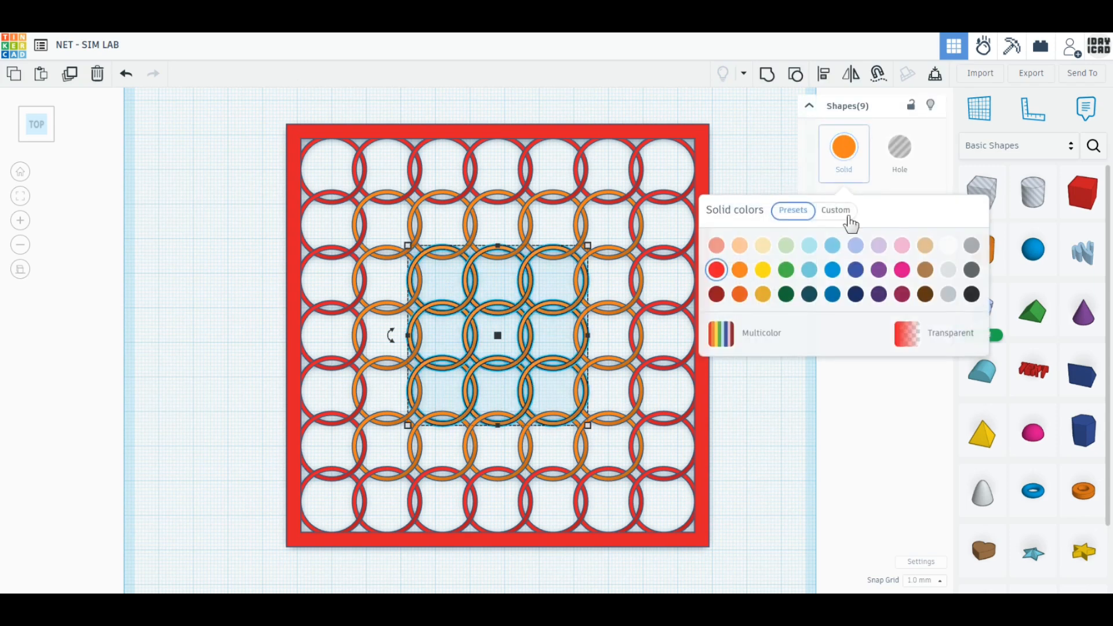
{"action": "left_click", "coordinate": [761, 273]}
{"action": "left_click", "coordinate": [778, 397]}
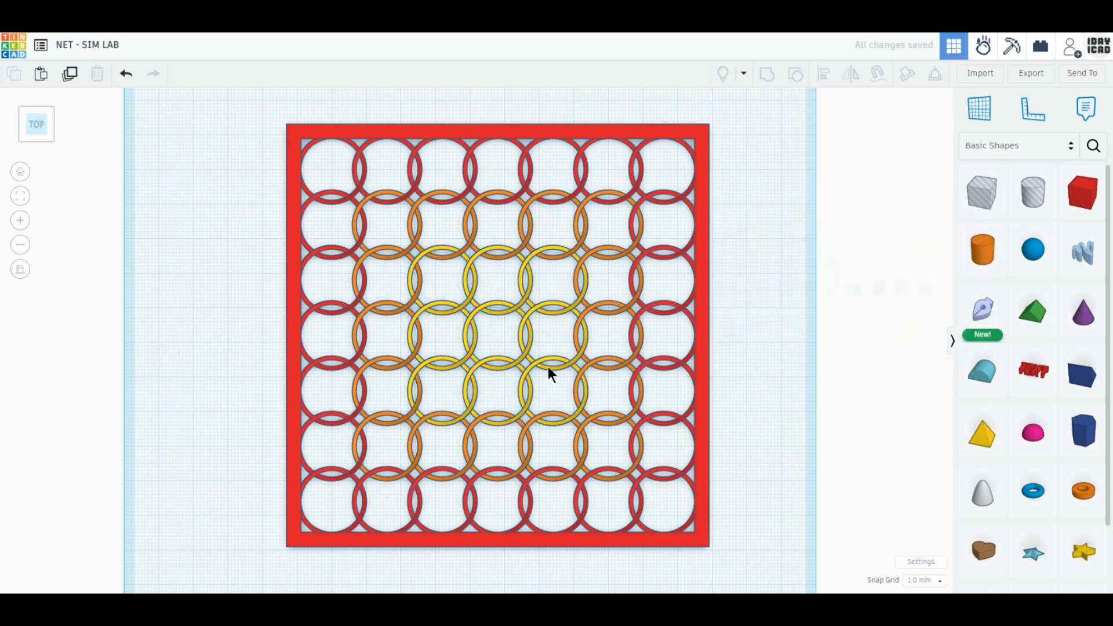
- Recolor the single ring at the center of the net green
{"action": "left_click", "coordinate": [531, 344]}
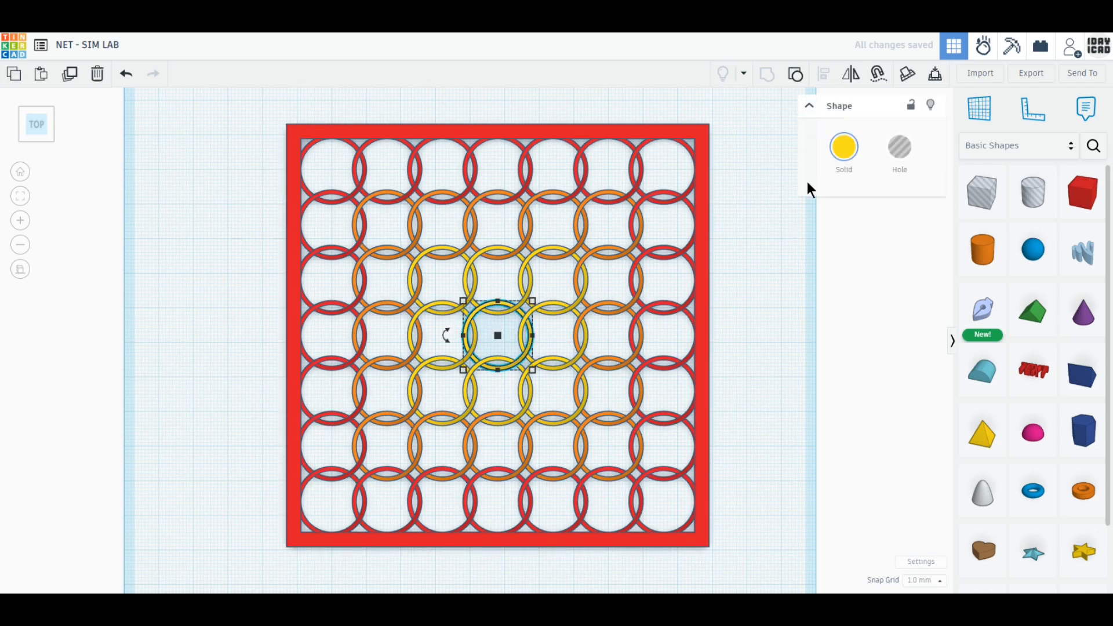
{"action": "left_click", "coordinate": [843, 149]}
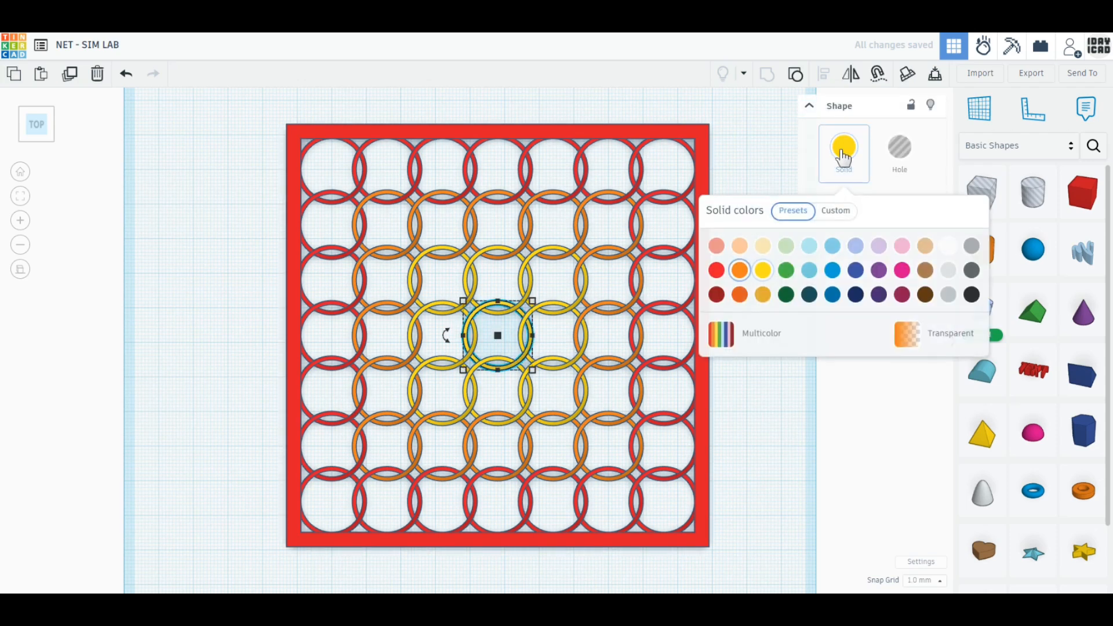
{"action": "left_click", "coordinate": [789, 271]}
{"action": "left_click", "coordinate": [779, 468]}
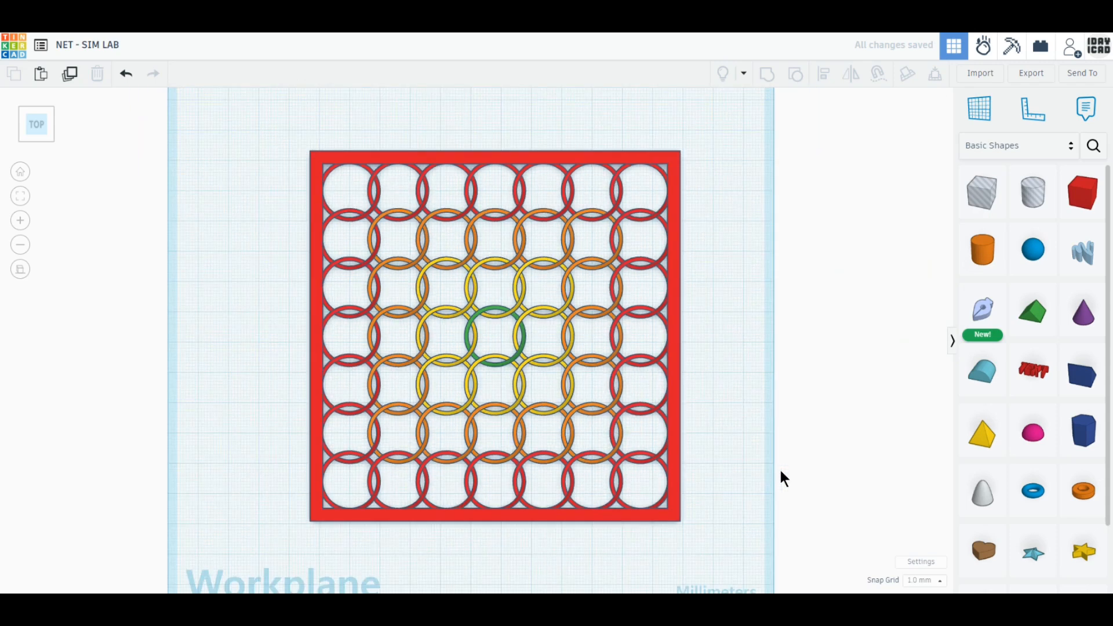
- Raise the frame and all the rings together 45 mm above the workplane
{"action": "scroll", "coordinate": [357, 321], "scroll_direction": "down", "scroll_amount": 1}
{"action": "left_click", "coordinate": [40, 141]}
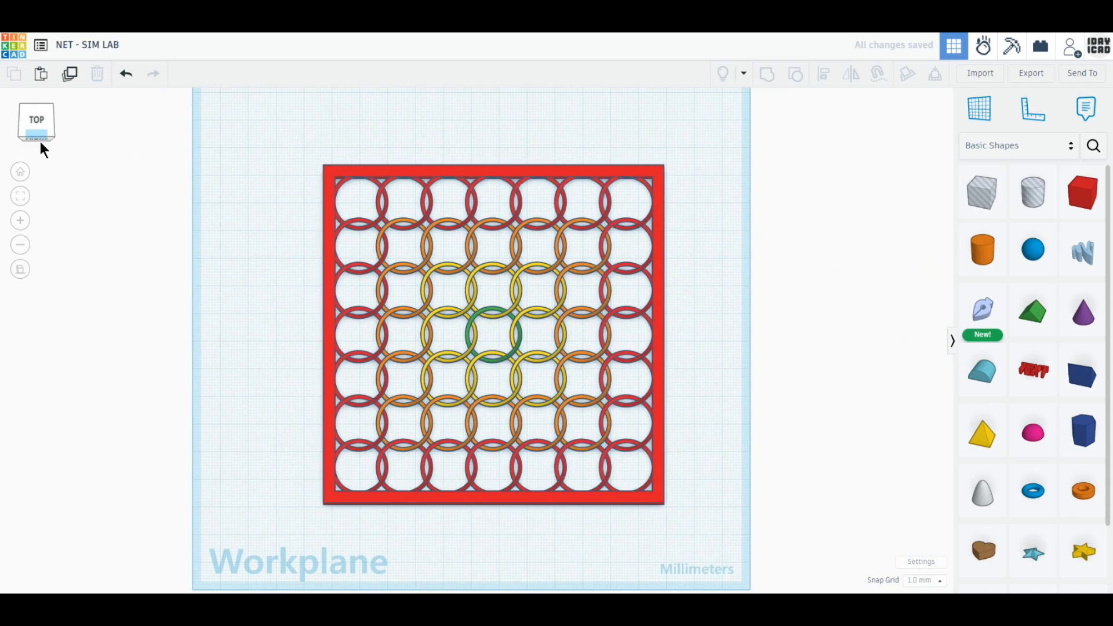
{"action": "left_click_drag", "start_coordinate": [707, 468], "coordinate": [322, 195]}
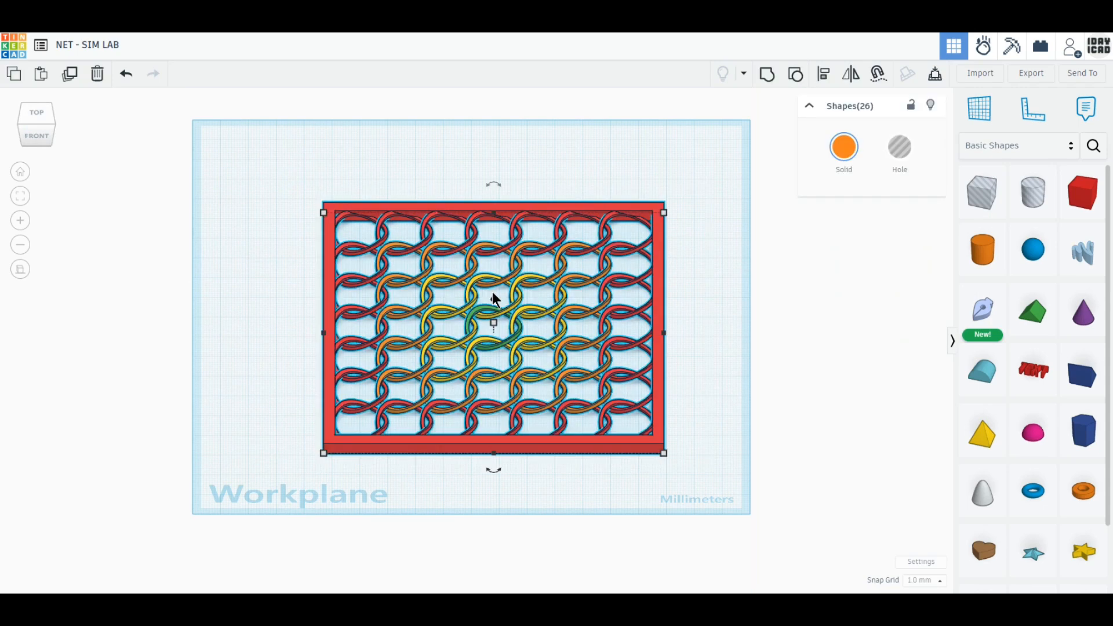
{"action": "left_click_drag", "start_coordinate": [493, 298], "coordinate": [495, 283]}
{"action": "left_click", "coordinate": [719, 203]}
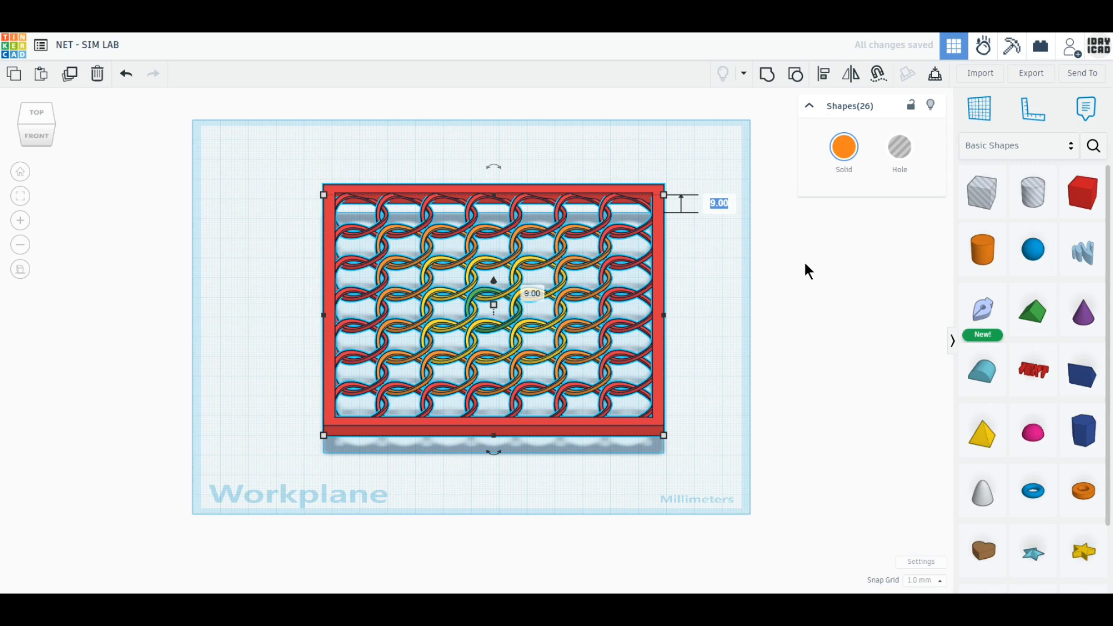
{"action": "type", "text": "45"}
{"action": "key", "text": "Return"}
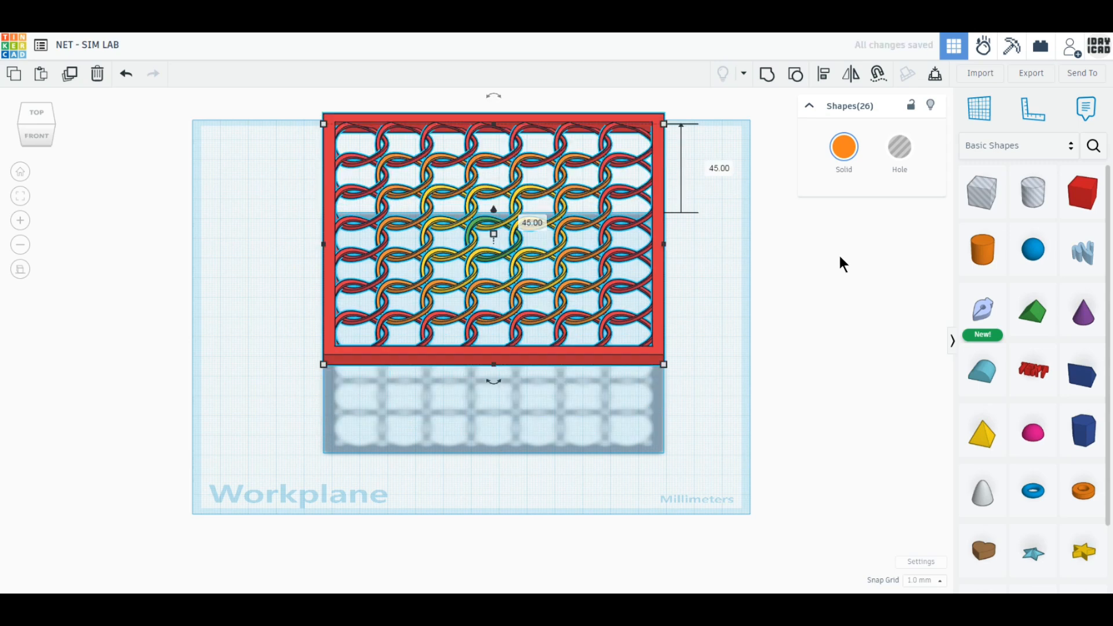
- Add a box beside the frame's front right corner and size it 4 by 4 mm and 50 mm tall
{"action": "left_click_drag", "start_coordinate": [1082, 191], "coordinate": [696, 439]}
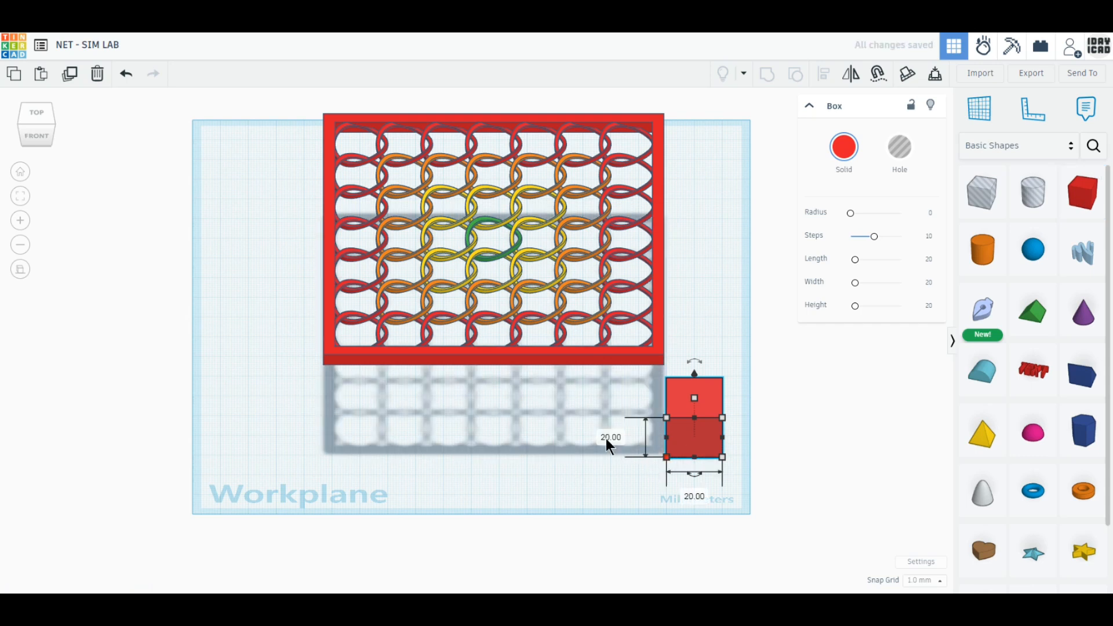
{"action": "left_click", "coordinate": [610, 437]}
{"action": "left_click", "coordinate": [721, 461]}
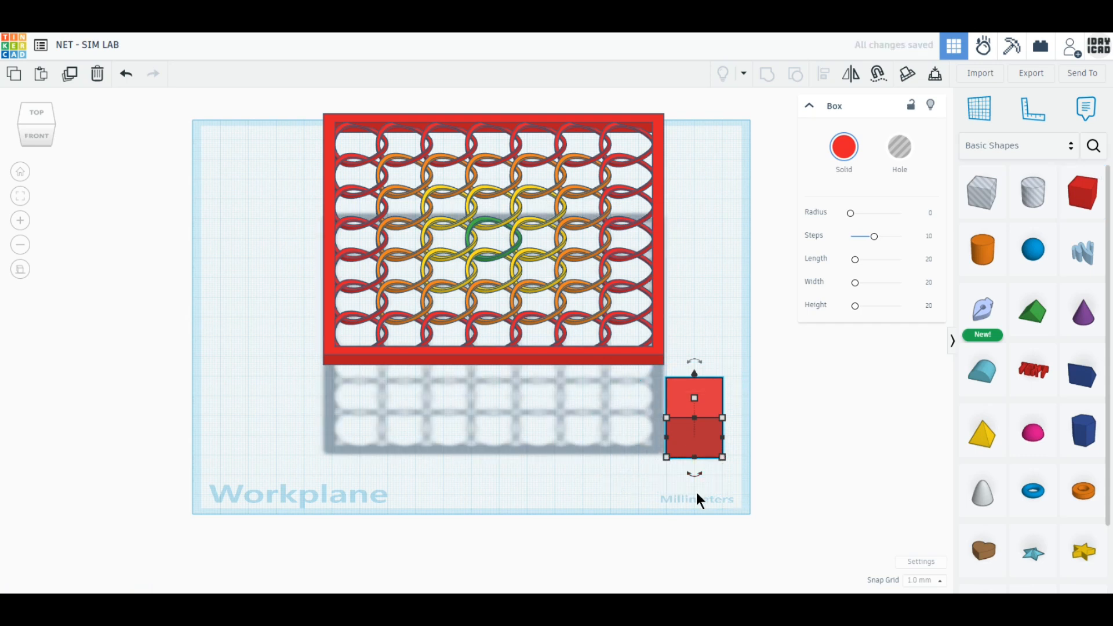
{"action": "mouse_move", "coordinate": [722, 458]}
{"action": "type", "text": "4"}
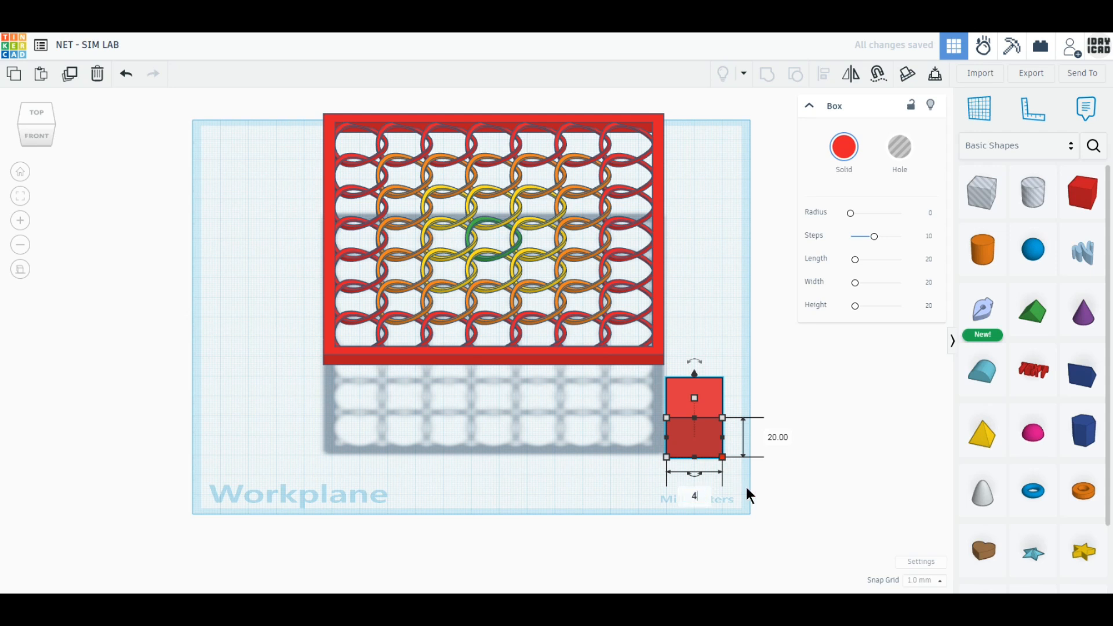
{"action": "key", "text": "Tab"}
{"action": "type", "text": "4"}
{"action": "key", "text": "Return"}
{"action": "mouse_move", "coordinate": [671, 383]}
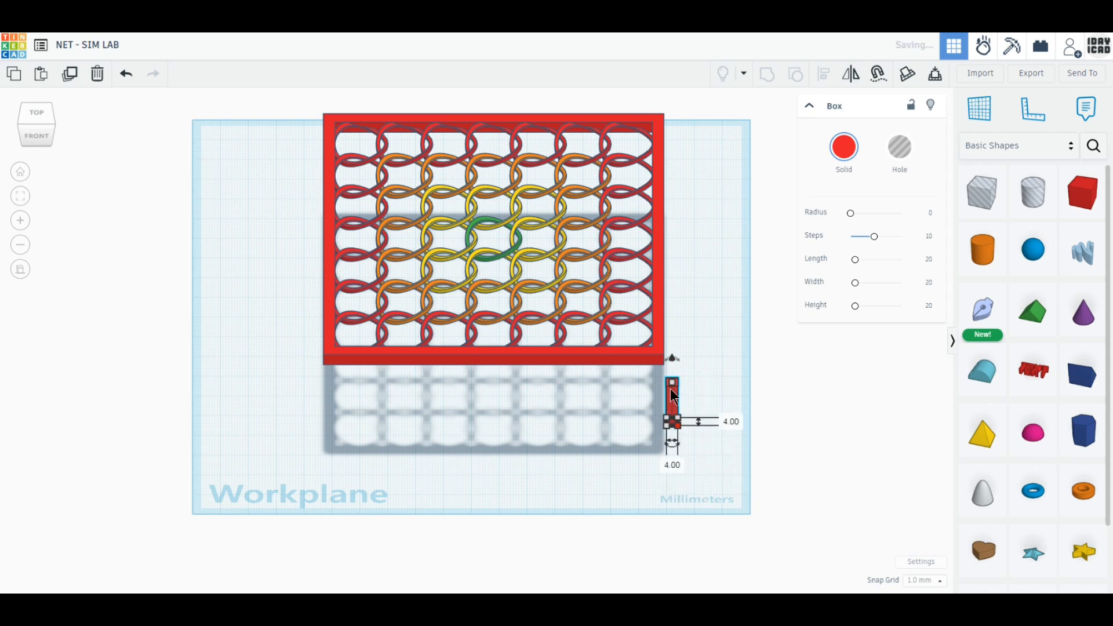
{"action": "type", "text": "50"}
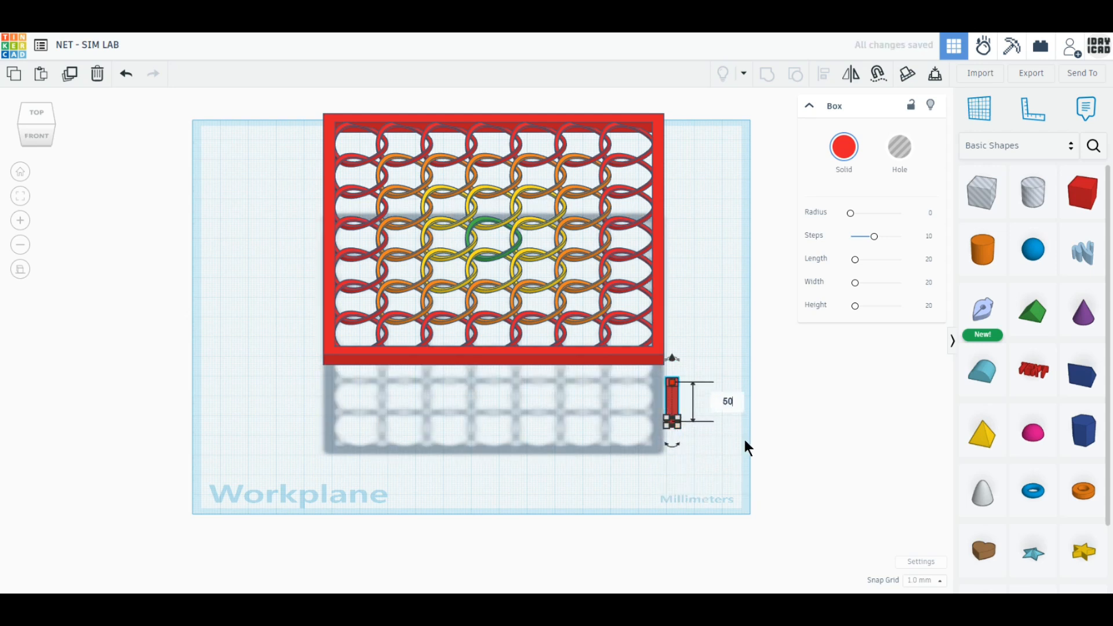
{"action": "key", "text": "Return"}
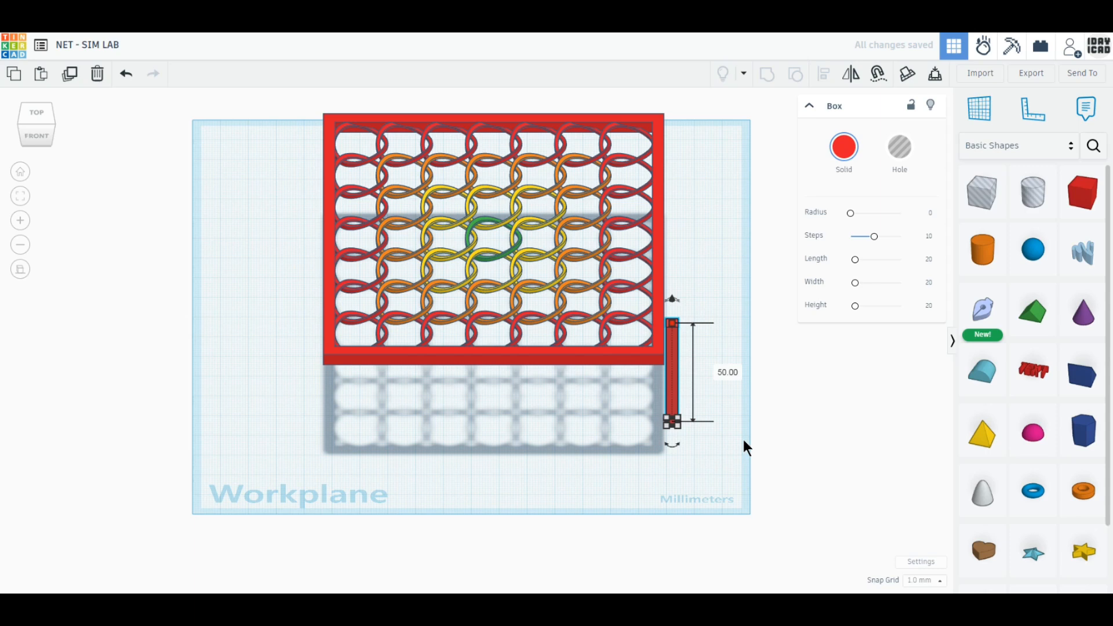
{"action": "left_click", "coordinate": [40, 115]}
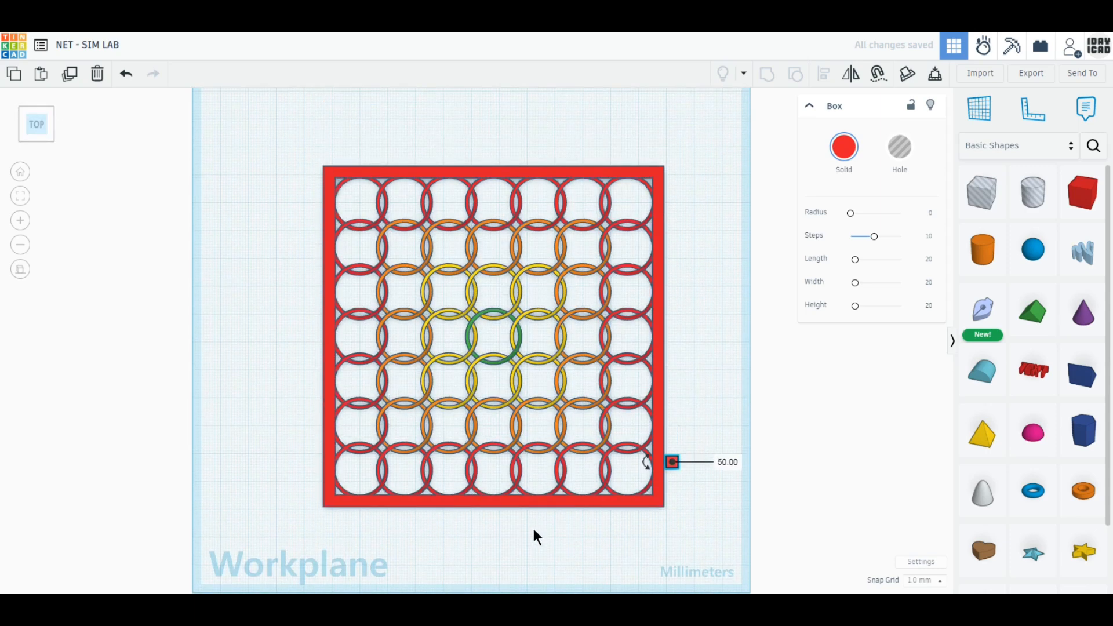
- Move the 50 mm tall box into the frame's front right corner as a leg
{"action": "left_click", "coordinate": [533, 530]}
{"action": "middle_click_drag", "start_coordinate": [541, 549], "coordinate": [540, 498]}
{"action": "scroll", "coordinate": [544, 504], "scroll_direction": "up", "scroll_amount": 5}
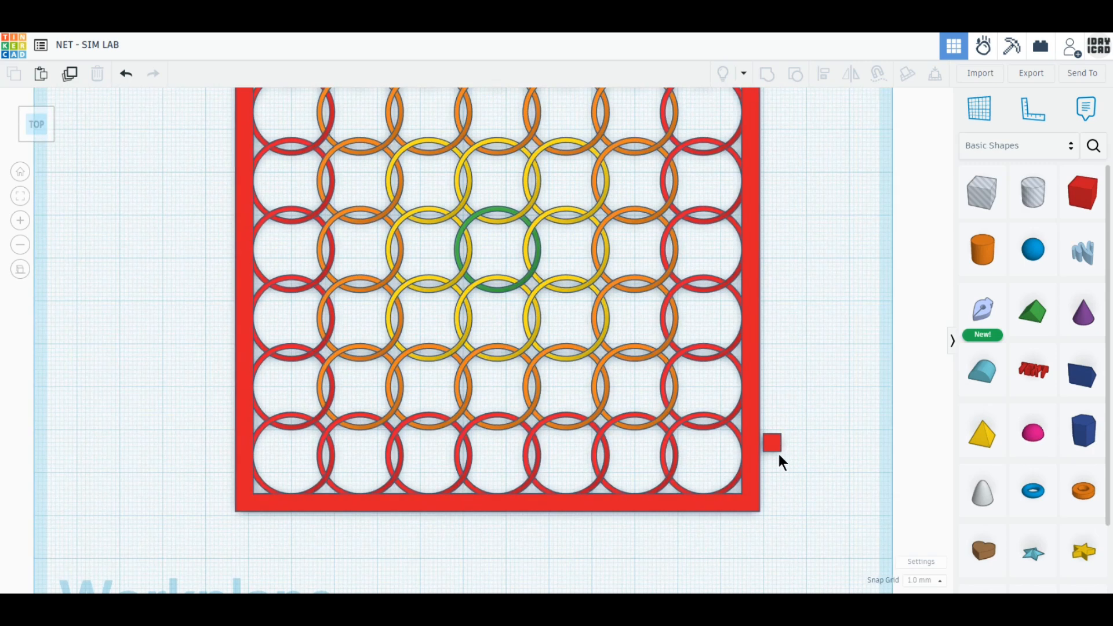
{"action": "left_click_drag", "start_coordinate": [778, 451], "coordinate": [759, 517]}
{"action": "left_click", "coordinate": [770, 541]}
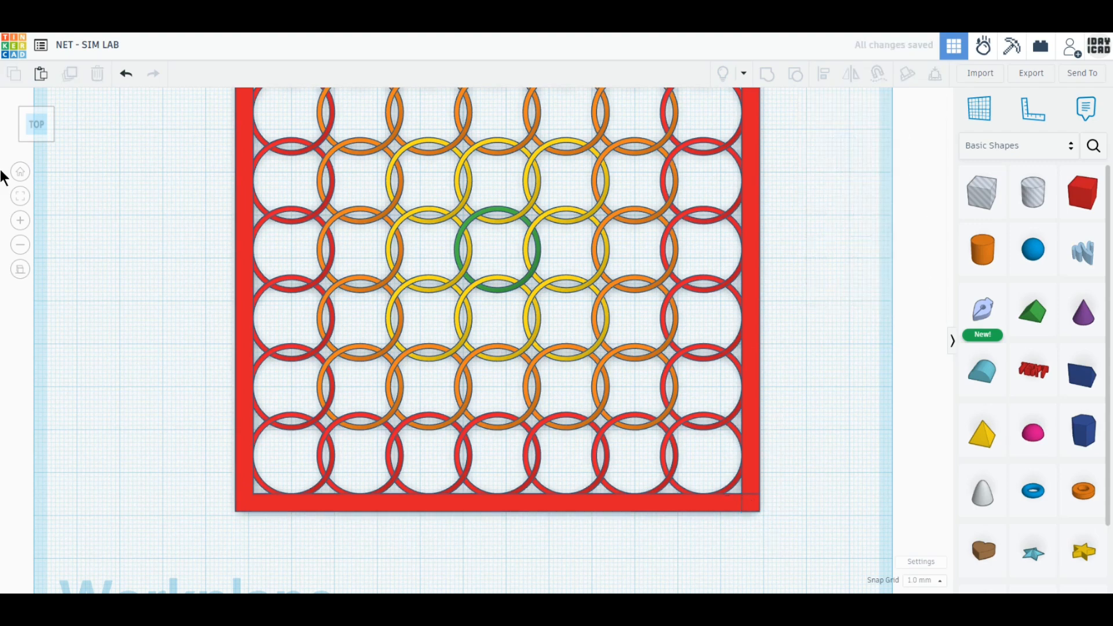
- Duplicate the front right leg and move the copy 118 mm across to the frame's front left corner
{"action": "left_click", "coordinate": [37, 140]}
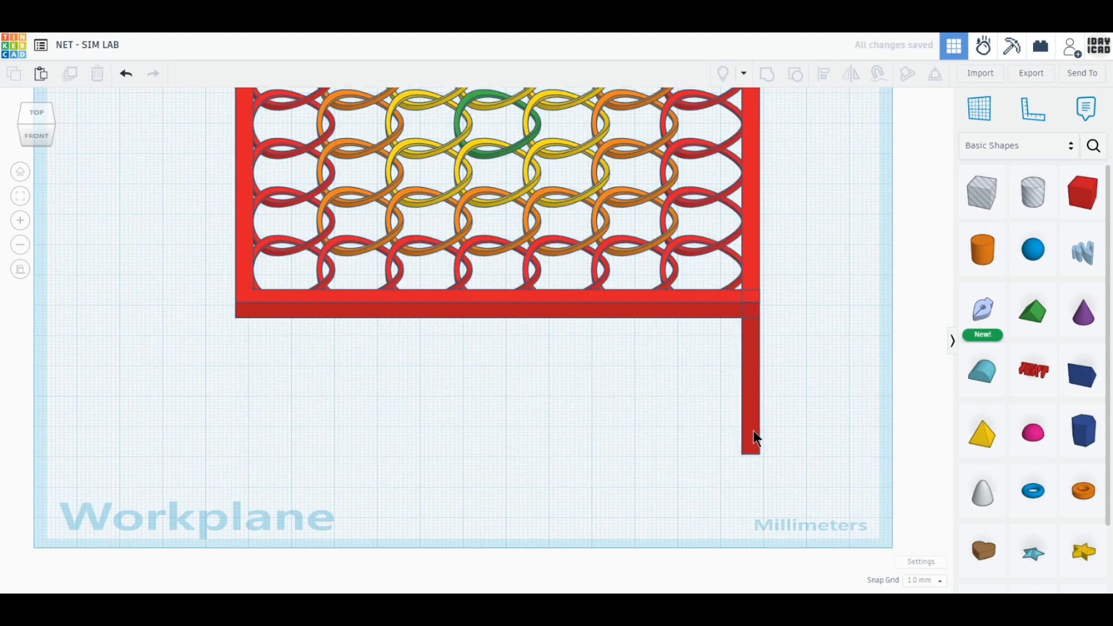
{"action": "left_click", "coordinate": [755, 439]}
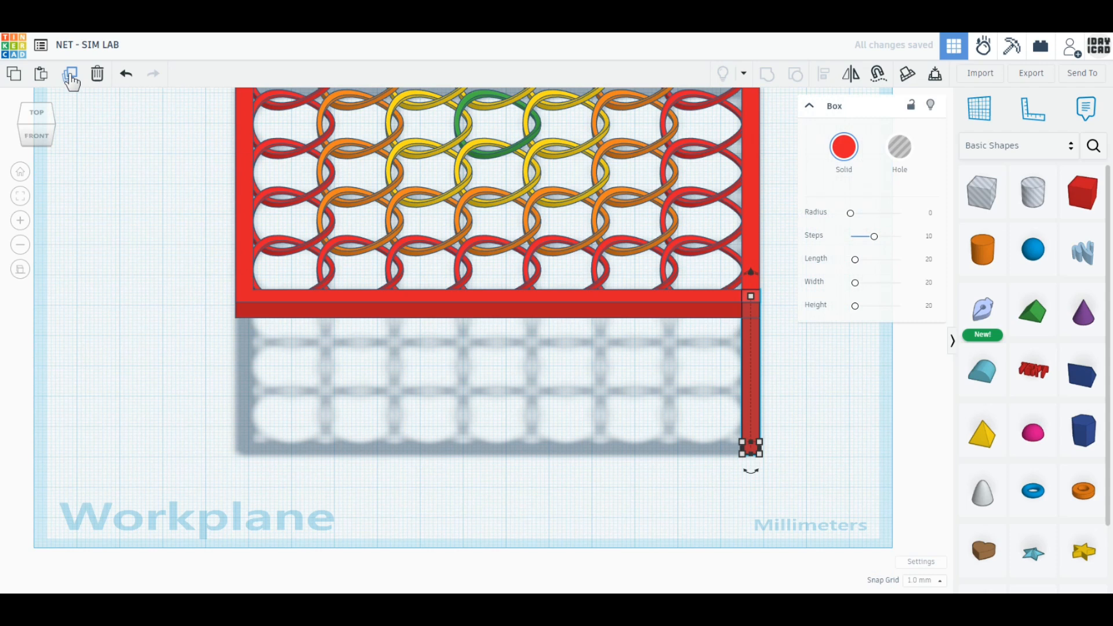
{"action": "left_click", "coordinate": [70, 80]}
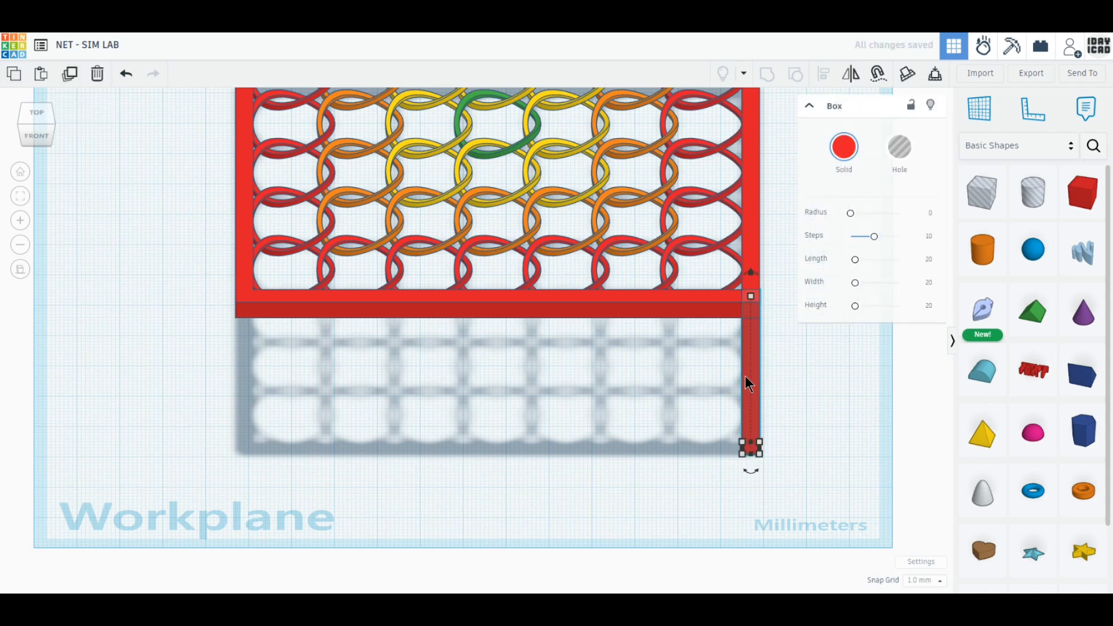
{"action": "left_click_drag", "start_coordinate": [747, 382], "coordinate": [243, 378]}
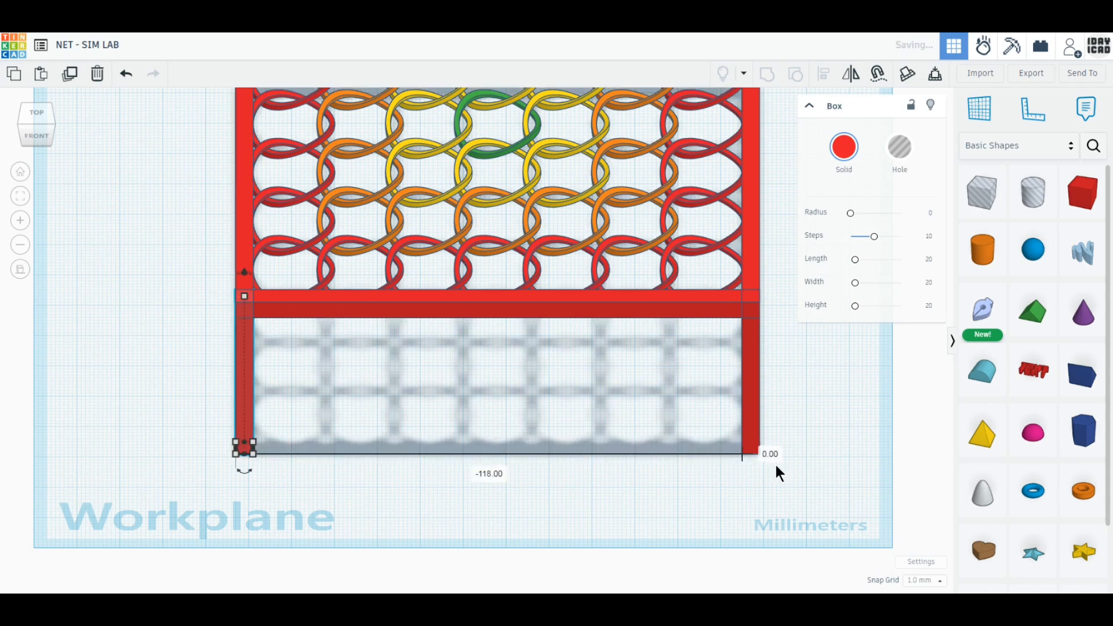
- Duplicate both front legs together and move the copies to the frame's two back corners
{"action": "left_click_drag", "start_coordinate": [851, 489], "coordinate": [175, 371]}
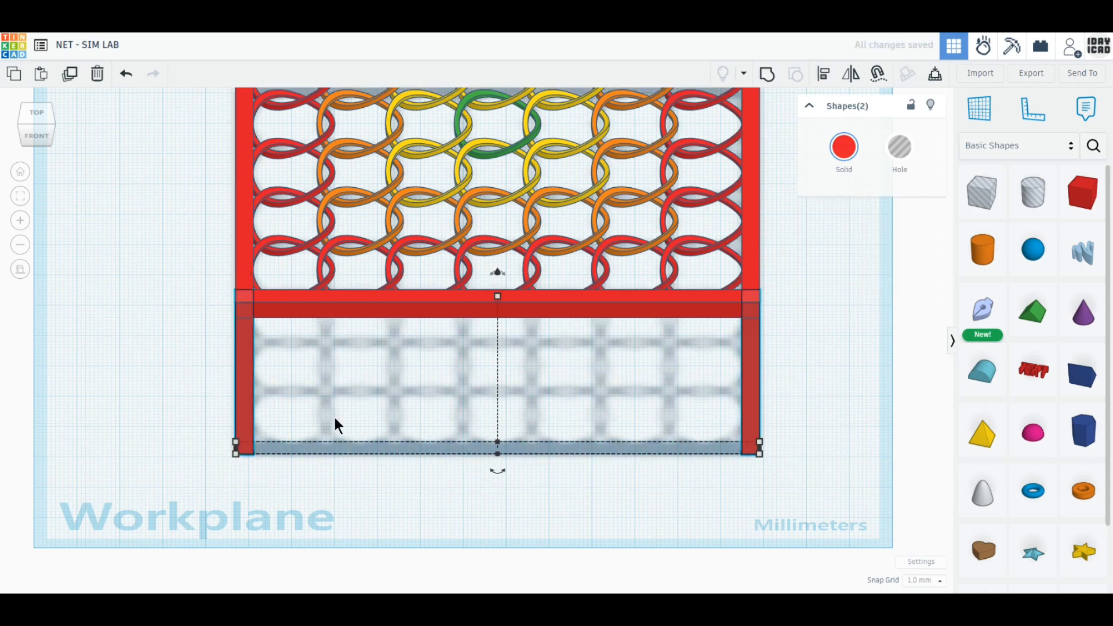
{"action": "scroll", "coordinate": [207, 389], "scroll_direction": "down", "scroll_amount": 2}
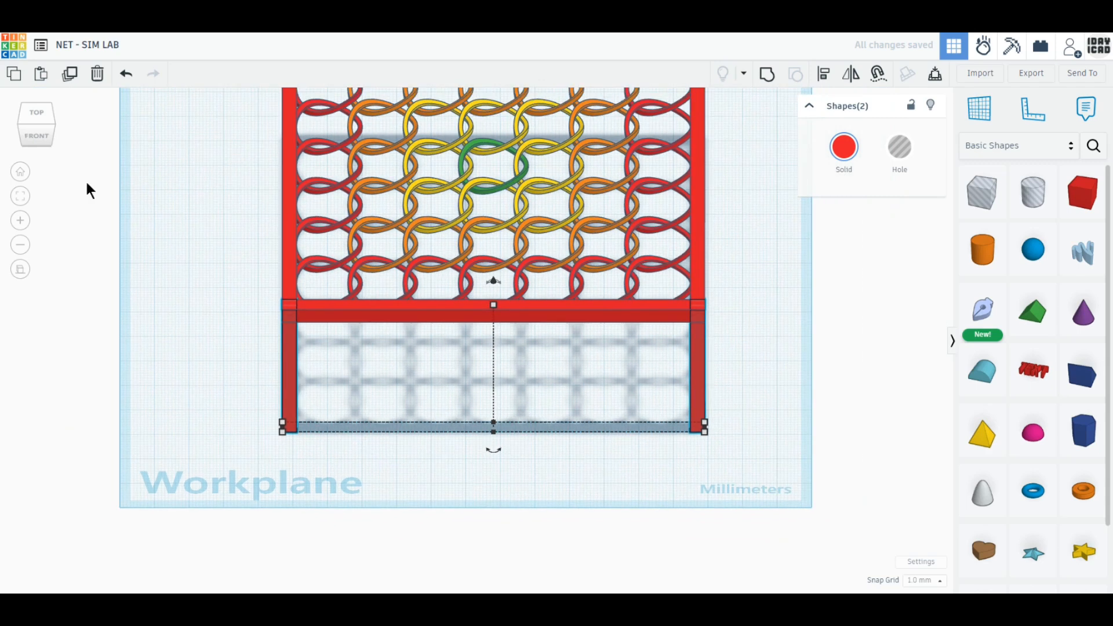
{"action": "left_click", "coordinate": [36, 115]}
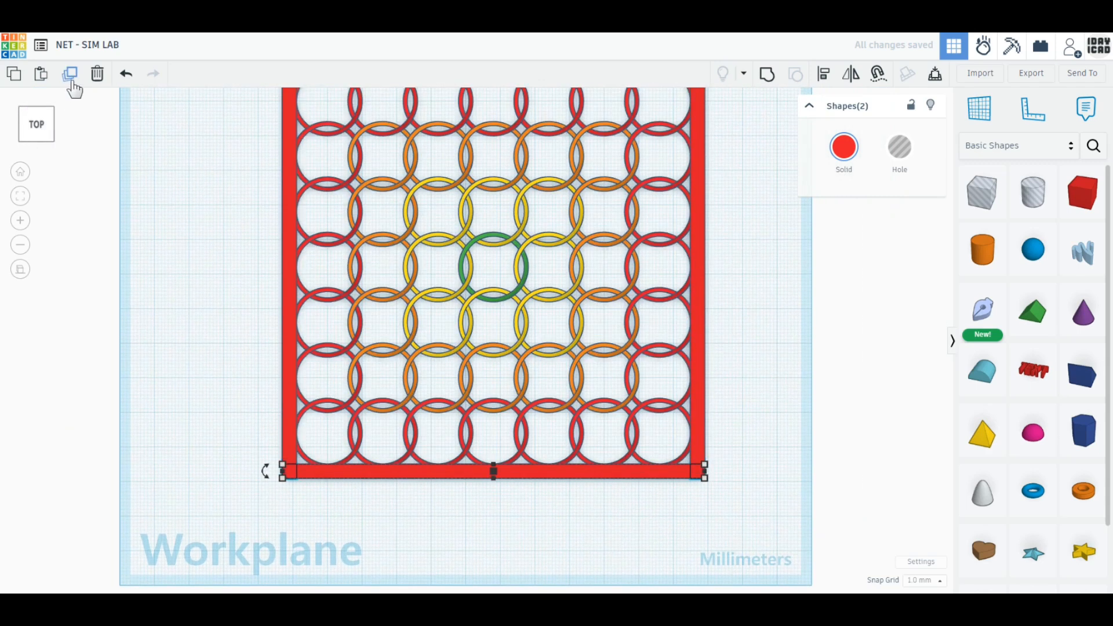
{"action": "left_click", "coordinate": [70, 75]}
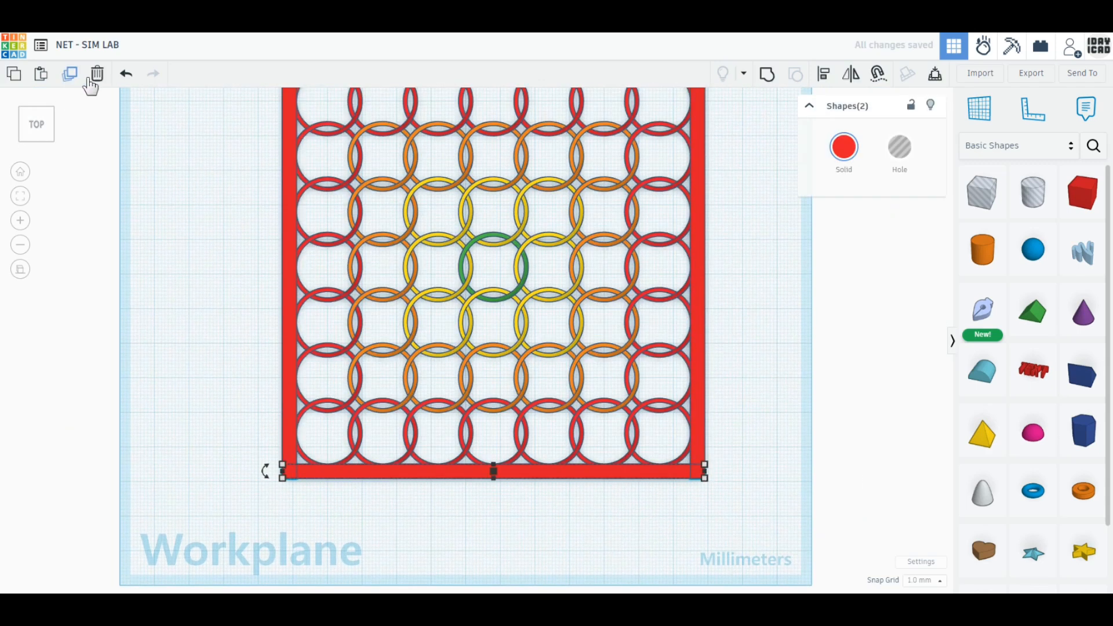
{"action": "key", "text": "Right"}
{"action": "key", "text": "Right"}
{"action": "key", "text": "Right"}
{"action": "key", "text": "Right"}
{"action": "key", "text": "Right"}
{"action": "key", "text": "Right"}
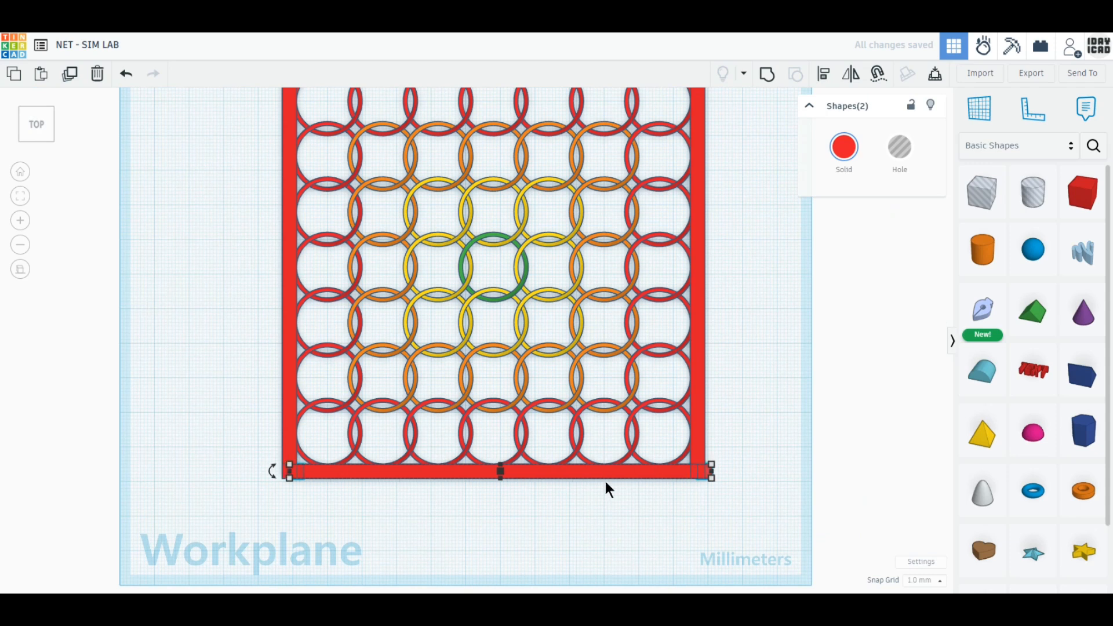
{"action": "middle_click_drag", "start_coordinate": [746, 349], "coordinate": [750, 402]}
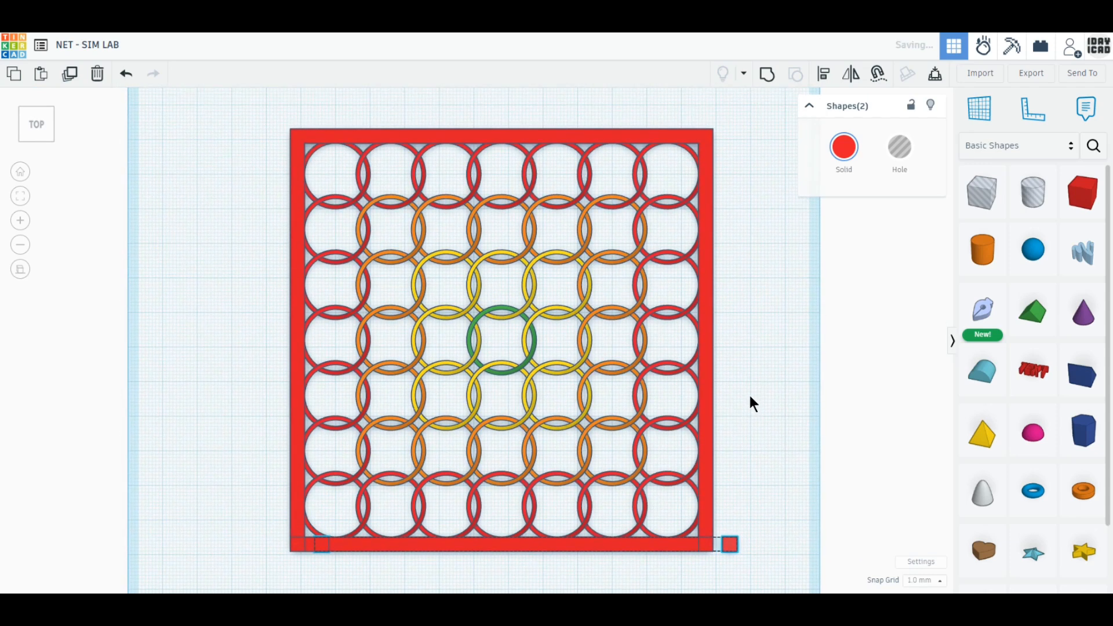
{"action": "left_click_drag", "start_coordinate": [731, 546], "coordinate": [677, 112]}
{"action": "left_click", "coordinate": [772, 240]}
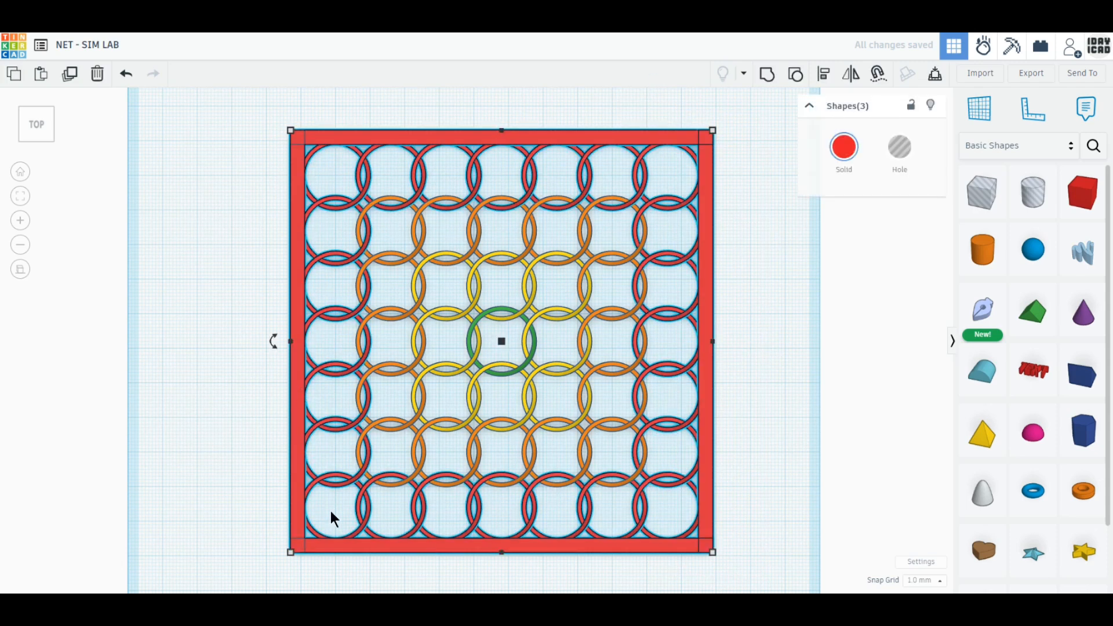
- Group the four legs with the red frame and its outer rings into one shape
{"action": "right_click_drag", "start_coordinate": [334, 518], "coordinate": [311, 369]}
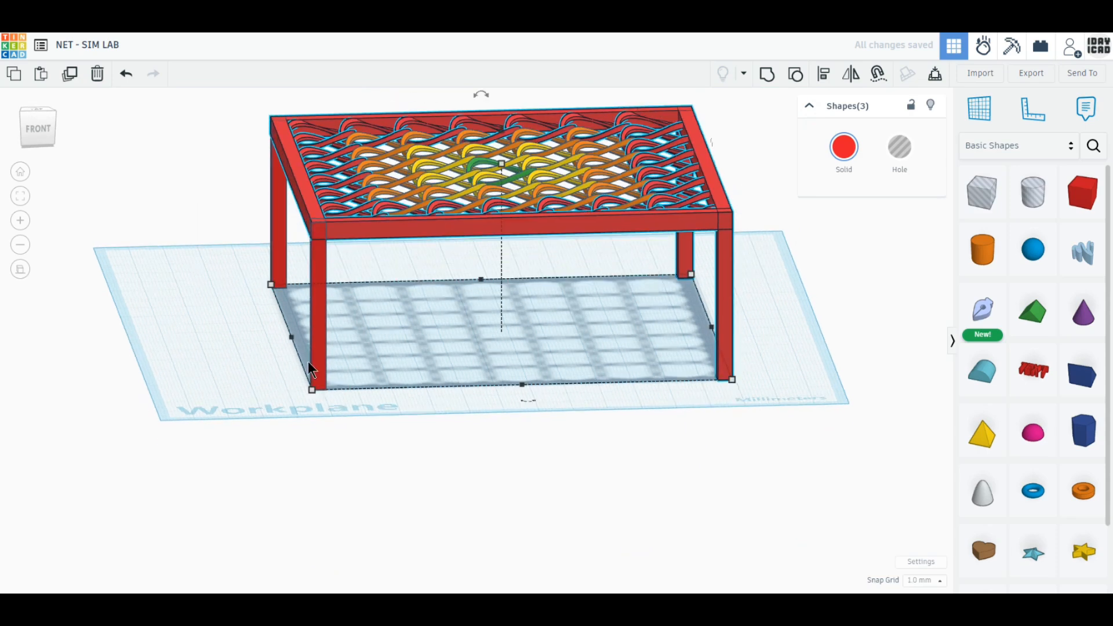
{"action": "left_click", "coordinate": [317, 345], "text": "shift"}
{"action": "left_click", "coordinate": [279, 262], "text": "shift"}
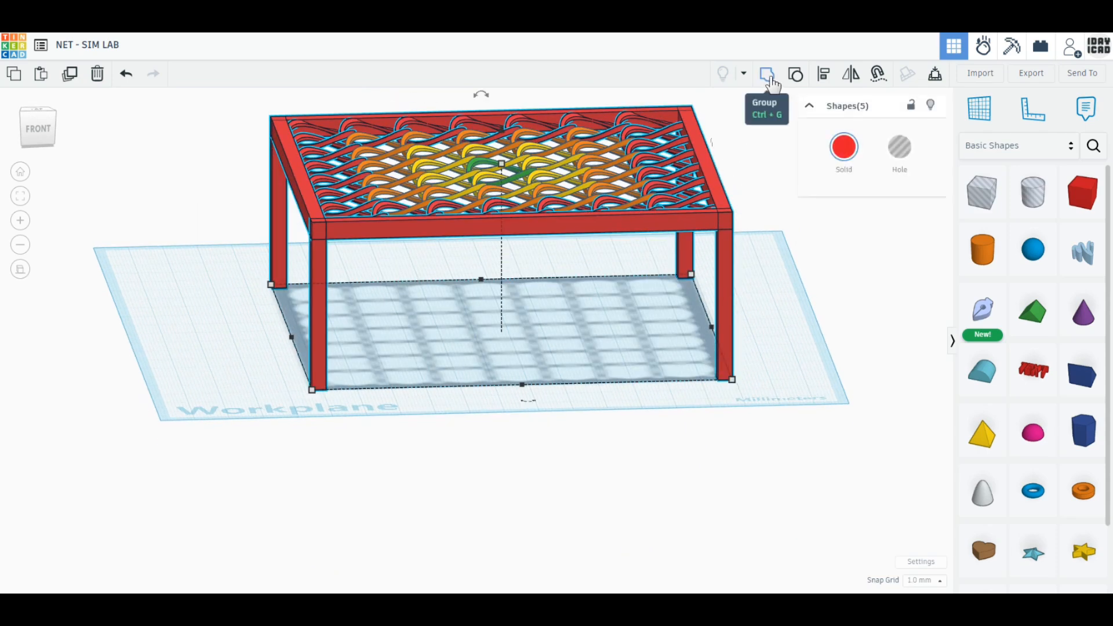
{"action": "left_click", "coordinate": [770, 79]}
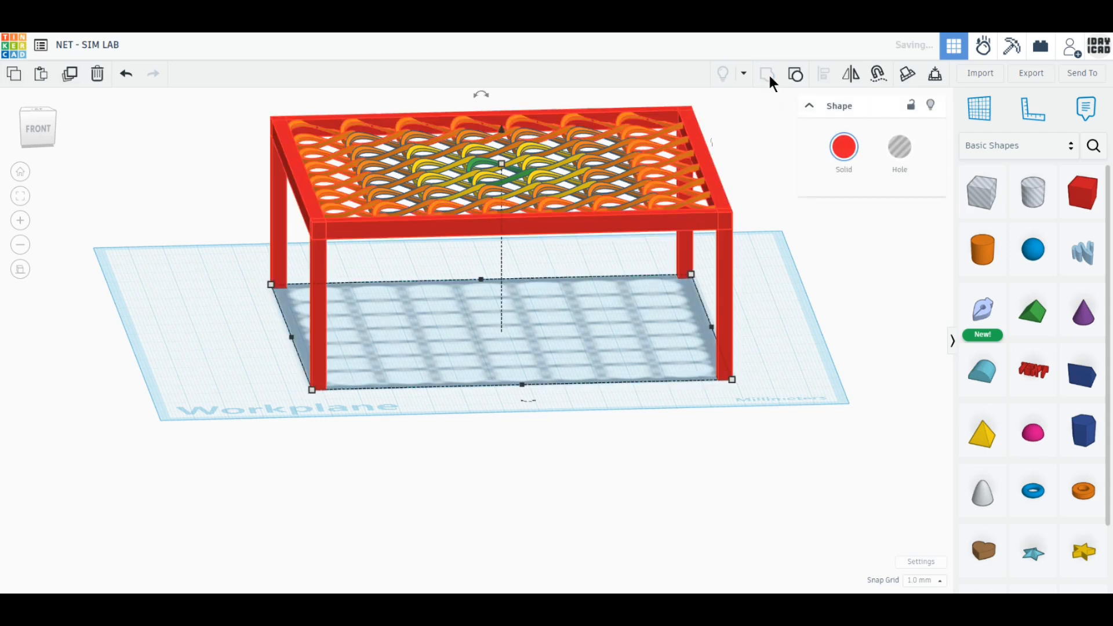
- Select the whole net with its frame and resize it to 140 mm wide and 140 mm long
{"action": "left_click", "coordinate": [36, 114]}
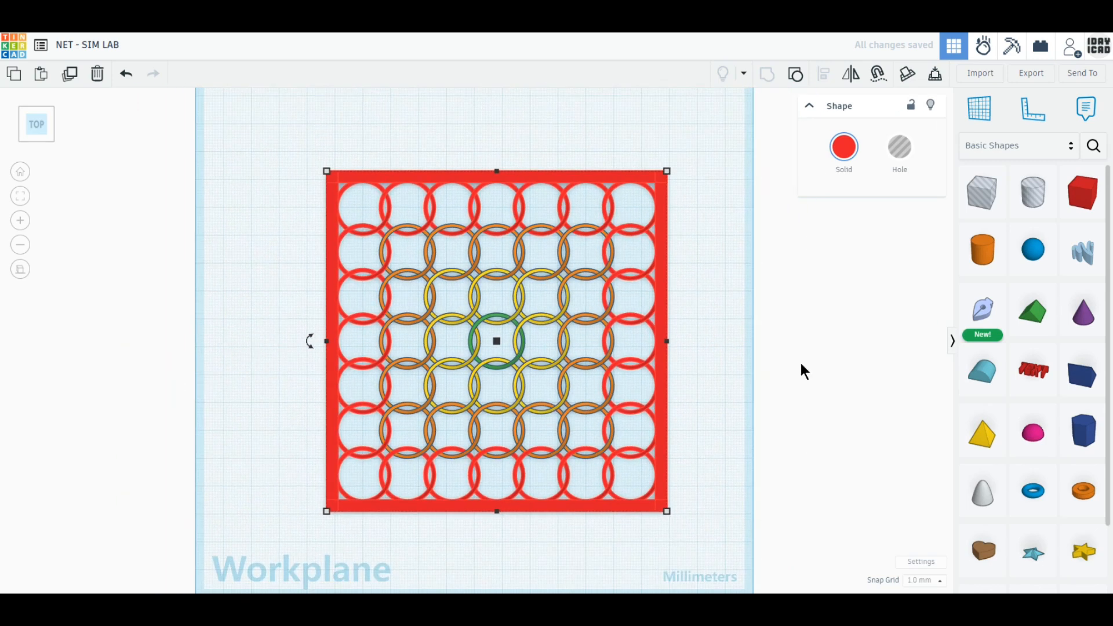
{"action": "left_click", "coordinate": [719, 346]}
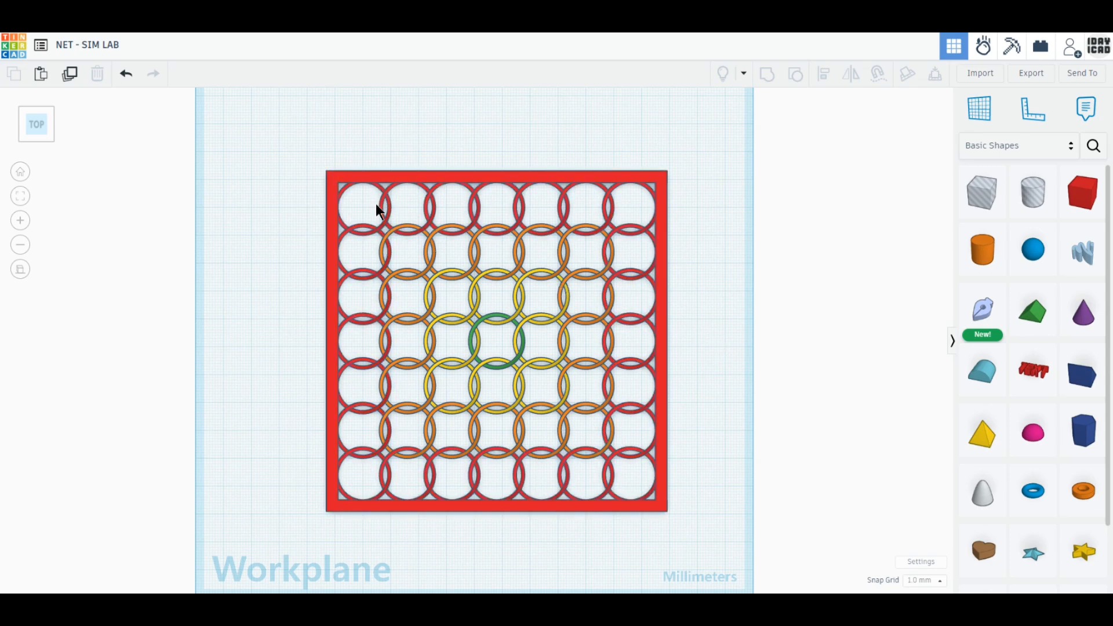
{"action": "left_click_drag", "start_coordinate": [311, 154], "coordinate": [672, 527]}
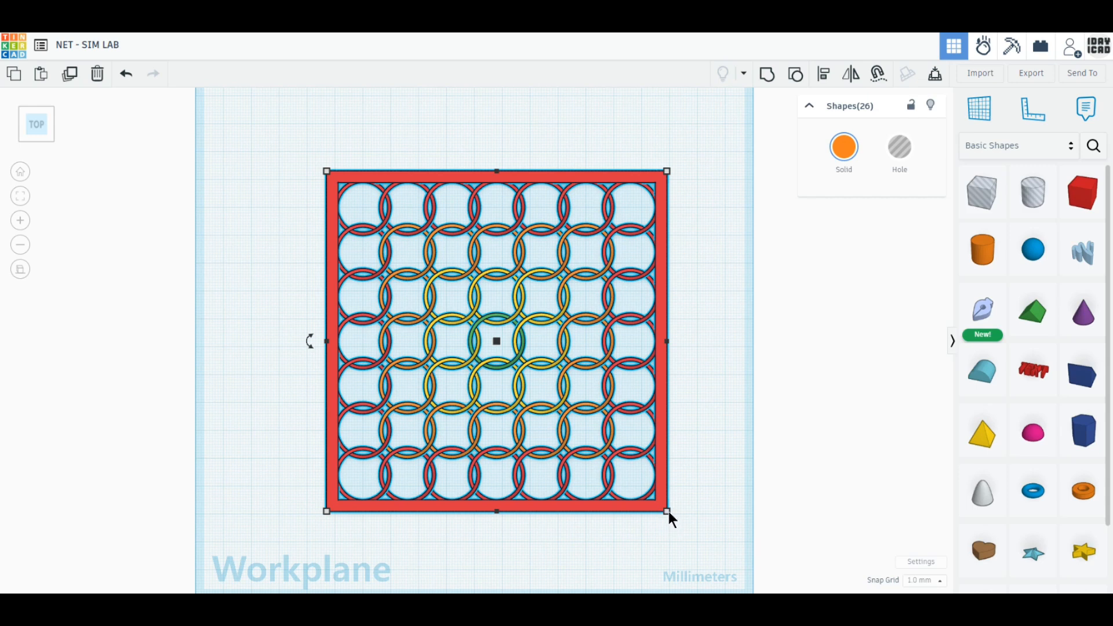
{"action": "mouse_move", "coordinate": [670, 517]}
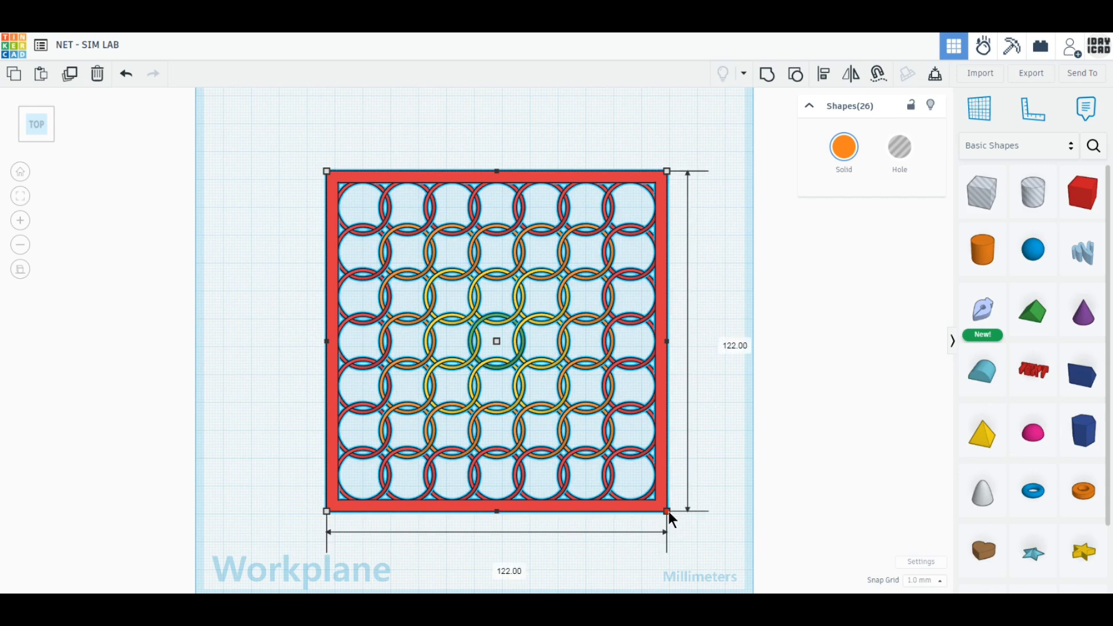
{"action": "left_click", "coordinate": [501, 567]}
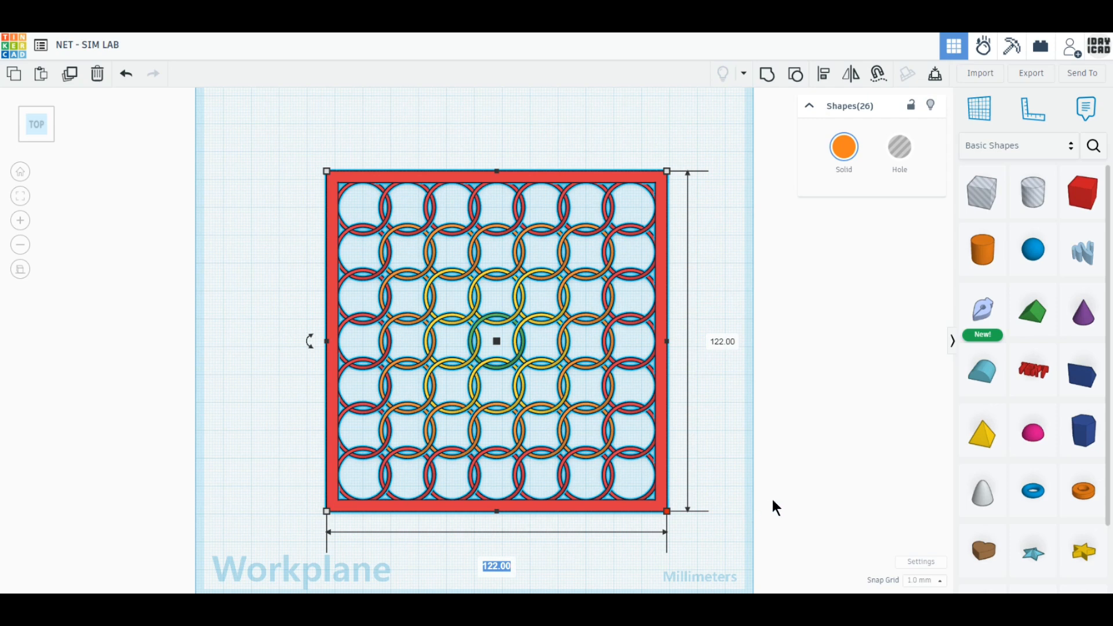
{"action": "type", "text": "140"}
{"action": "key", "text": "Return"}
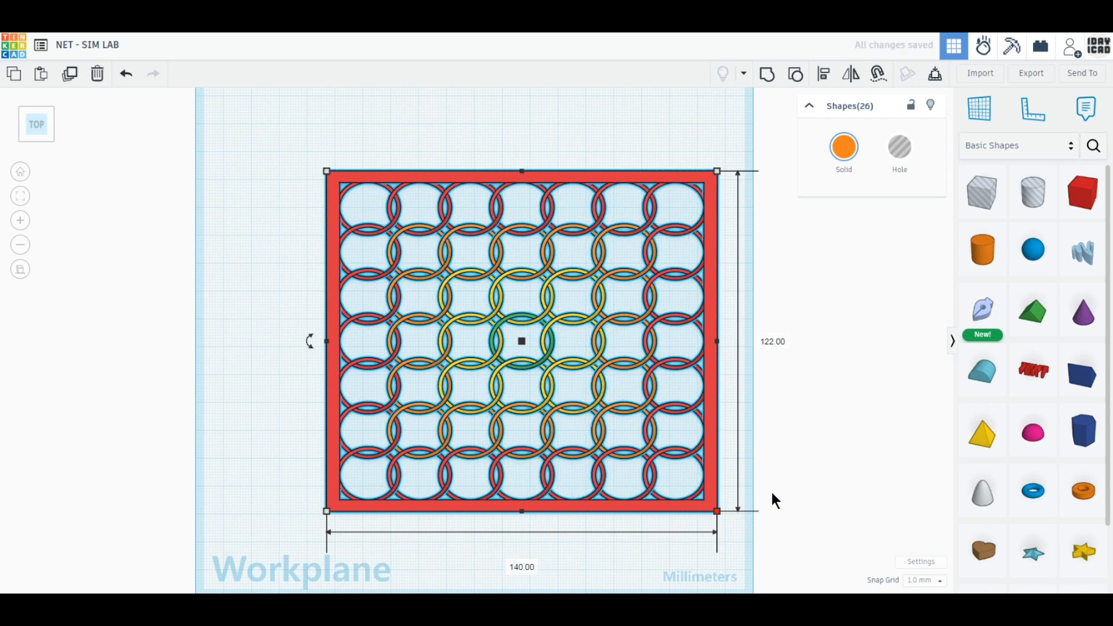
{"action": "left_click", "coordinate": [775, 342]}
{"action": "type", "text": "140"}
{"action": "key", "text": "Return"}
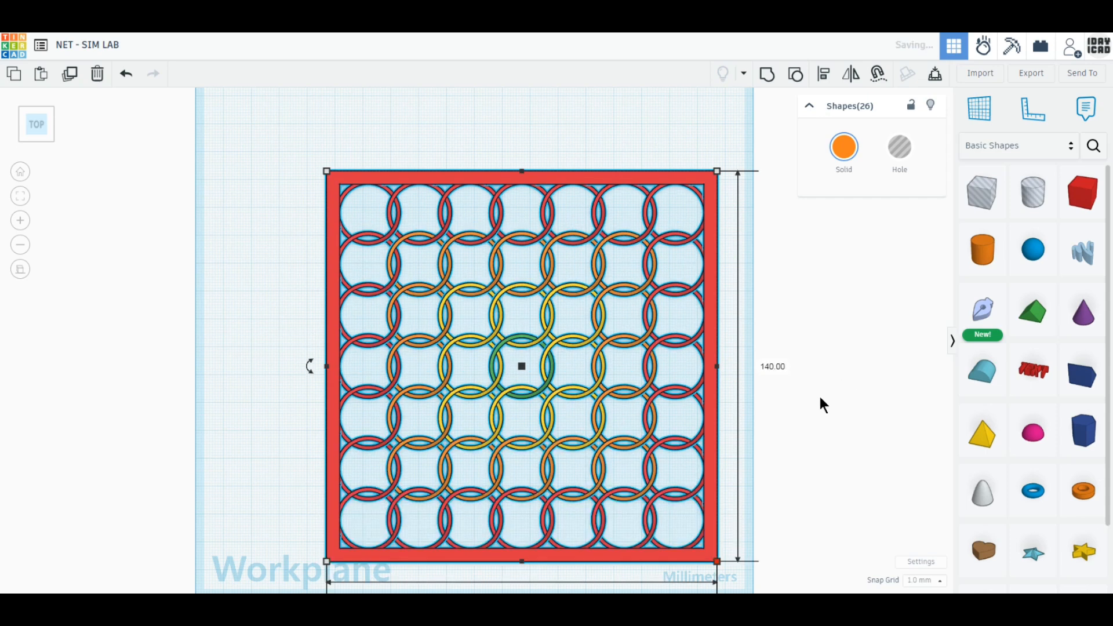
- Shift the enlarged net by 17 mm in both directions to center it on the workplane, and show it in perspective from the home view
{"action": "left_click_drag", "start_coordinate": [702, 468], "coordinate": [667, 439]}
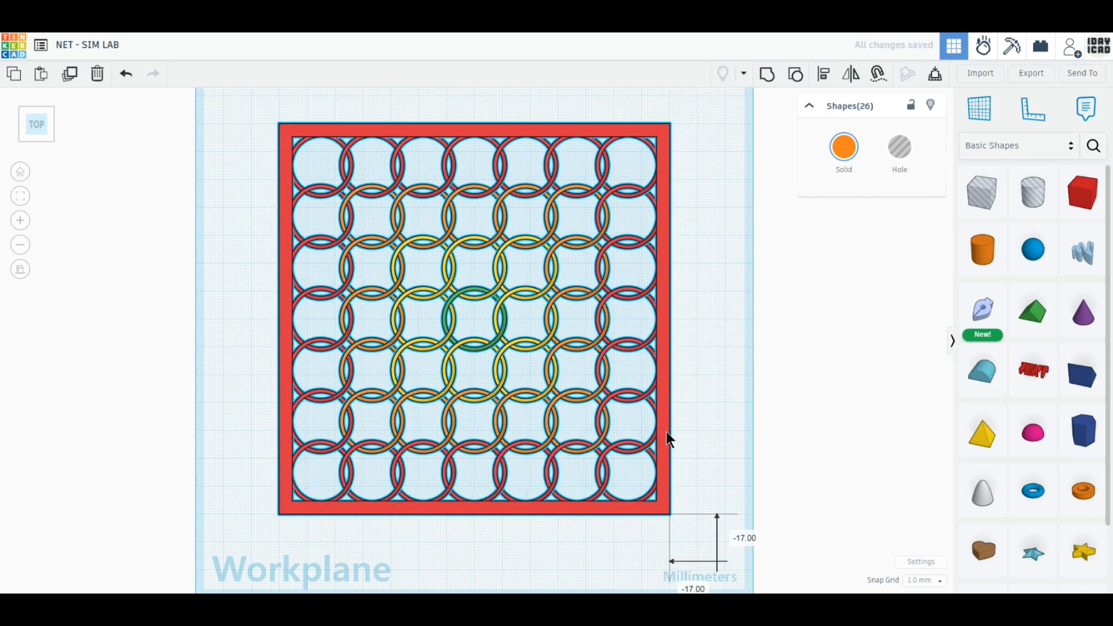
{"action": "left_click", "coordinate": [718, 442]}
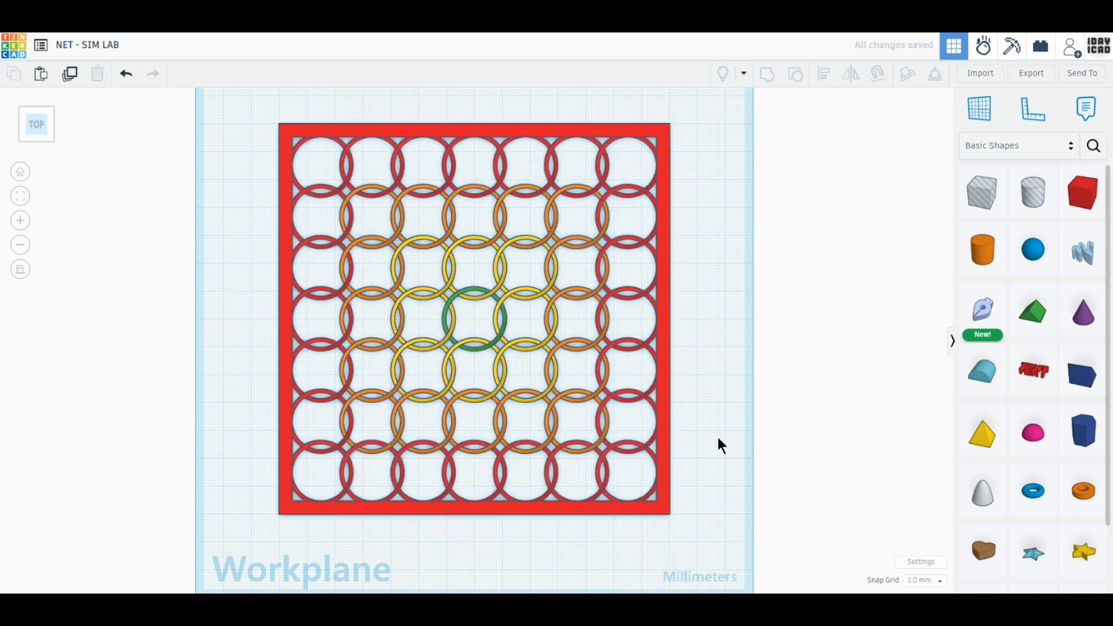
{"action": "scroll", "coordinate": [725, 443], "scroll_direction": "down", "scroll_amount": 3}
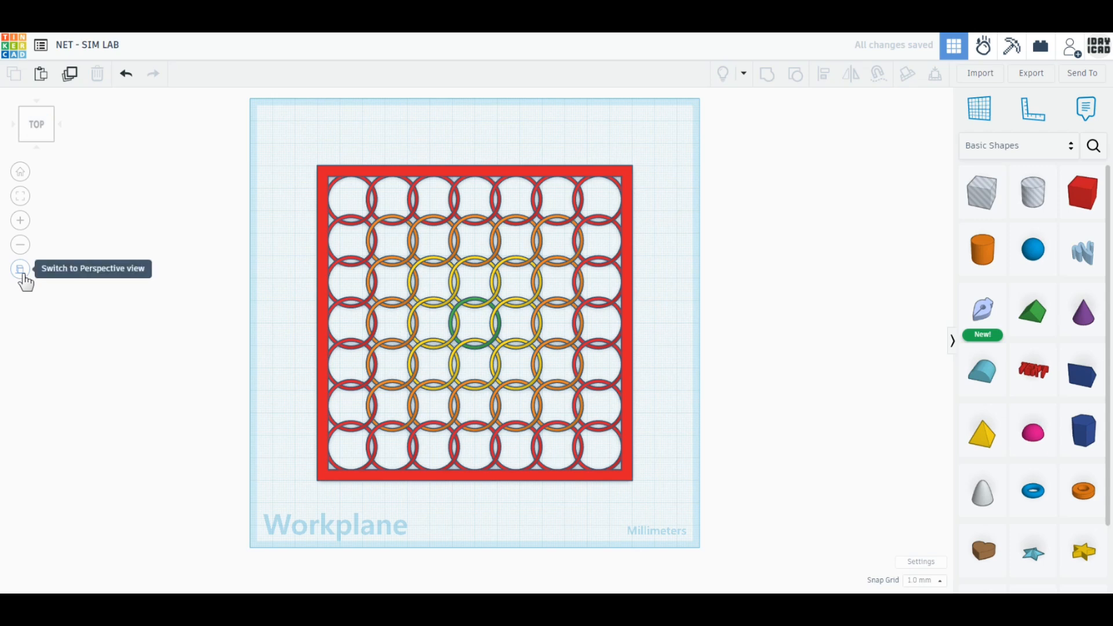
{"action": "left_click", "coordinate": [22, 271]}
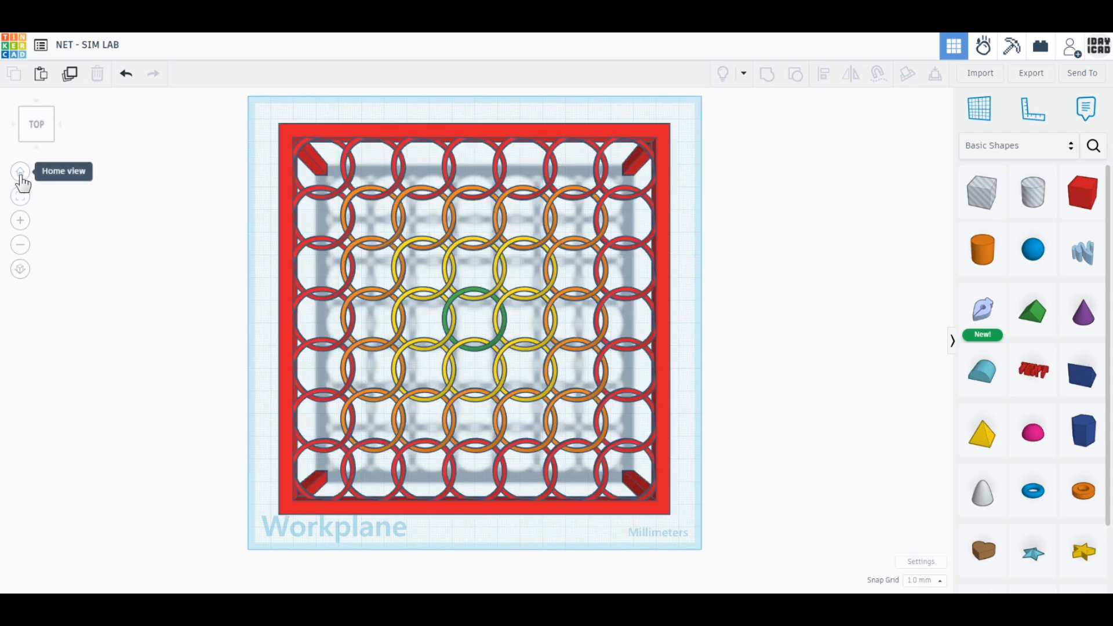
{"action": "left_click", "coordinate": [21, 177]}
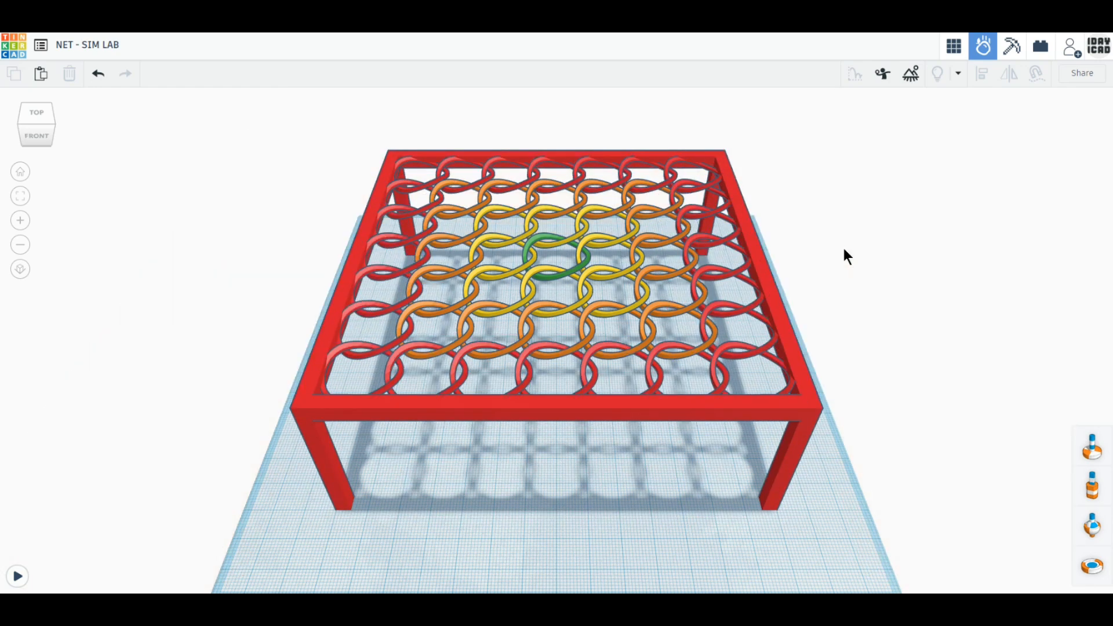
- In Sim Lab, make the red frame with its legs and outer rings static
{"action": "left_click", "coordinate": [791, 348]}
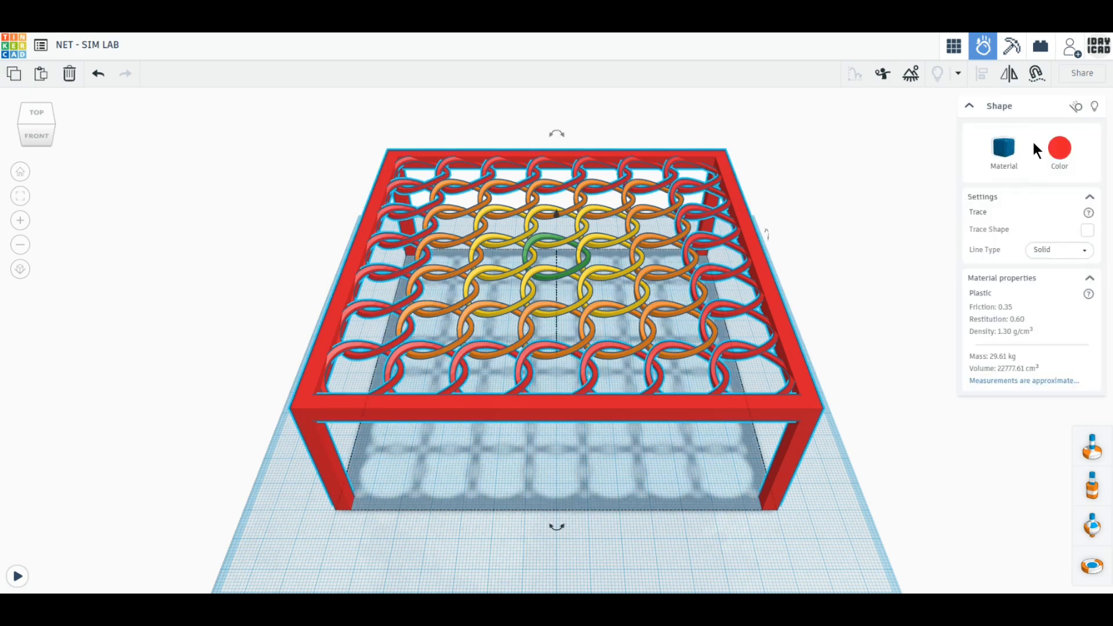
{"action": "left_click", "coordinate": [1076, 108]}
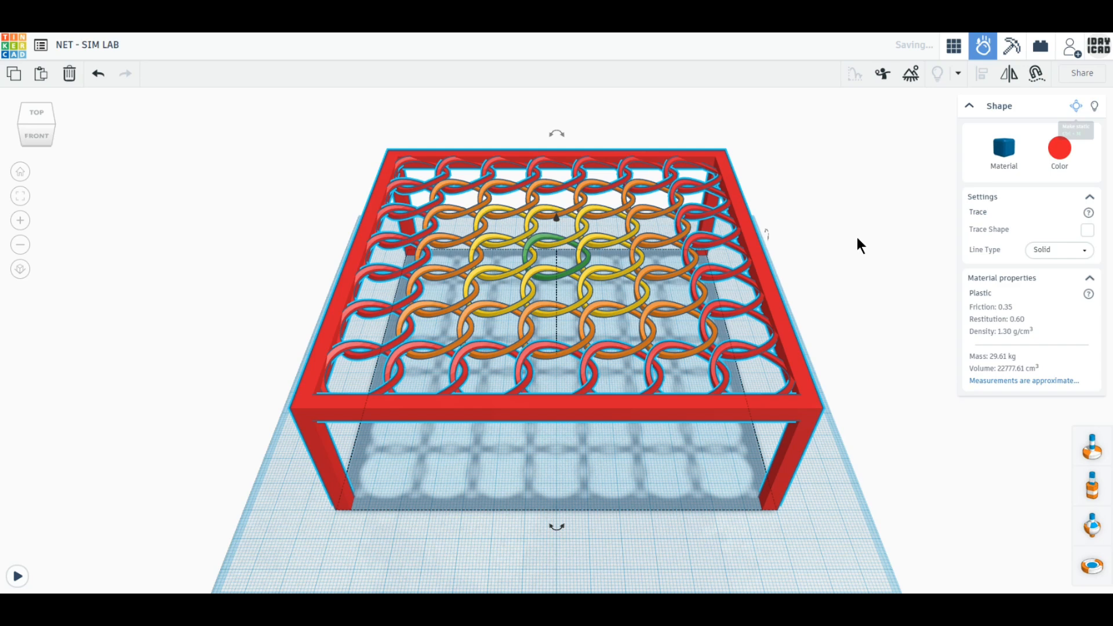
{"action": "left_click", "coordinate": [827, 470]}
- Set the physical material of the frame and all the rings to Steel, and fit the whole model in view
{"action": "left_click_drag", "start_coordinate": [833, 473], "coordinate": [314, 130]}
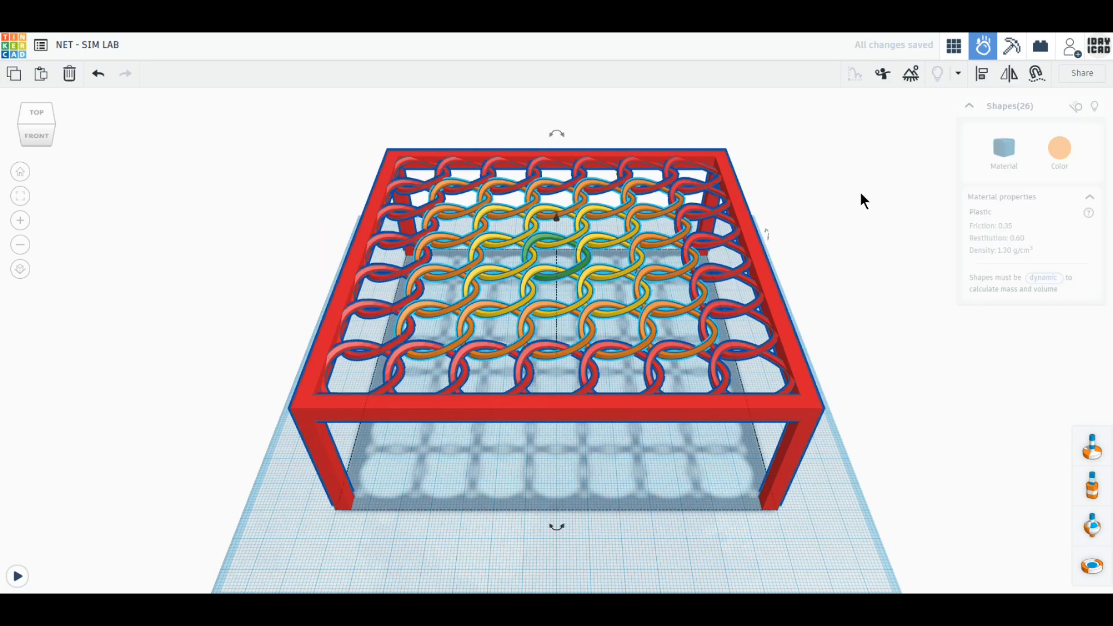
{"action": "left_click", "coordinate": [1004, 156]}
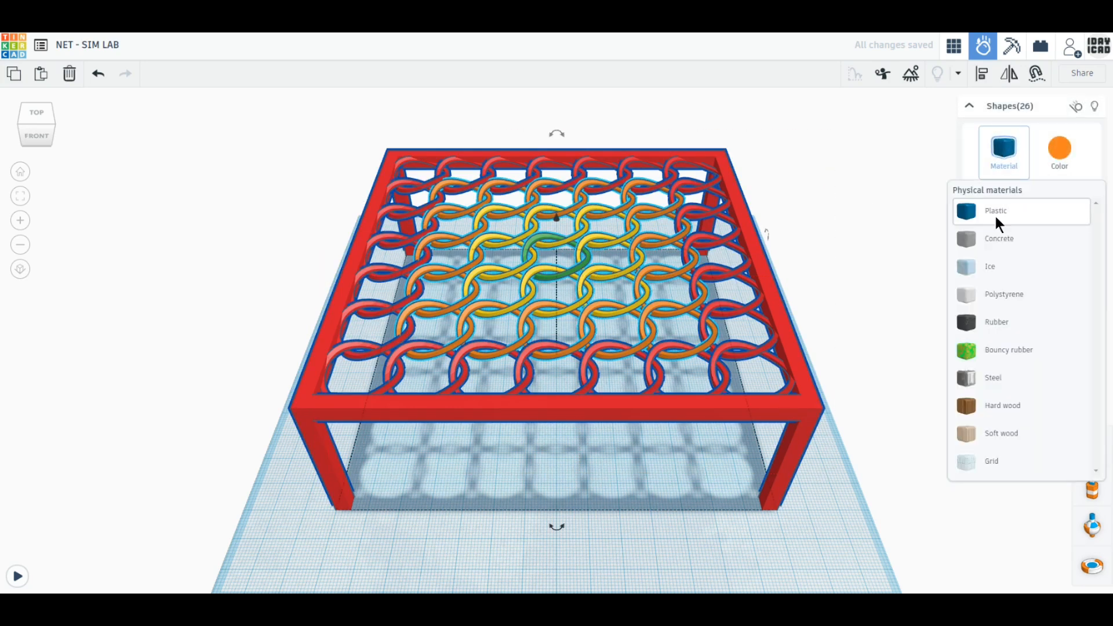
{"action": "left_click", "coordinate": [998, 380]}
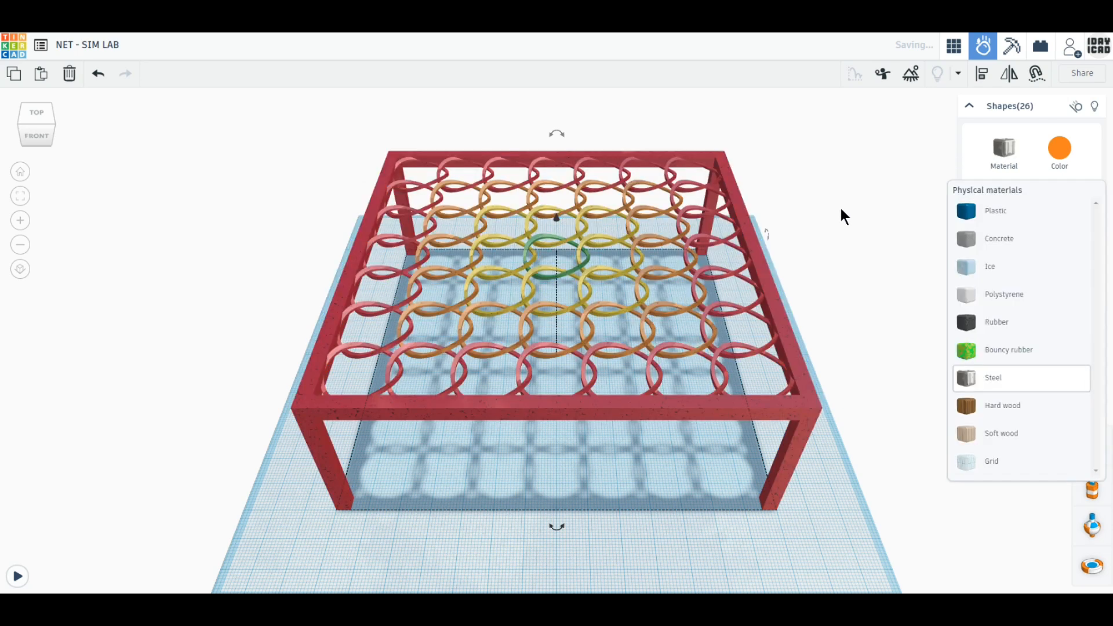
{"action": "left_click", "coordinate": [841, 211]}
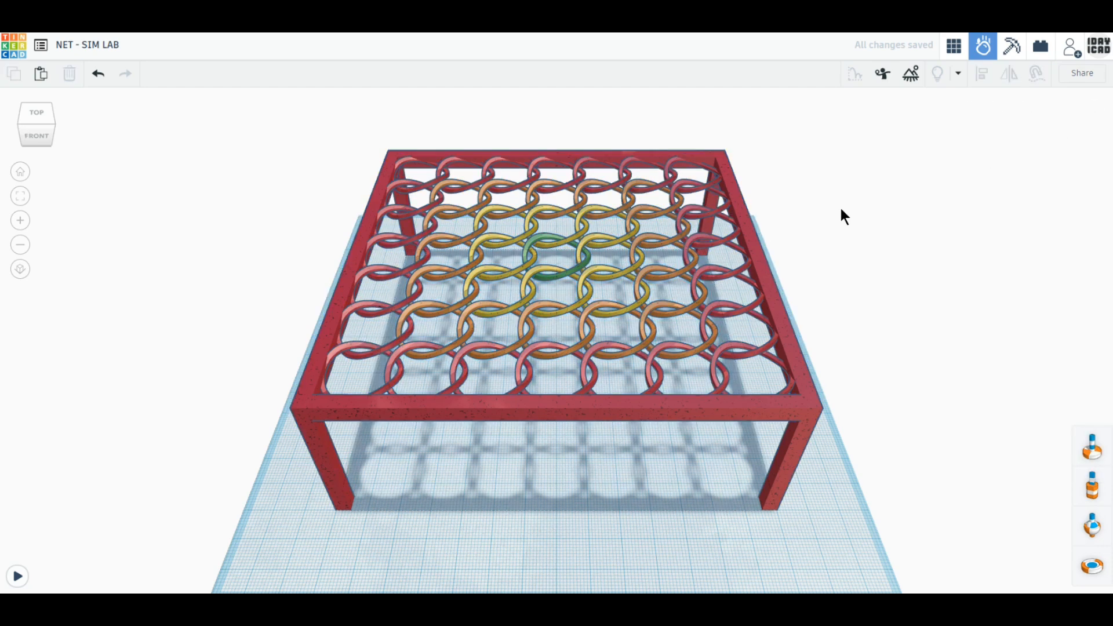
{"action": "left_click", "coordinate": [19, 200]}
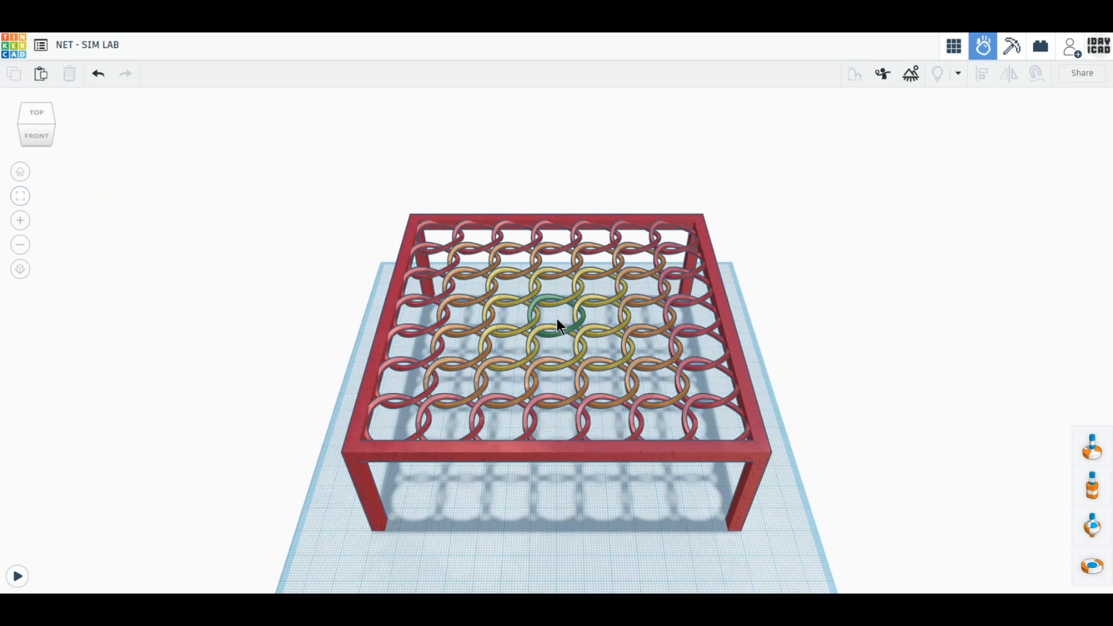
- Bring the ring net into close view and check that the soccer ball is the chosen throwable
{"action": "scroll", "coordinate": [557, 321], "scroll_direction": "up", "scroll_amount": 4}
{"action": "scroll", "coordinate": [557, 320], "scroll_direction": "up", "scroll_amount": 5}
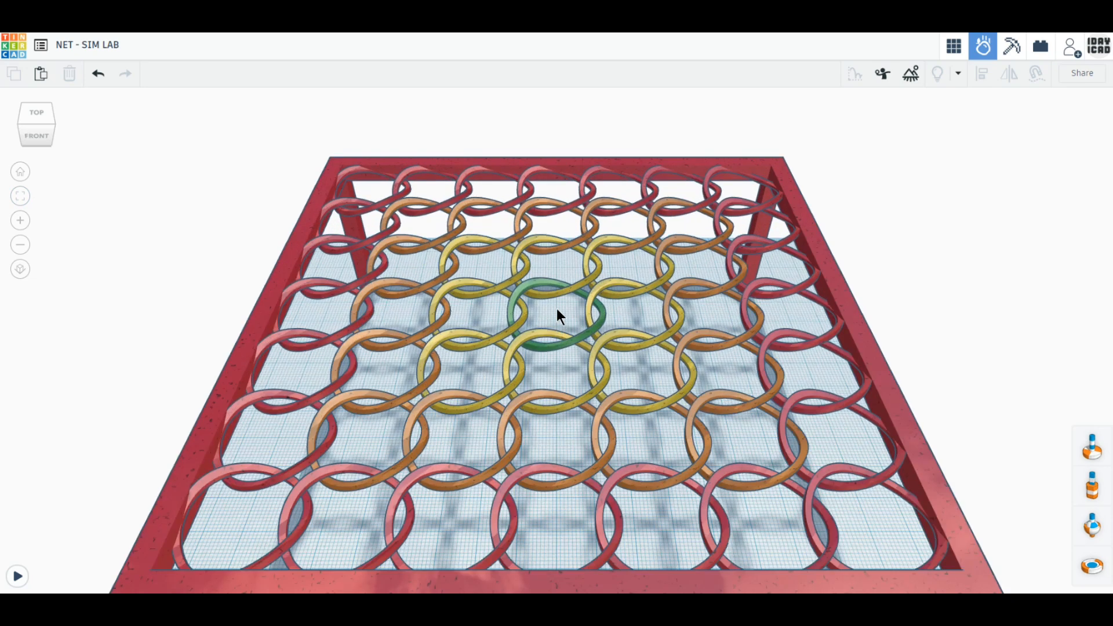
{"action": "middle_click_drag", "start_coordinate": [557, 310], "coordinate": [556, 280]}
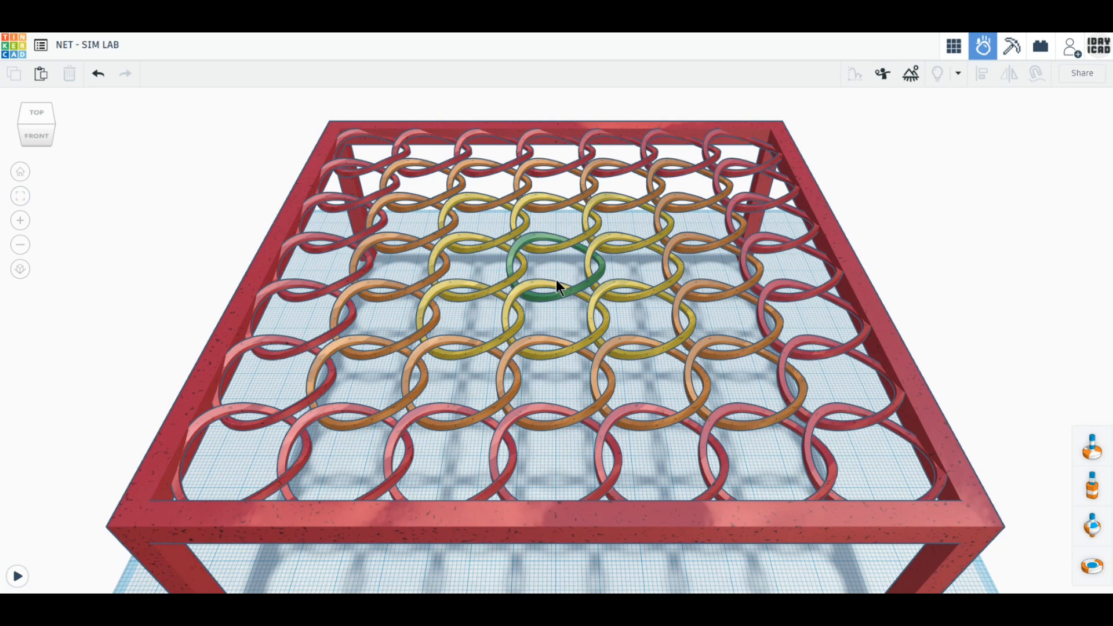
{"action": "left_click", "coordinate": [881, 76]}
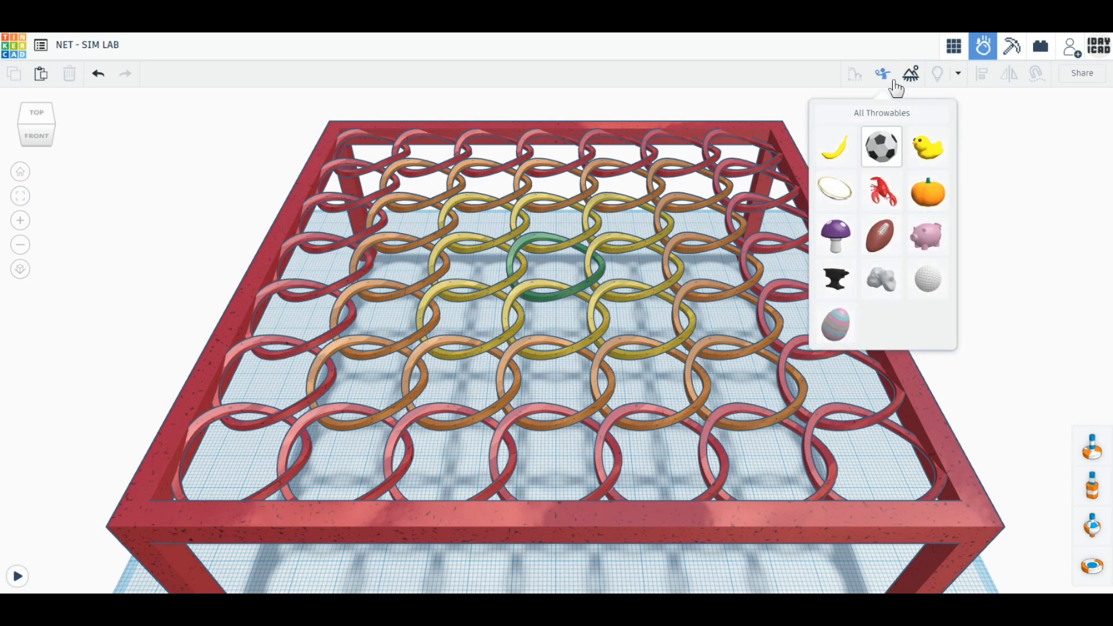
{"action": "left_click", "coordinate": [1021, 175]}
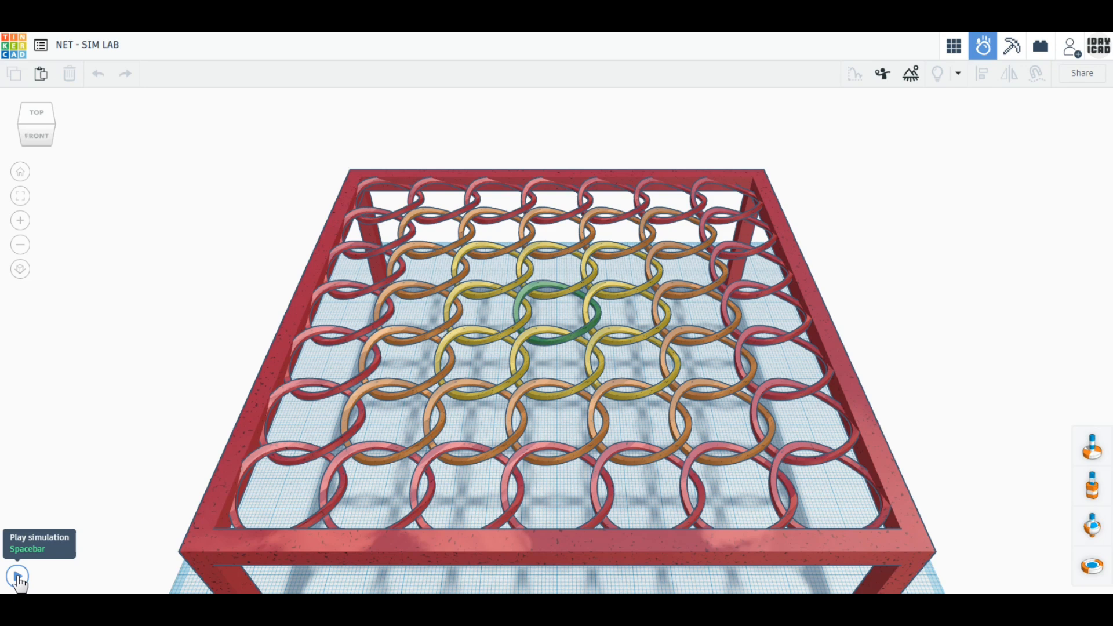
- Run the simulation, throw a soccer ball onto the green ring at the net's center, and pause the playback
{"action": "left_click", "coordinate": [18, 577]}
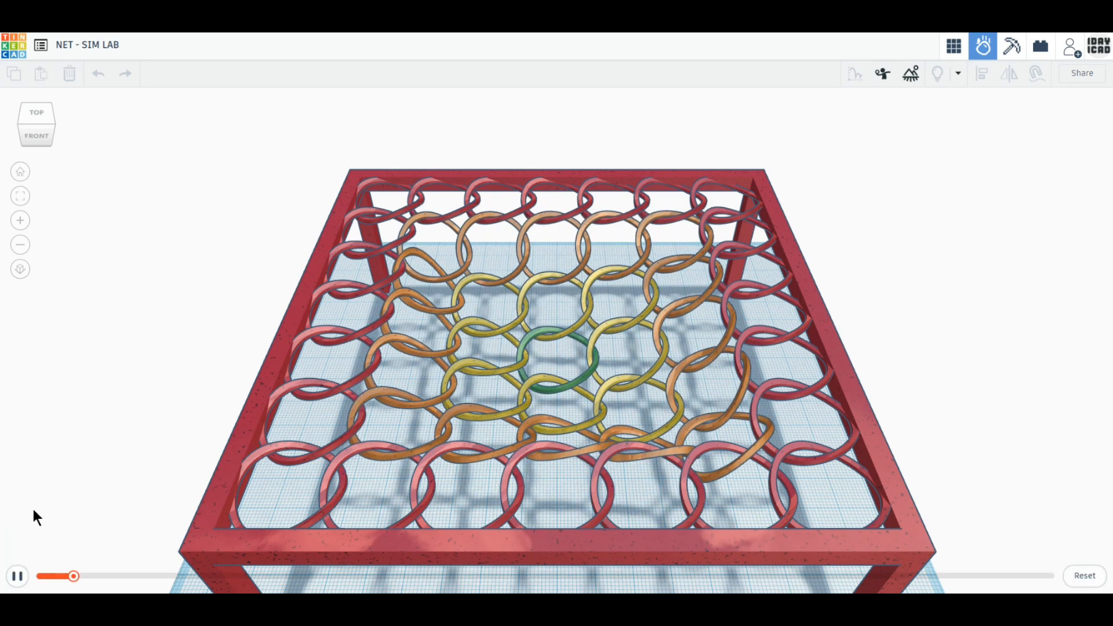
{"action": "left_click", "coordinate": [557, 359]}
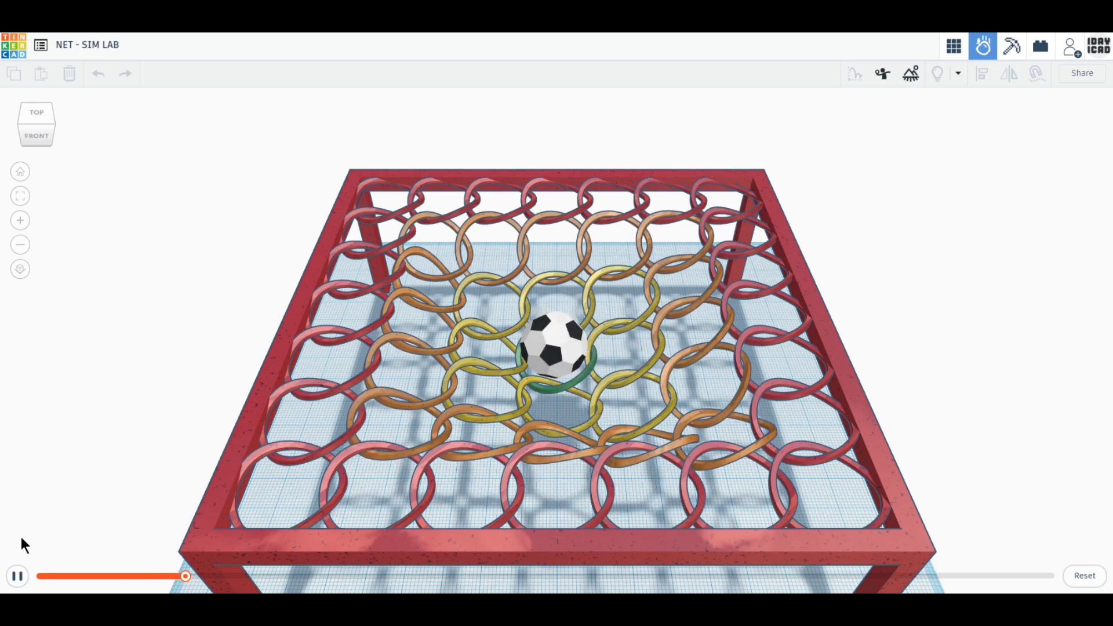
{"action": "left_click", "coordinate": [17, 576]}
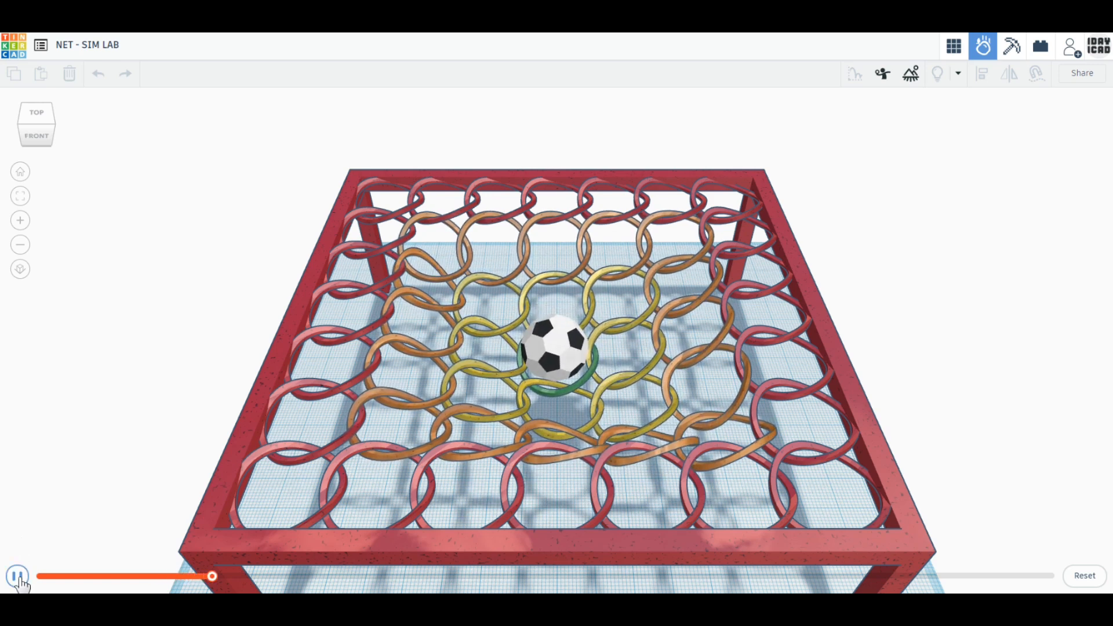